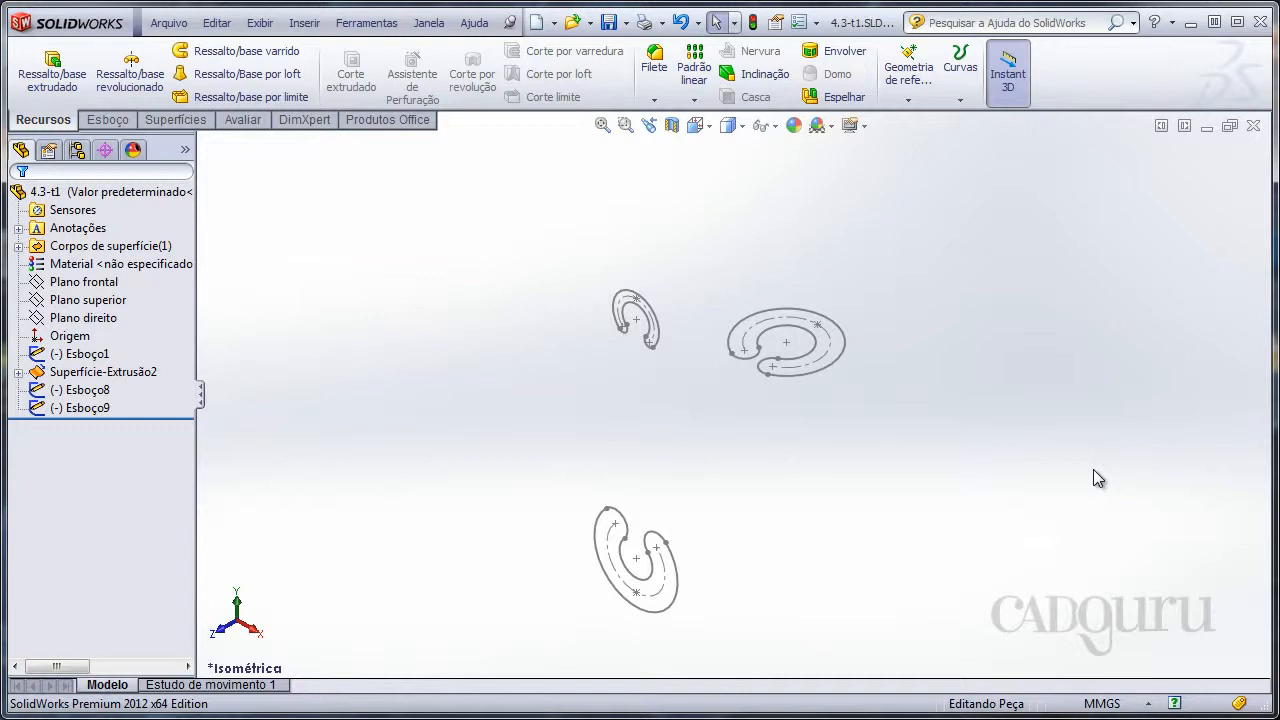
# Step: Loft a solid through the three C-shaped profiles in the order Esboço1, Esboço8 and Esboço9
pyautogui.moveTo(1093, 469); pyautogui.dragTo(1141, 558, button='middle')
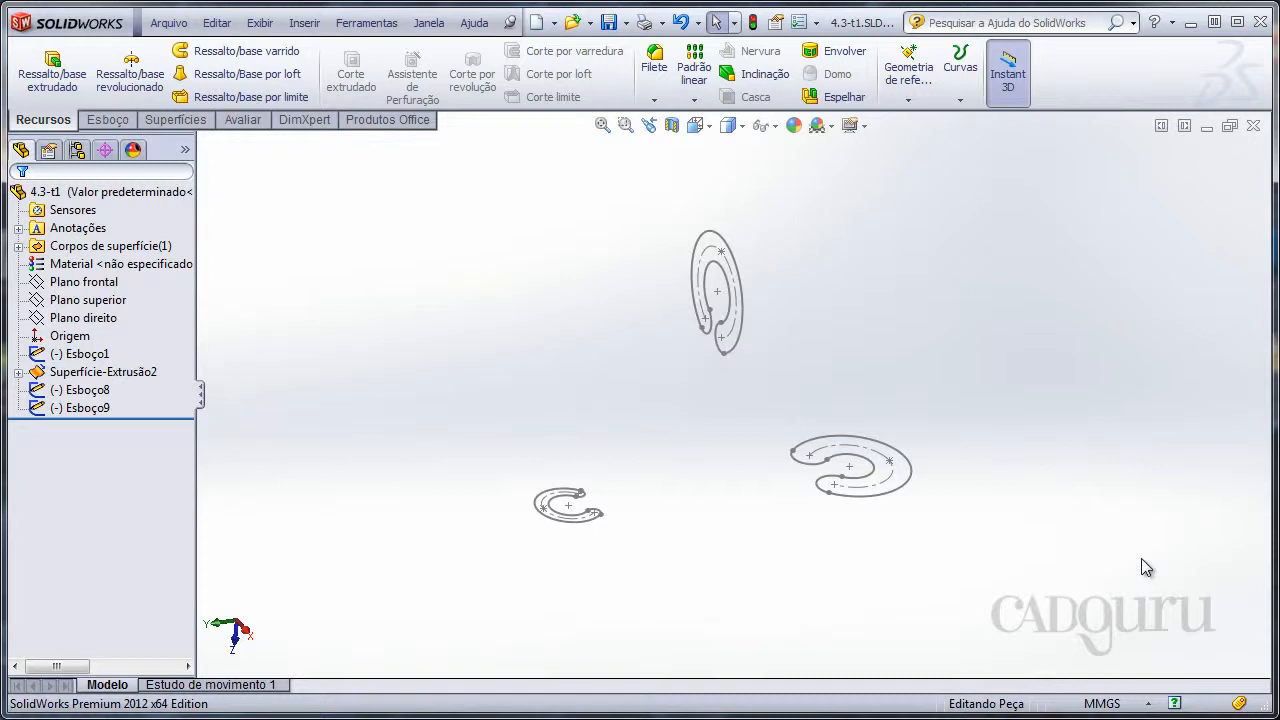
pyautogui.moveTo(1014, 523)
pyautogui.mouseDown(button='middle')
pyautogui.moveTo(731, 523)
pyautogui.moveTo(744, 495)
pyautogui.moveTo(734, 586)
pyautogui.moveTo(723, 571)
pyautogui.mouseUp(button='middle')
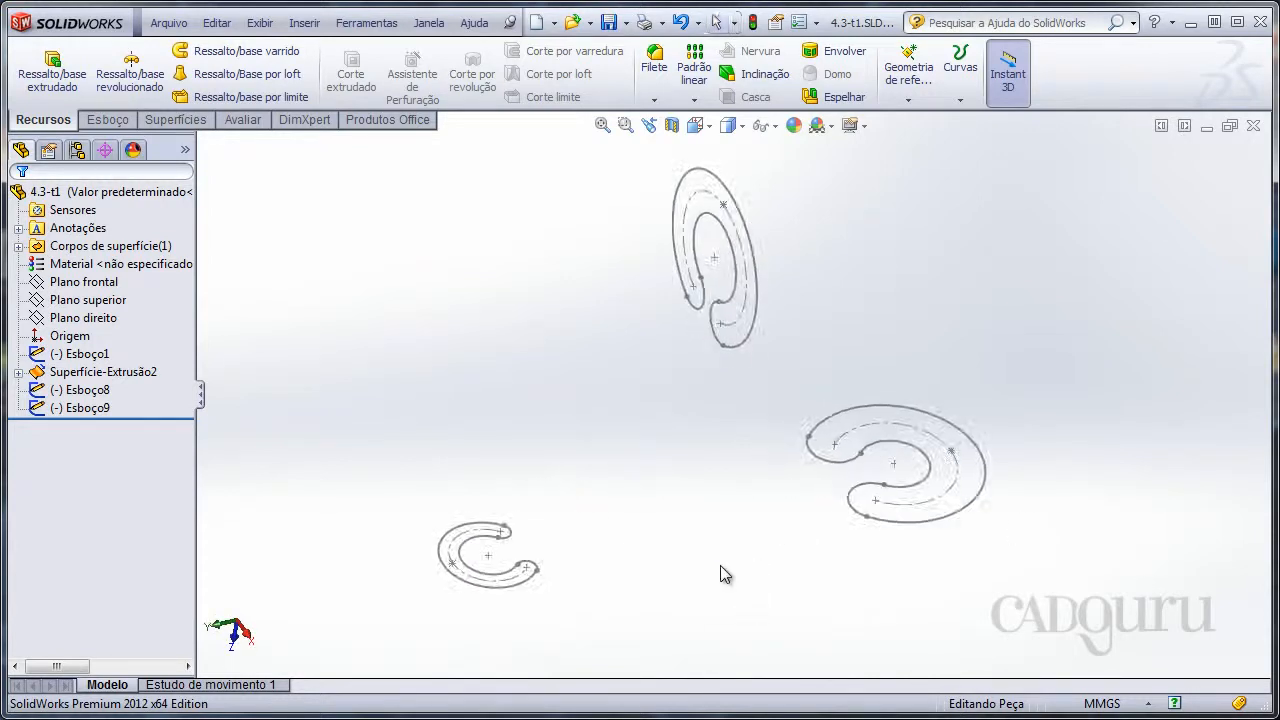
pyautogui.moveTo(552, 578)
pyautogui.mouseDown(button='middle')
pyautogui.moveTo(549, 537)
pyautogui.moveTo(640, 186)
pyautogui.moveTo(540, 535)
pyautogui.mouseUp(button='middle')
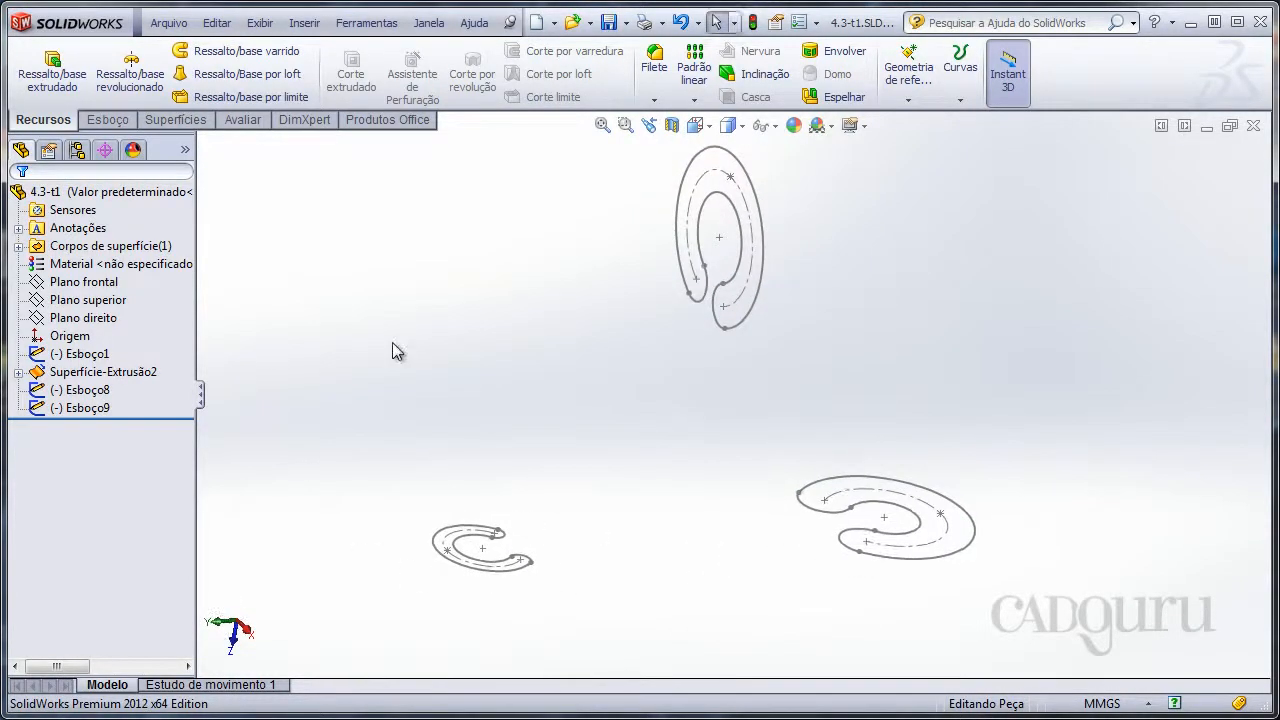
pyautogui.click(240, 74)
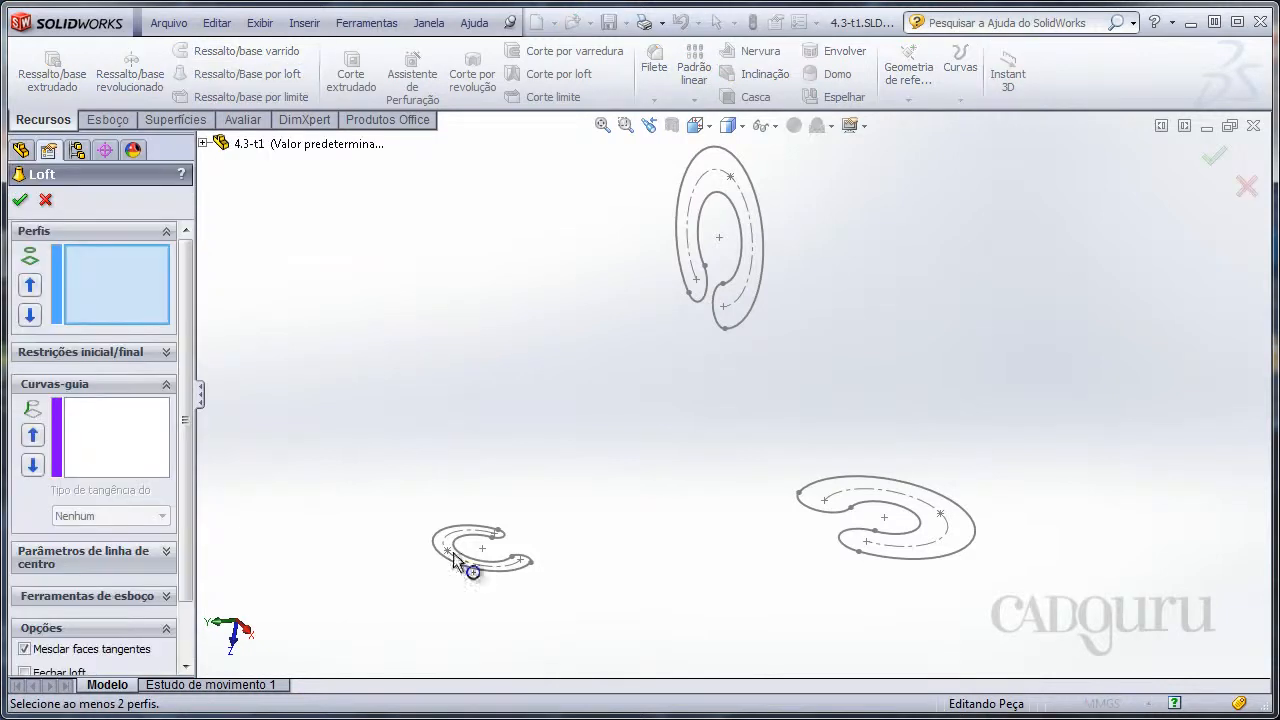
pyautogui.moveTo(453, 552)
pyautogui.mouseDown(button='middle')
pyautogui.moveTo(534, 360)
pyautogui.moveTo(626, 323)
pyautogui.moveTo(663, 249)
pyautogui.moveTo(668, 408)
pyautogui.moveTo(630, 328)
pyautogui.moveTo(691, 266)
pyautogui.moveTo(663, 294)
pyautogui.mouseUp(button='middle')
pyautogui.click(690, 262)
pyautogui.click(720, 234)
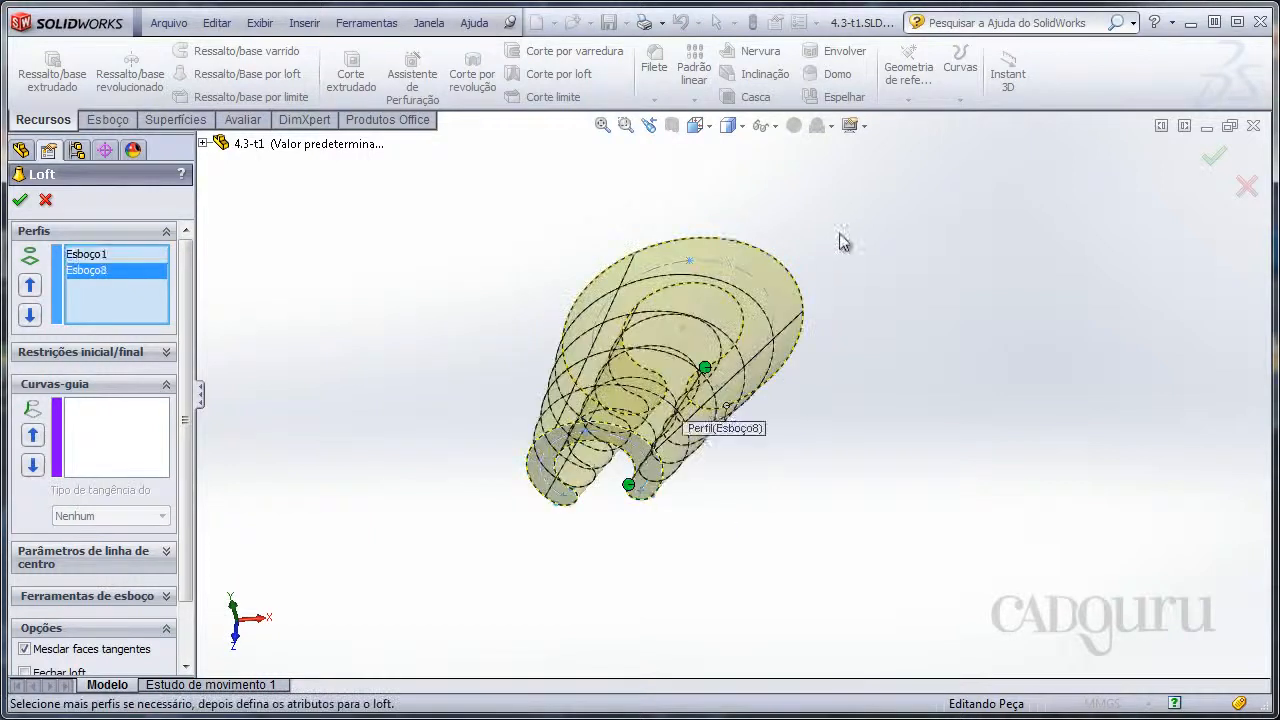
pyautogui.moveTo(840, 242)
pyautogui.keyDown('shift'); pyautogui.mouseDown(button='middle')
pyautogui.moveTo(789, 497)
pyautogui.moveTo(851, 649)
pyautogui.moveTo(897, 340)
pyautogui.mouseUp(button='middle'); pyautogui.keyUp('shift')
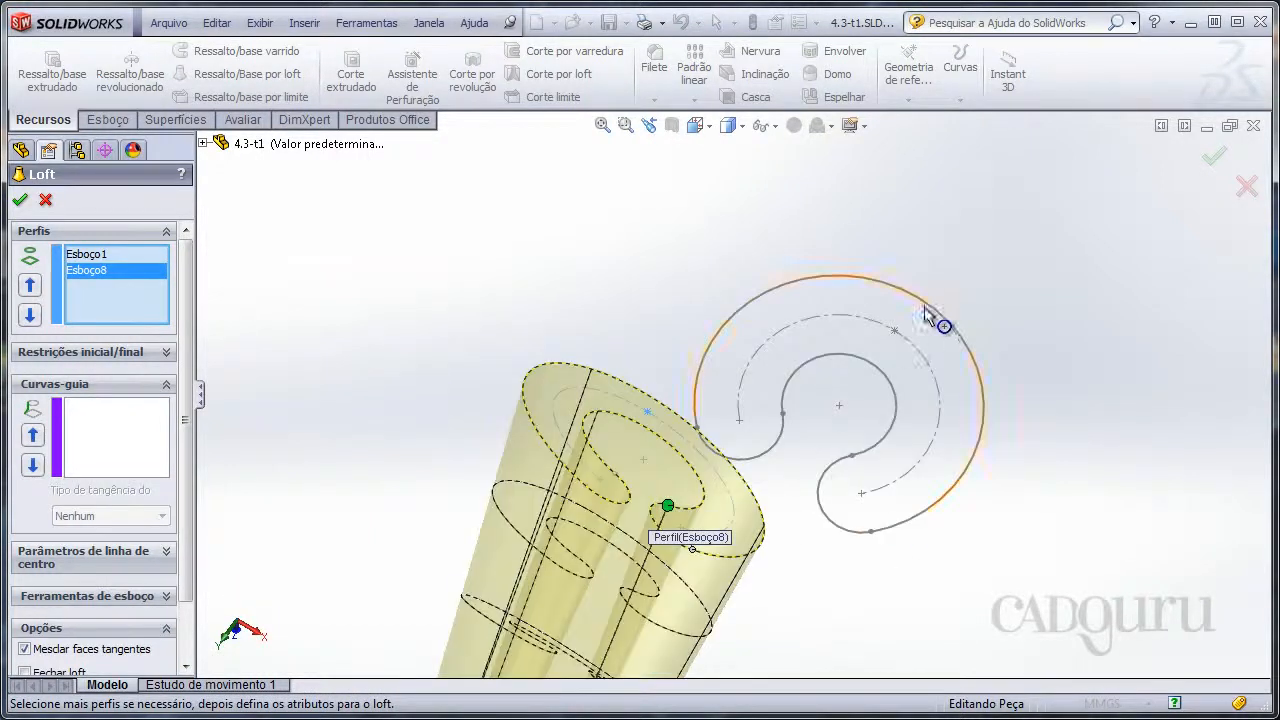
pyautogui.click(925, 308)
pyautogui.moveTo(800, 280)
pyautogui.keyDown('shift'); pyautogui.mouseDown(button='middle')
pyautogui.moveTo(694, 452)
pyautogui.moveTo(629, 399)
pyautogui.moveTo(574, 454)
pyautogui.moveTo(520, 363)
pyautogui.mouseUp(button='middle'); pyautogui.keyUp('shift')
pyautogui.keyDown('shift'); pyautogui.moveTo(712, 524); pyautogui.dragTo(745, 438, button='middle'); pyautogui.keyUp('shift')
pyautogui.click(1214, 156)
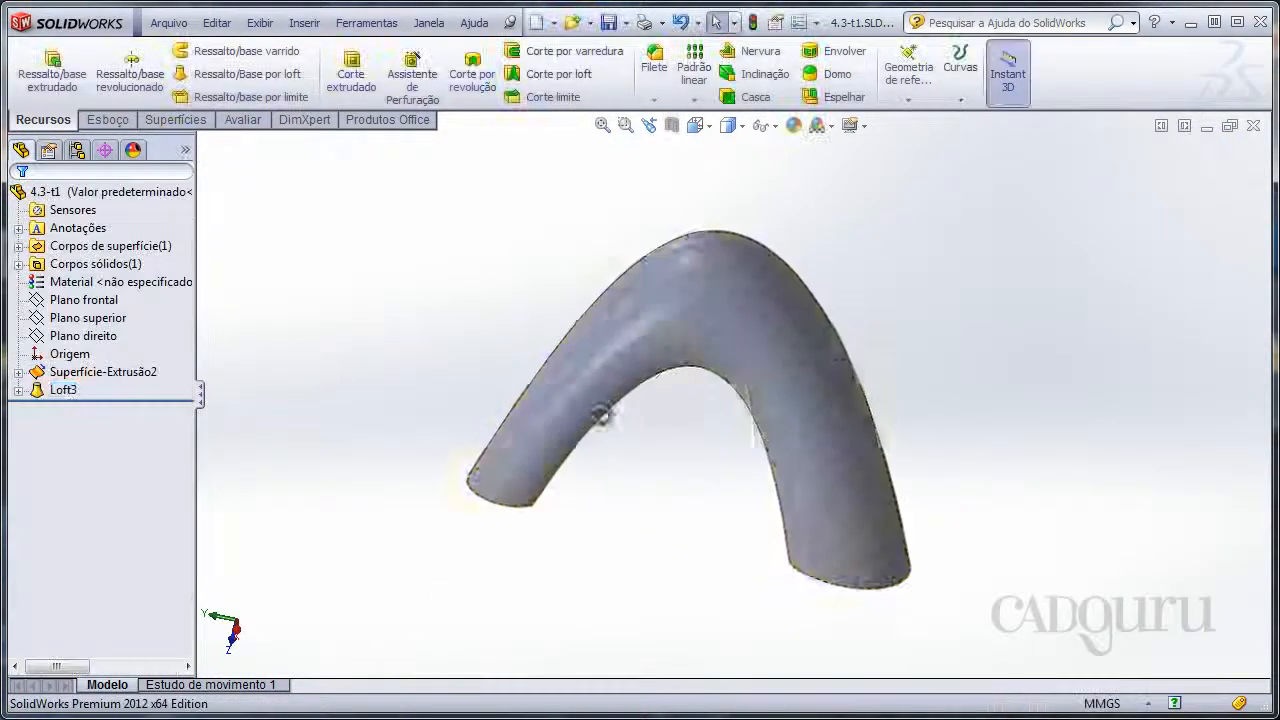
# Step: Reopen the arched loft for editing and examine its start and end constraint settings against the preview
pyautogui.moveTo(601, 414); pyautogui.dragTo(250, 410, button='middle')
pyautogui.click(68, 390)
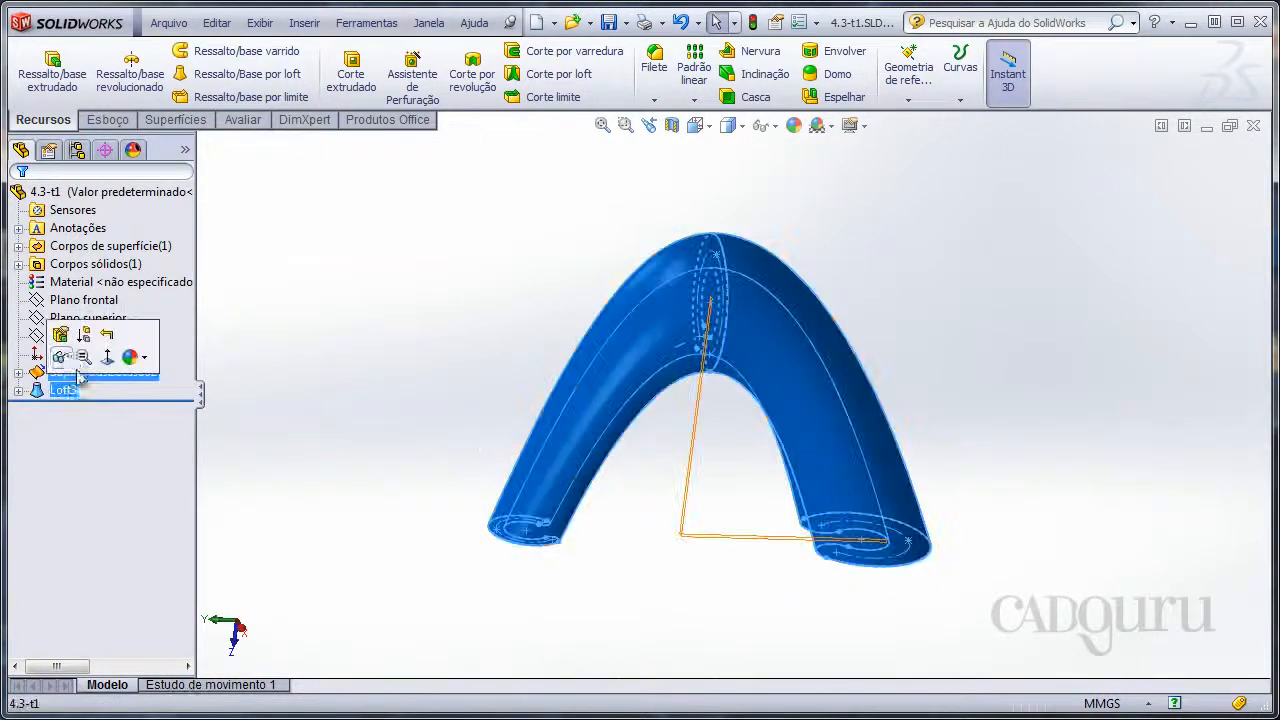
pyautogui.click(61, 357)
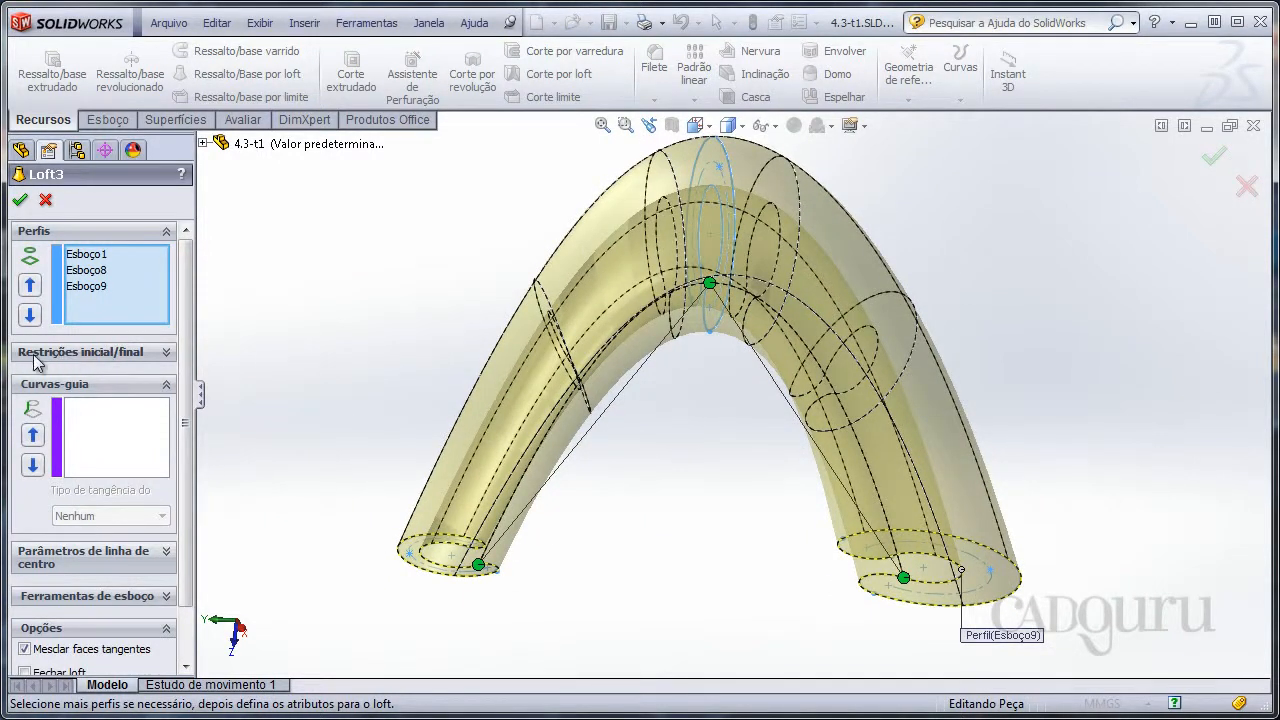
pyautogui.click(131, 358)
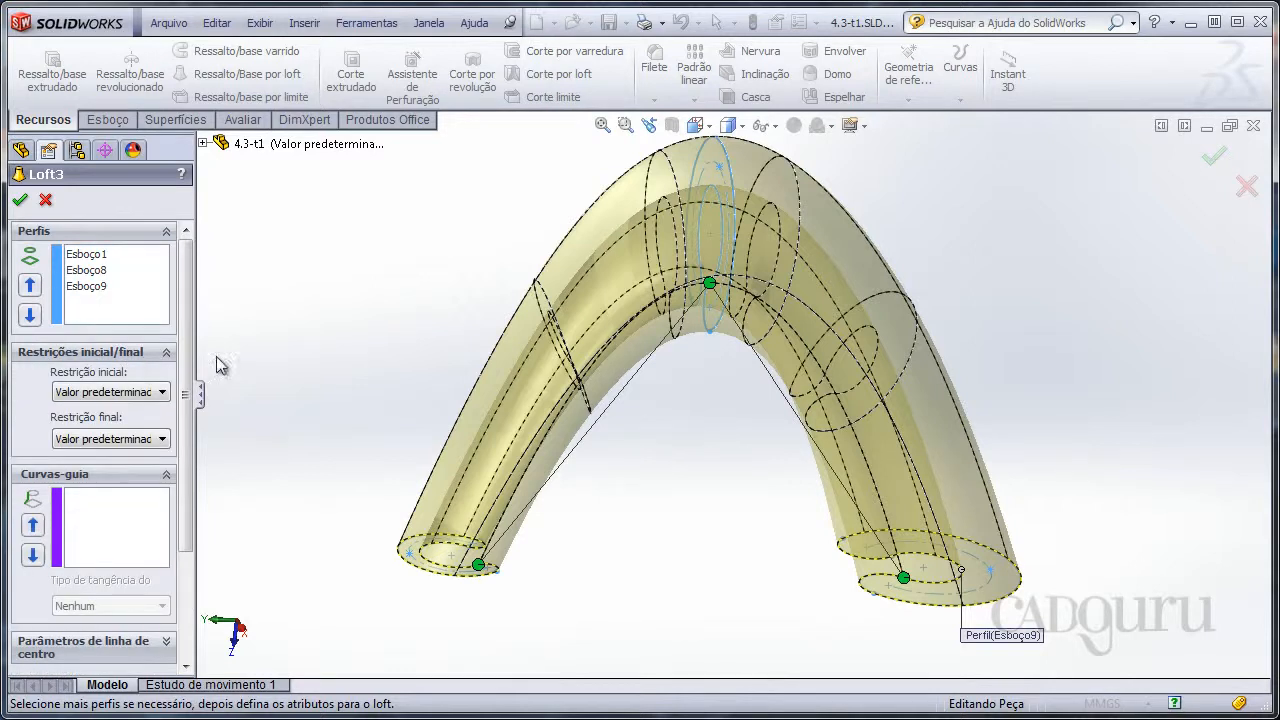
pyautogui.scroll(-1, 183, 423)
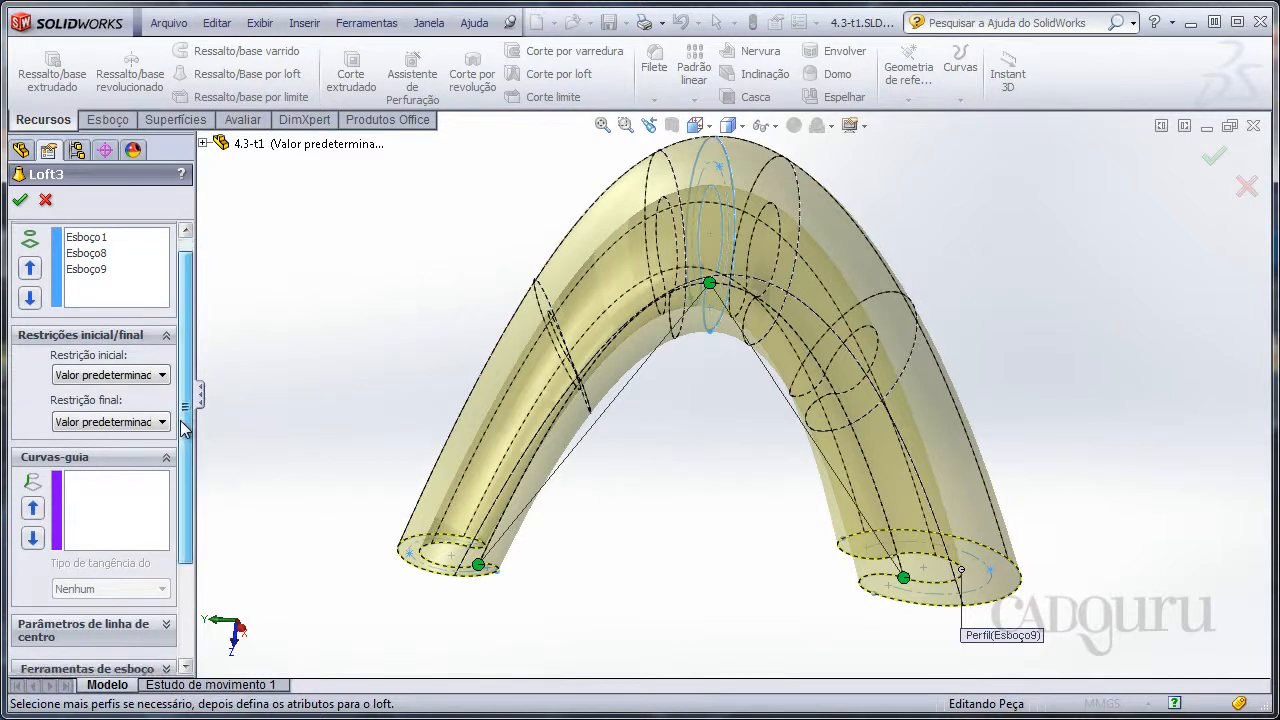
pyautogui.moveTo(447, 443); pyautogui.dragTo(519, 477, button='middle')
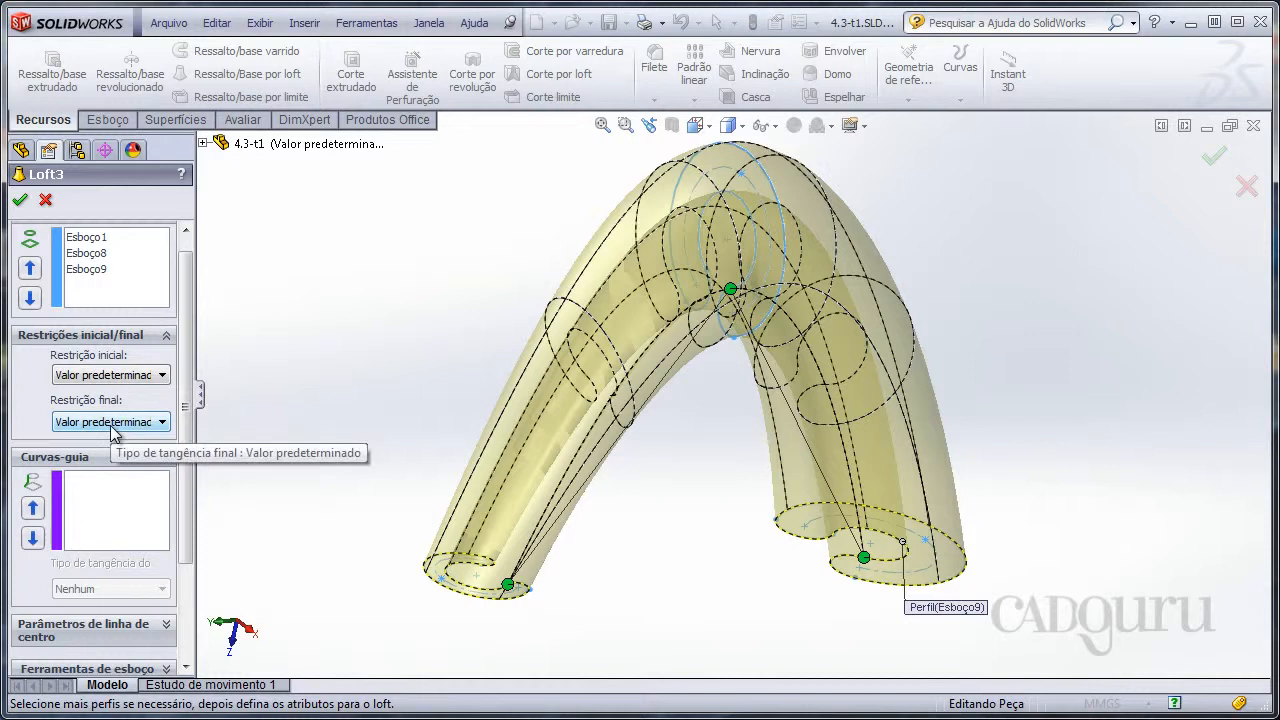
pyautogui.moveTo(337, 474); pyautogui.dragTo(440, 471, button='middle')
pyautogui.press('f')
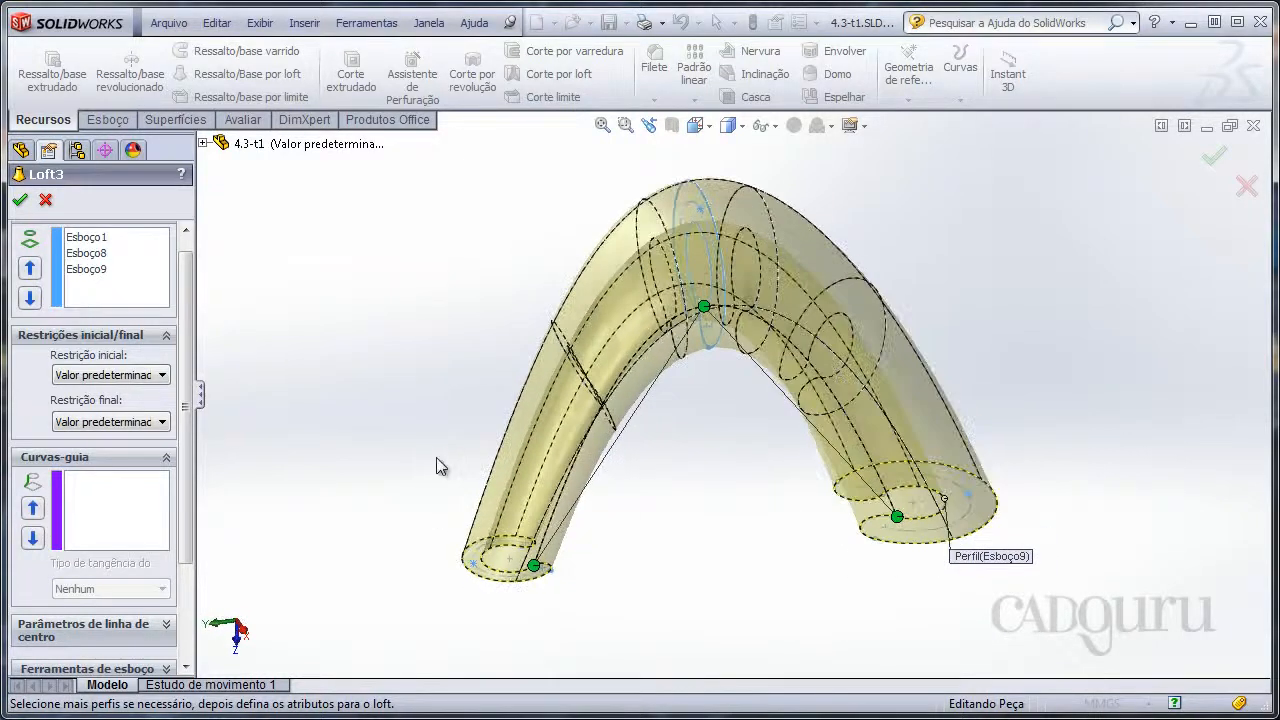
pyautogui.moveTo(455, 409); pyautogui.dragTo(457, 424, button='middle')
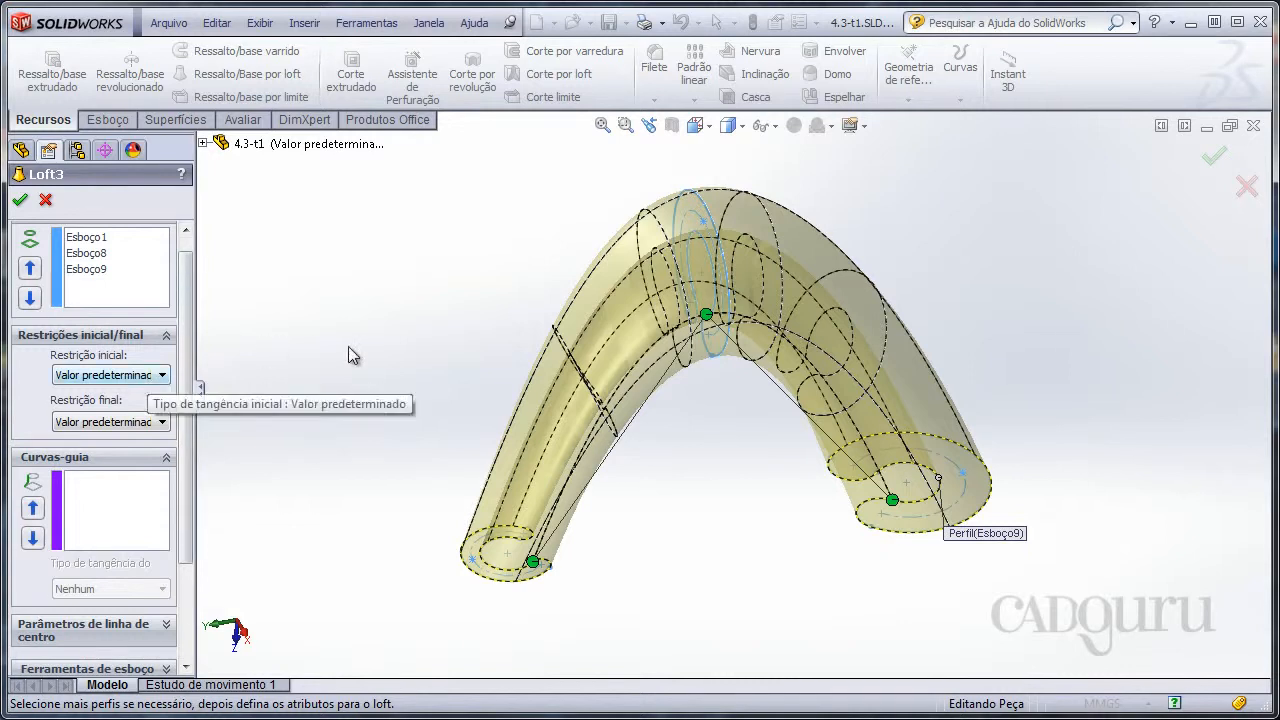
pyautogui.moveTo(351, 354); pyautogui.dragTo(372, 355, button='middle')
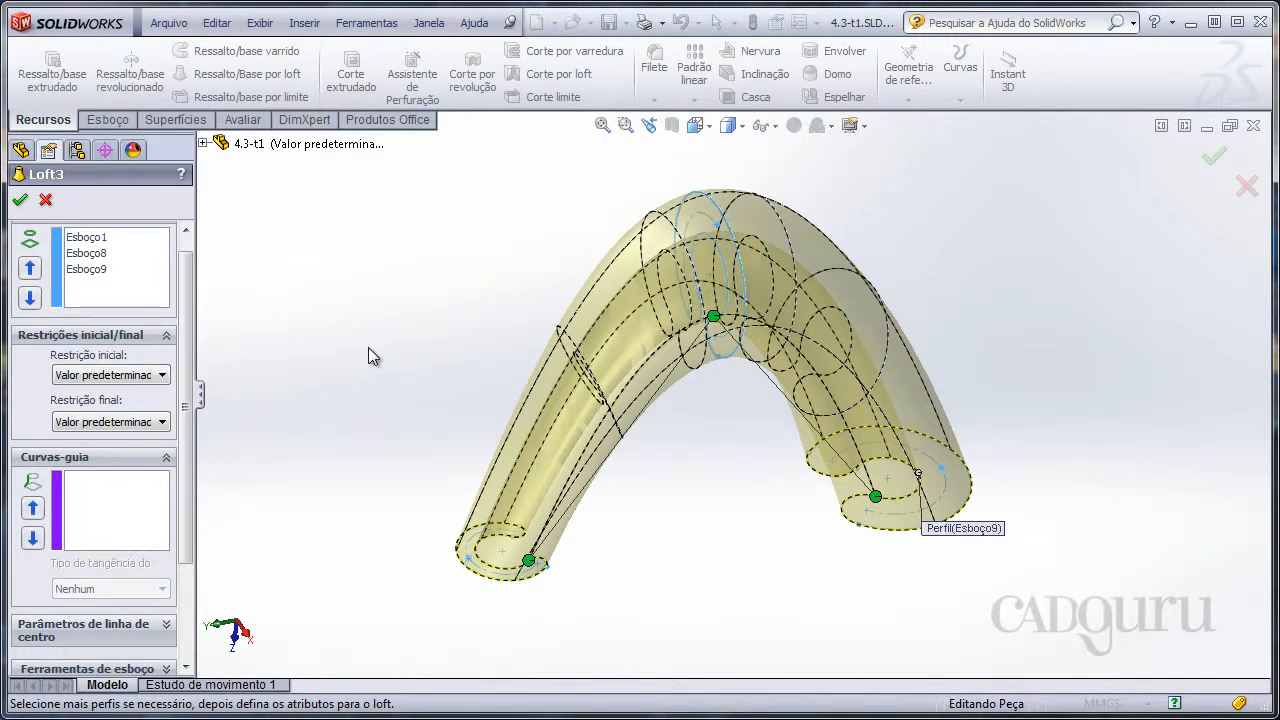
pyautogui.moveTo(349, 359); pyautogui.dragTo(643, 487, button='middle')
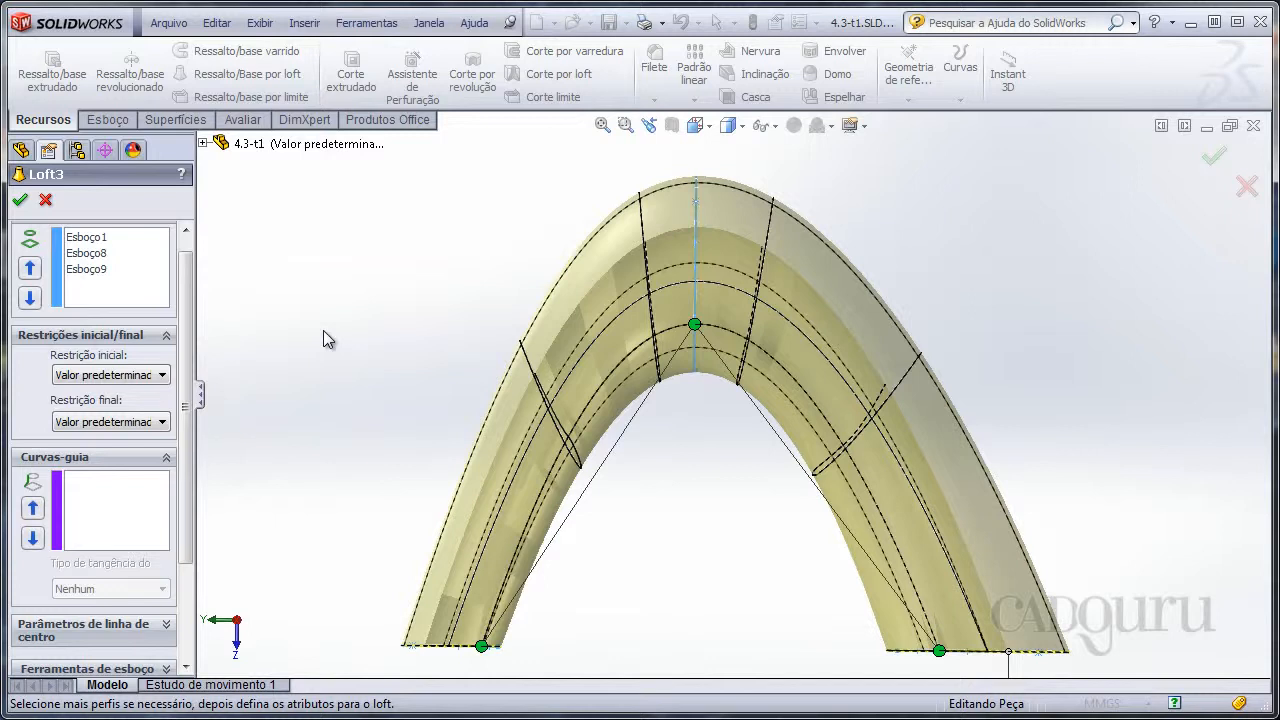
# Step: Set both the start and end constraints of the arched loft to Nenhum
pyautogui.click(91, 377)
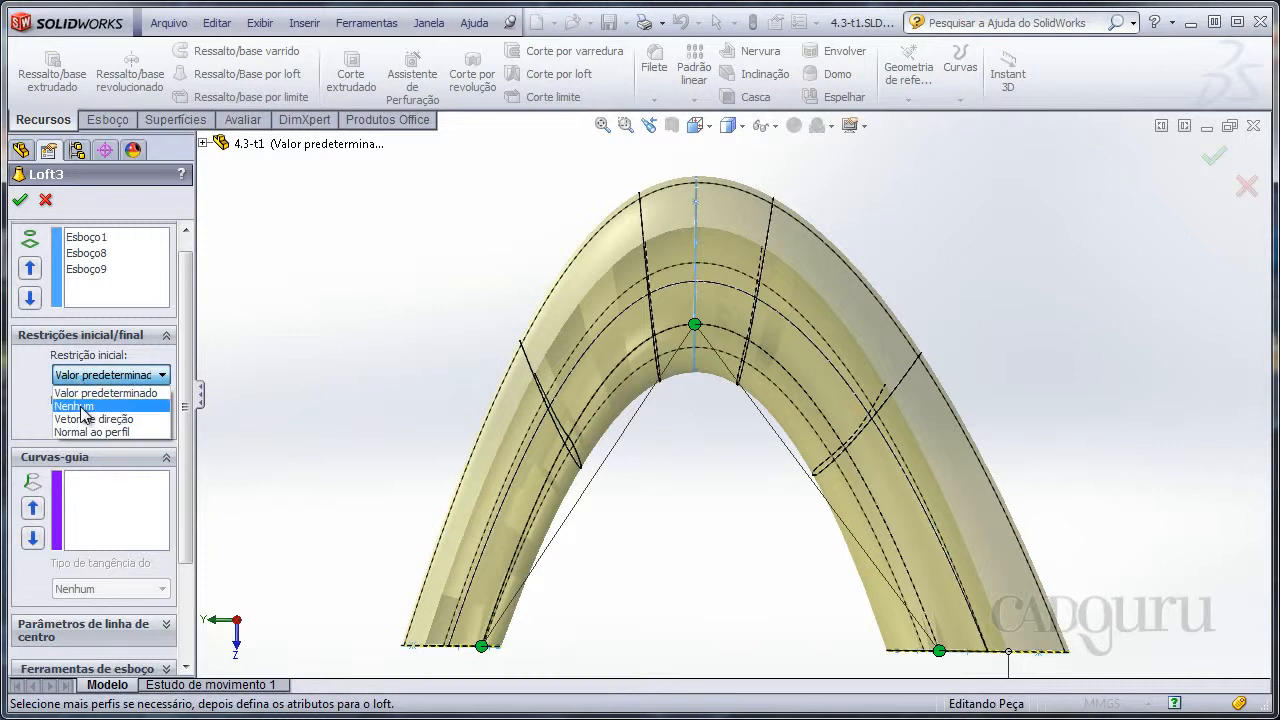
pyautogui.click(83, 407)
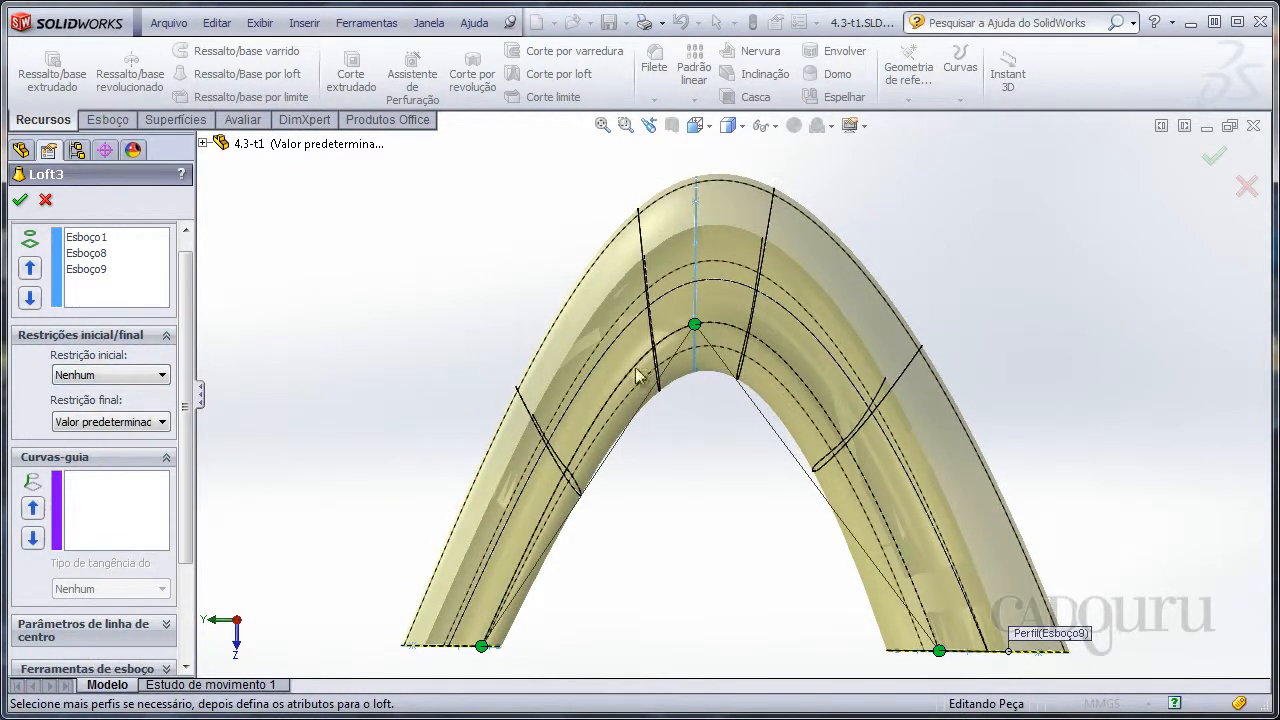
pyautogui.click(148, 422)
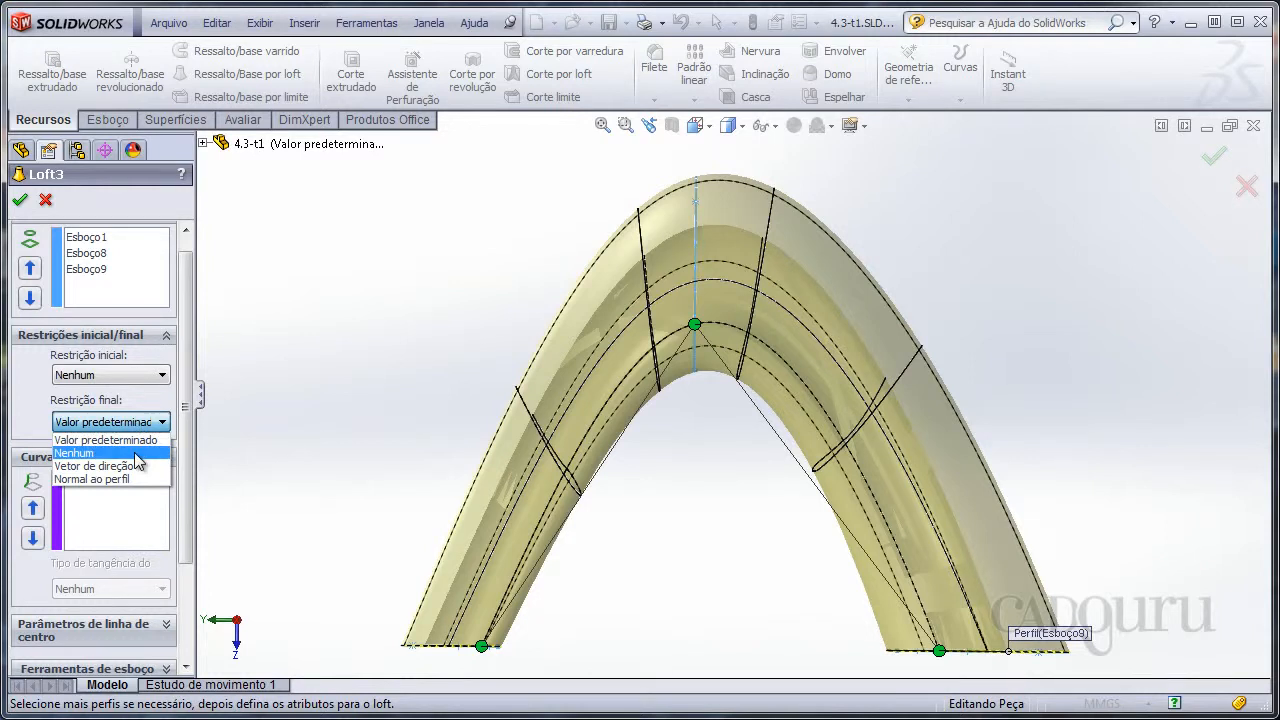
pyautogui.click(137, 454)
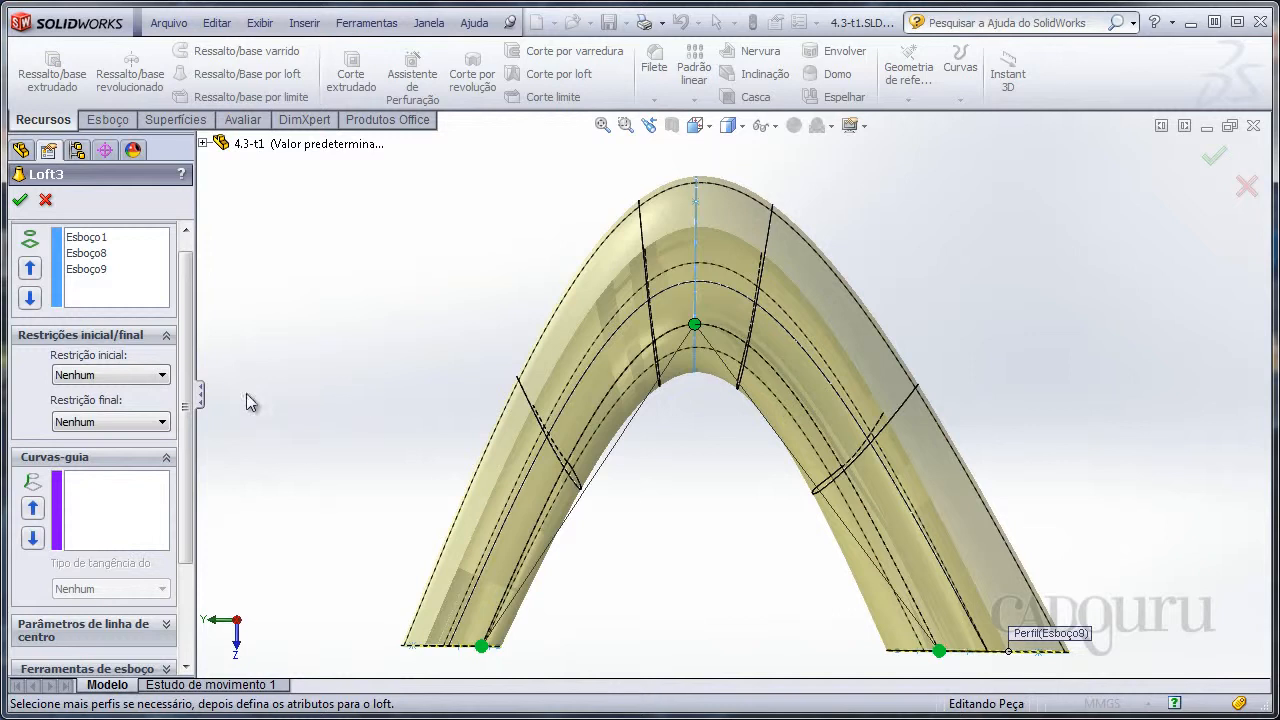
# Step: Return the arched loft's start and end constraints to Valor predeterminado and accept the feature
pyautogui.click(113, 386)
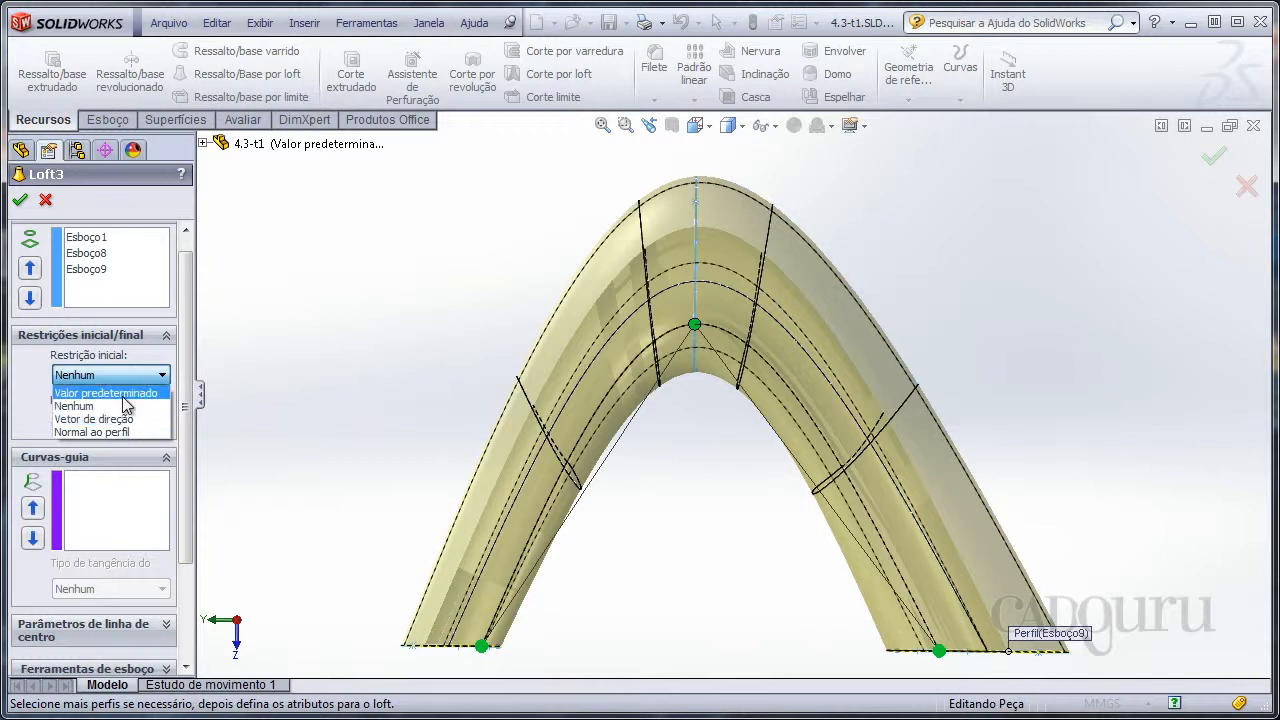
pyautogui.click(110, 393)
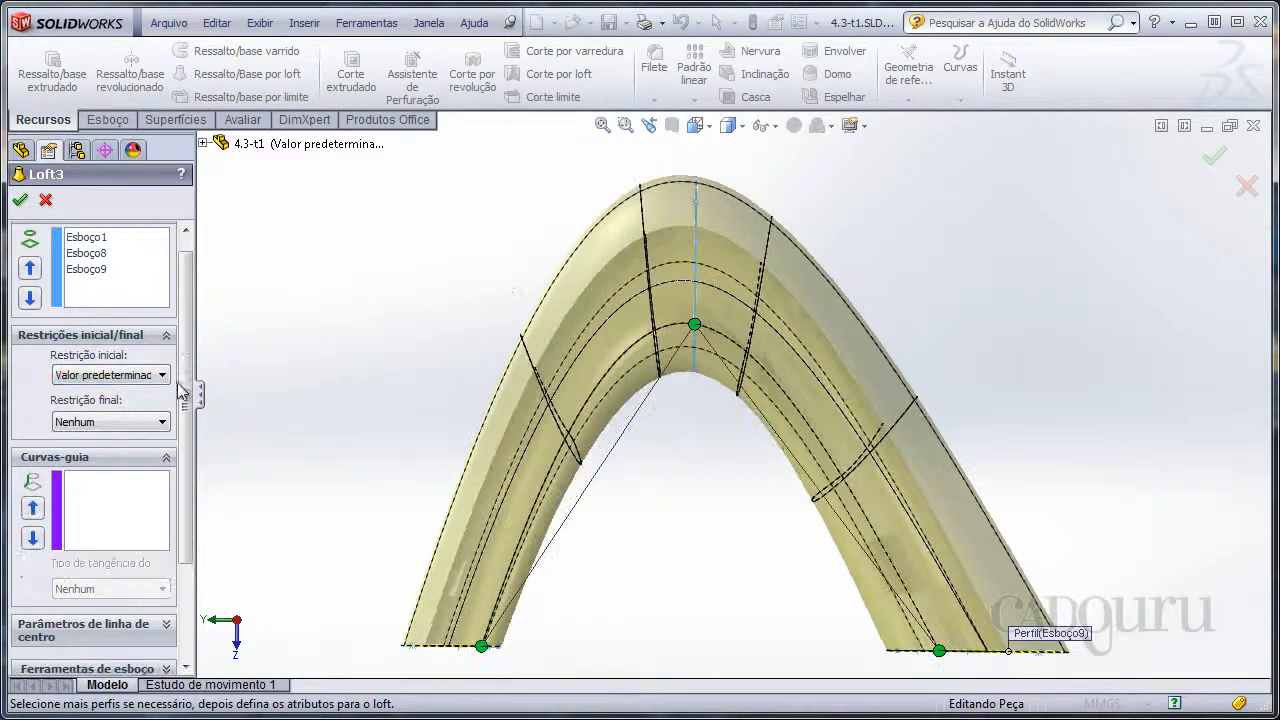
pyautogui.click(162, 422)
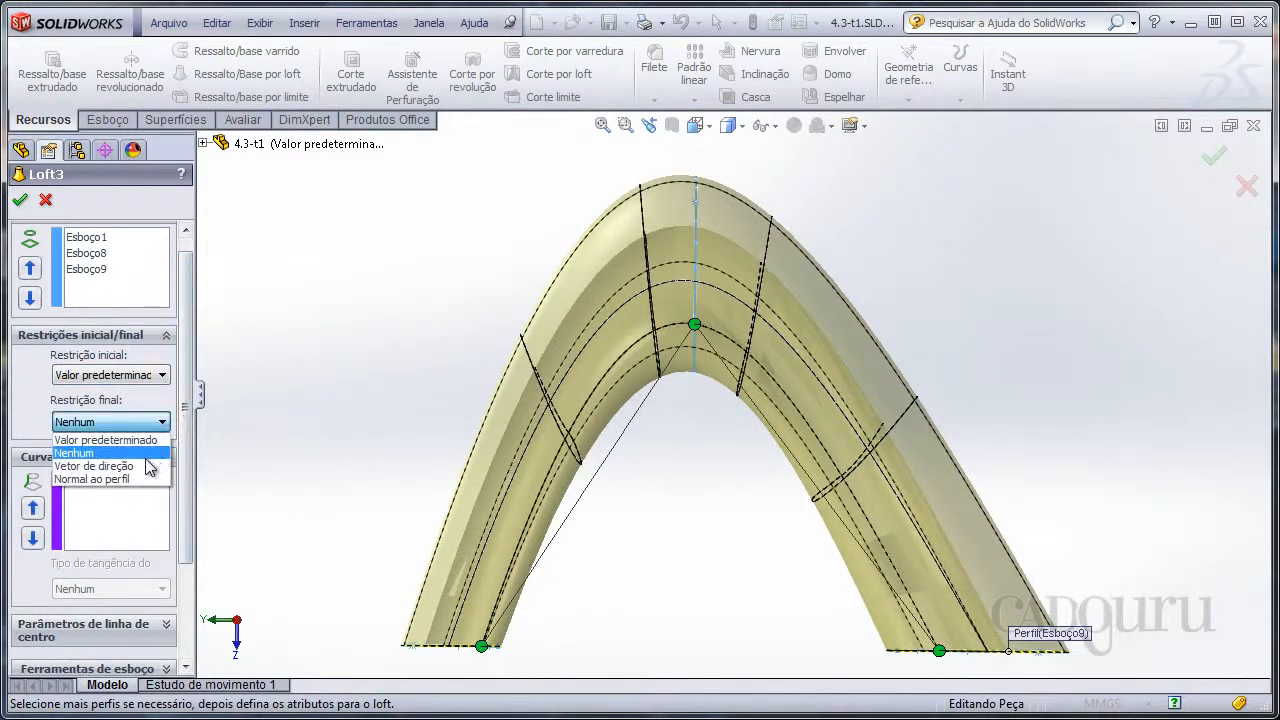
pyautogui.click(150, 440)
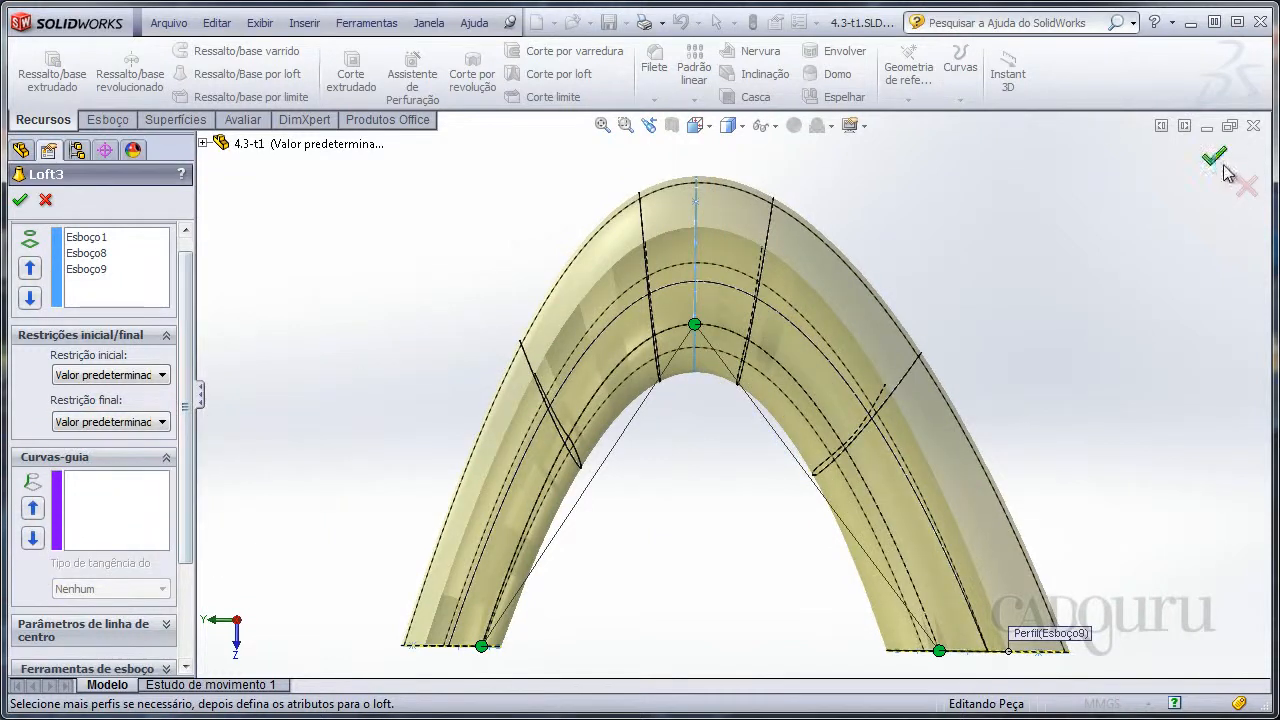
pyautogui.click(1213, 158)
pyautogui.moveTo(994, 270); pyautogui.dragTo(959, 314, button='middle')
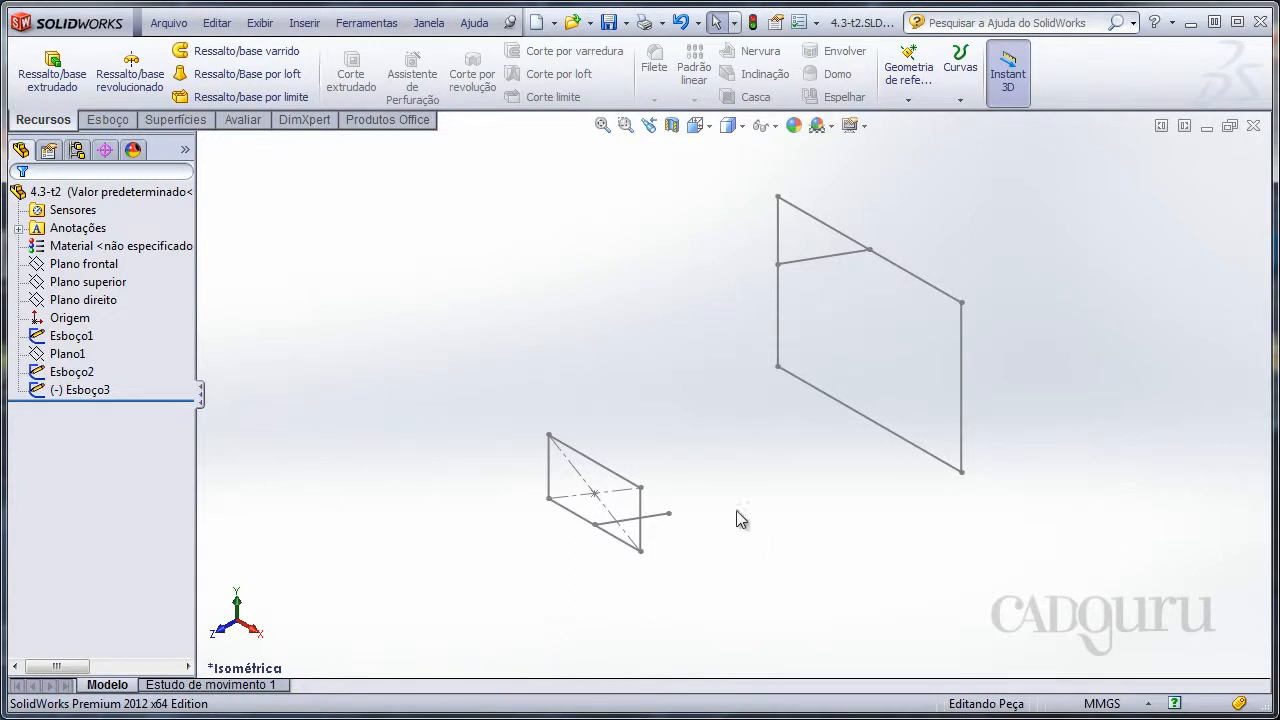
# Step: Examine the two rectangular profile sketches and the angled lines of Esboço3 in part 4.3-t2, including their dimensions
pyautogui.moveTo(780, 523)
pyautogui.mouseDown(button='middle')
pyautogui.moveTo(814, 506)
pyautogui.moveTo(777, 491)
pyautogui.moveTo(757, 457)
pyautogui.moveTo(752, 485)
pyautogui.moveTo(709, 503)
pyautogui.moveTo(460, 490)
pyautogui.mouseUp(button='middle')
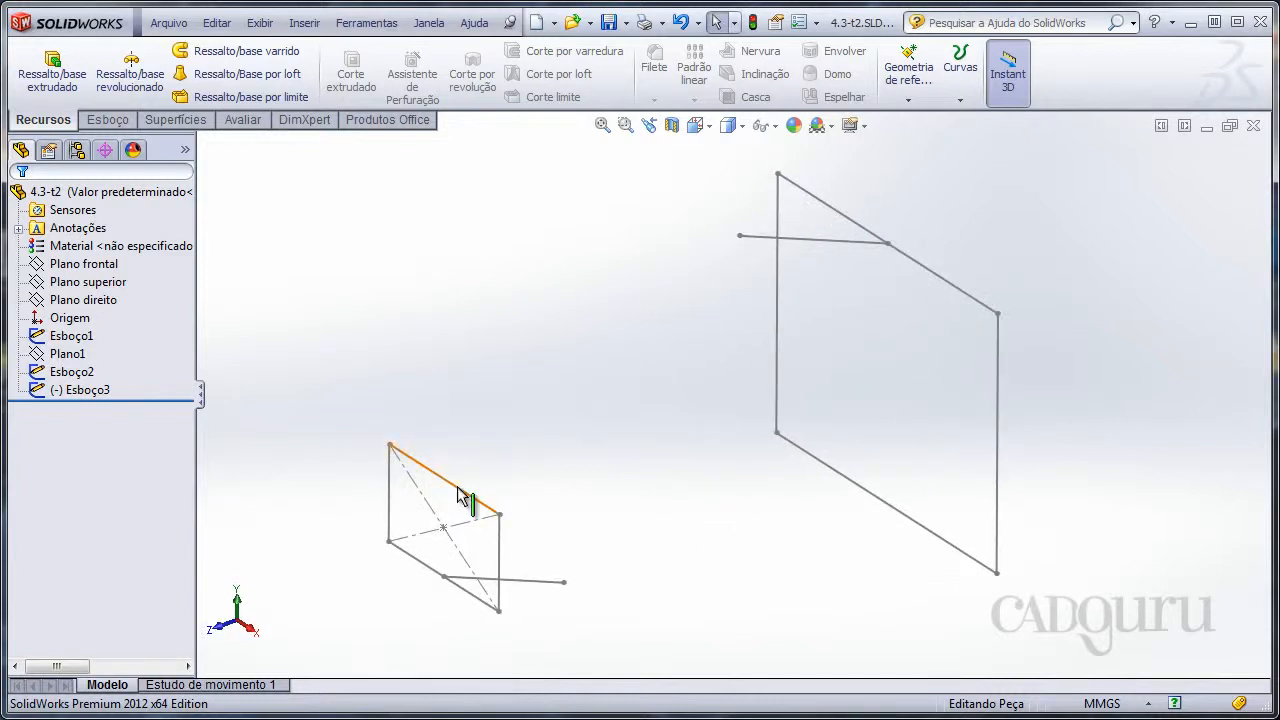
pyautogui.doubleClick(460, 495)
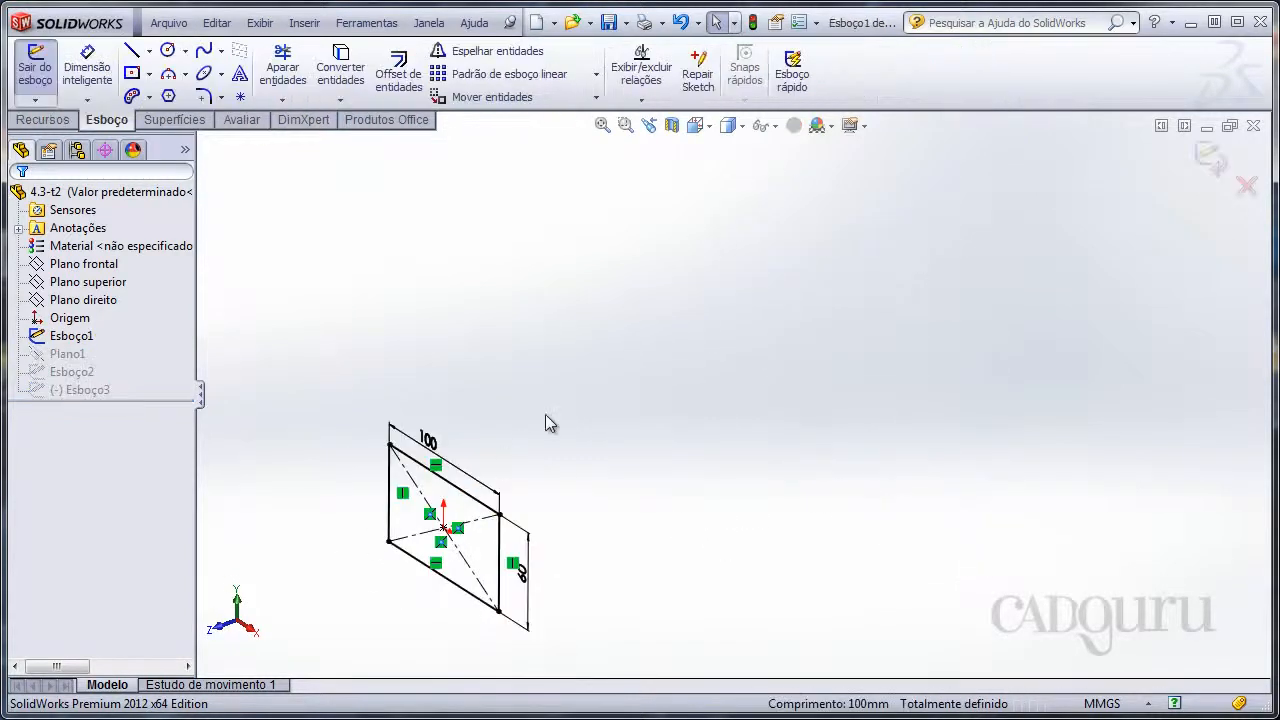
pyautogui.click(1198, 166)
pyautogui.scroll(2, 986, 294)
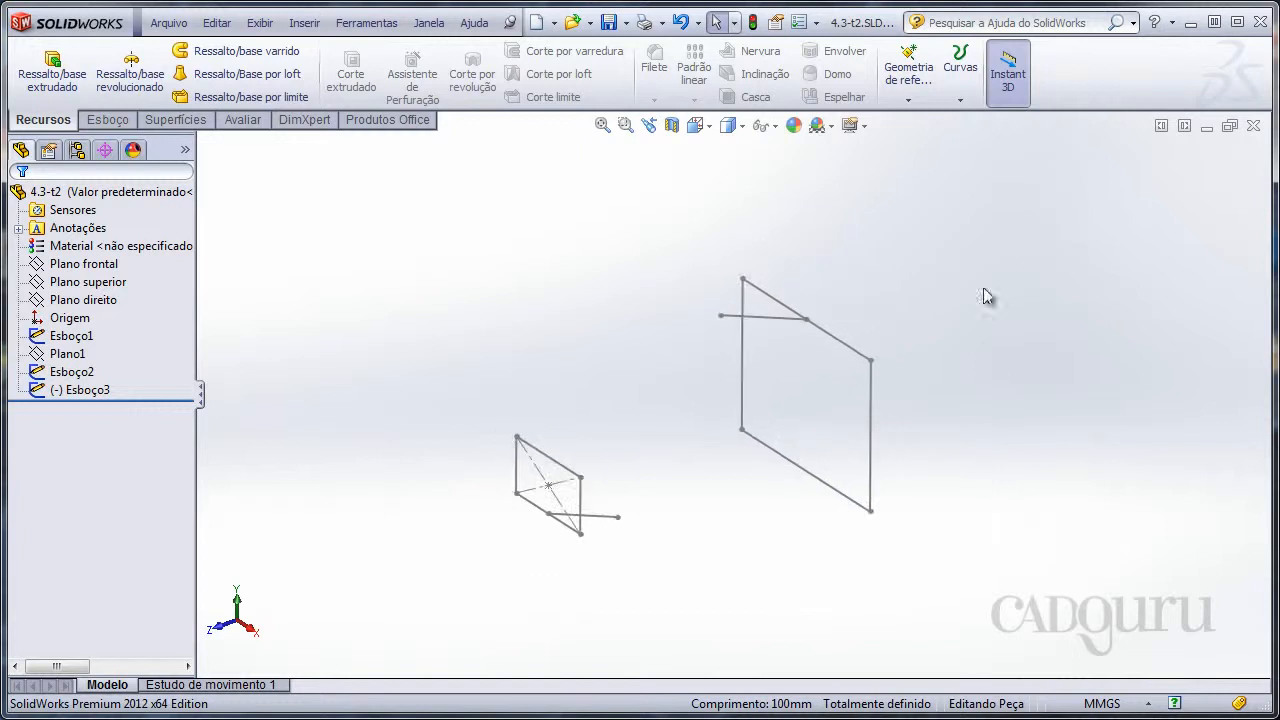
pyautogui.scroll(1, 822, 407)
pyautogui.moveTo(822, 407); pyautogui.dragTo(529, 534, button='middle')
pyautogui.click(529, 550)
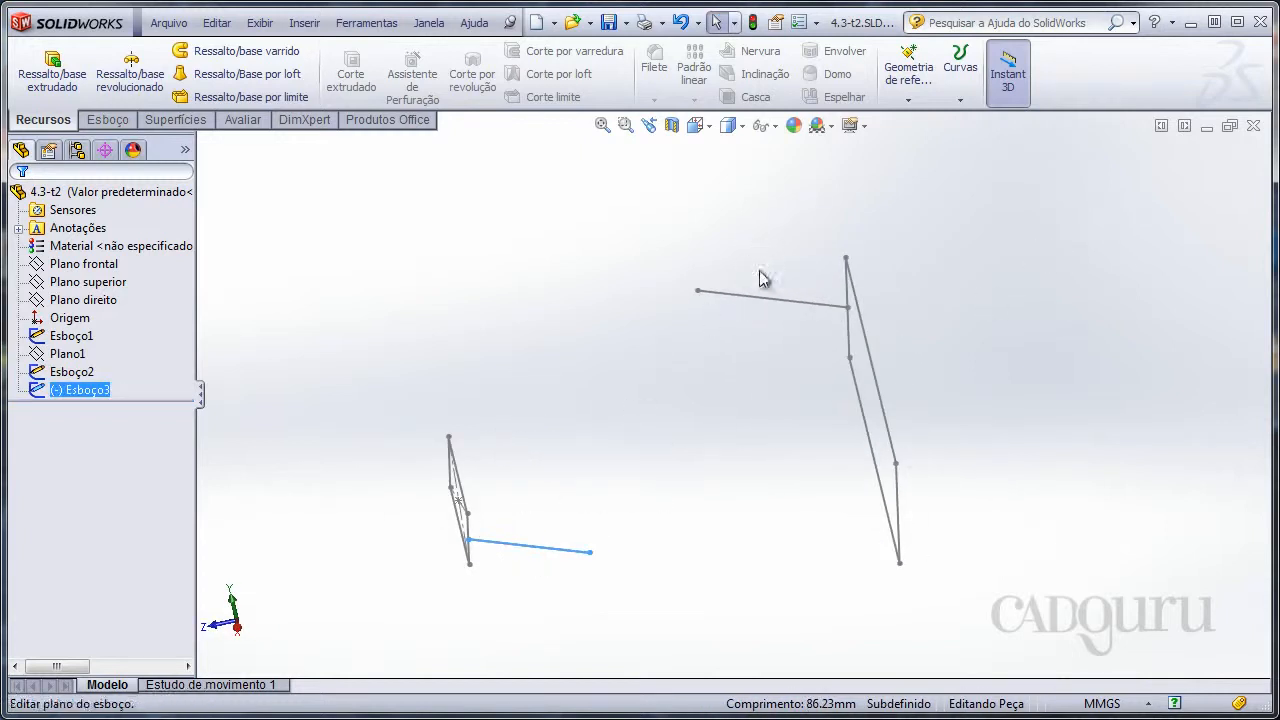
pyautogui.click(758, 300)
pyautogui.moveTo(700, 360)
pyautogui.mouseDown(button='middle')
pyautogui.moveTo(666, 400)
pyautogui.moveTo(694, 371)
pyautogui.moveTo(640, 400)
pyautogui.moveTo(823, 371)
pyautogui.moveTo(766, 330)
pyautogui.mouseUp(button='middle')
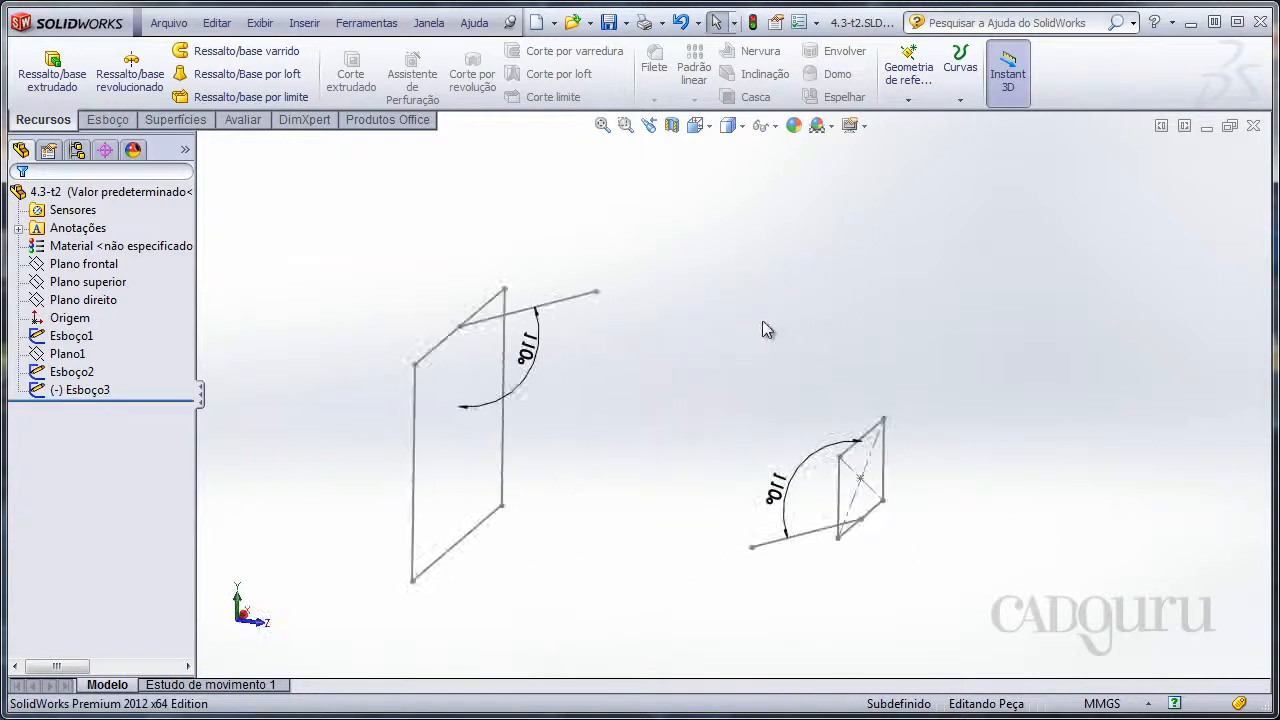
# Step: Start a loft using the small rectangle Esboço1 and the large rectangle Esboço2 as profiles
pyautogui.click(285, 75)
pyautogui.moveTo(342, 232)
pyautogui.keyDown('ctrl'); pyautogui.mouseDown(button='middle')
pyautogui.moveTo(403, 234)
pyautogui.moveTo(409, 294)
pyautogui.mouseUp(button='middle'); pyautogui.keyUp('ctrl')
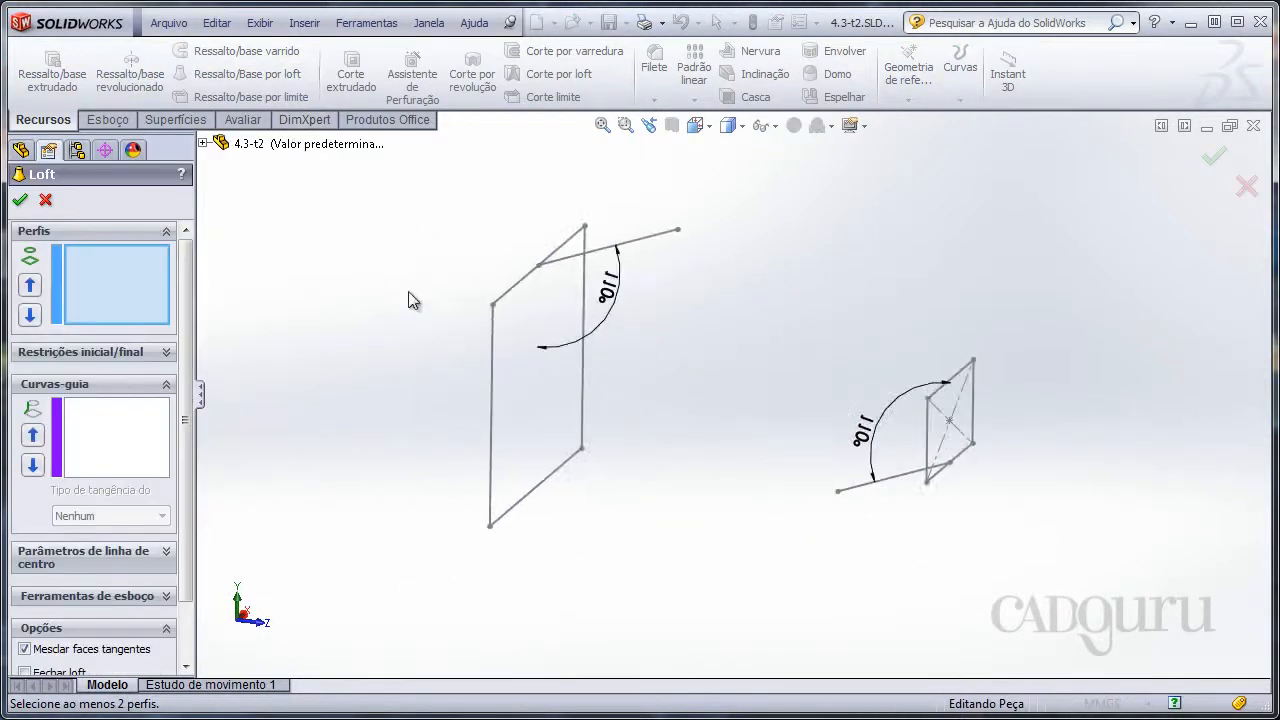
pyautogui.click(962, 375)
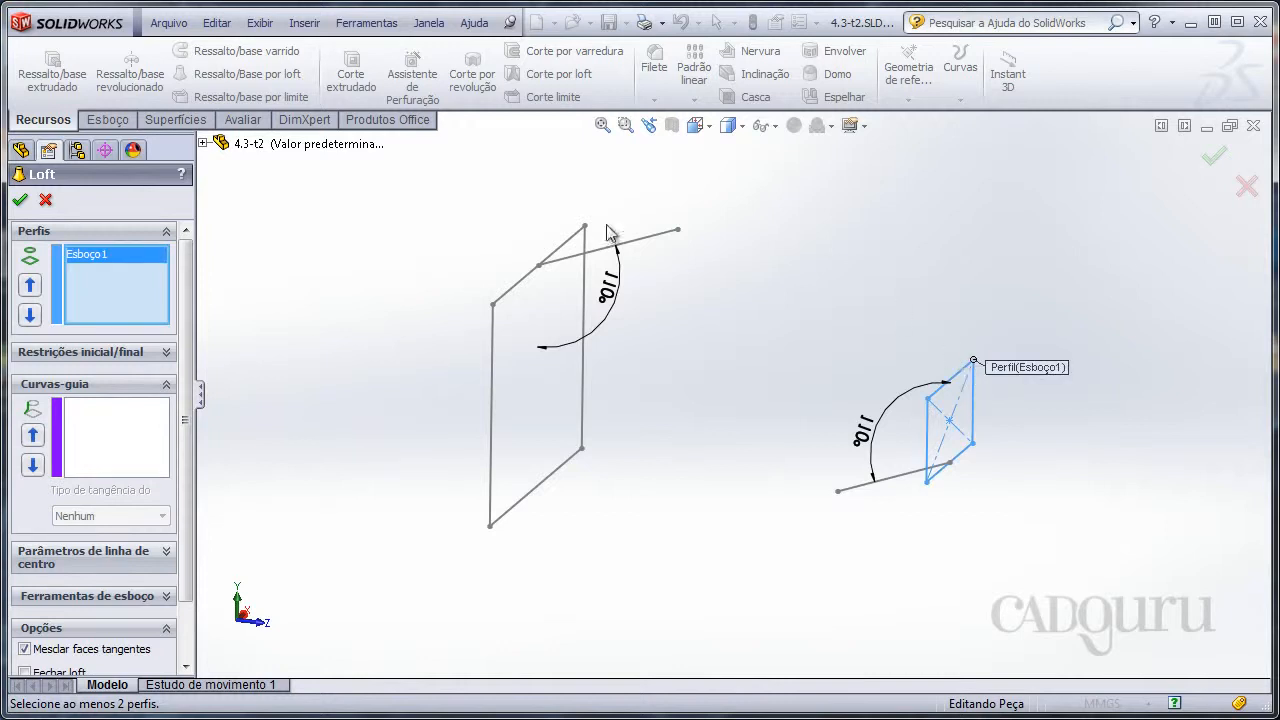
pyautogui.click(566, 241)
pyautogui.moveTo(641, 512)
pyautogui.mouseDown(button='middle')
pyautogui.moveTo(732, 334)
pyautogui.moveTo(678, 469)
pyautogui.moveTo(882, 538)
pyautogui.mouseUp(button='middle')
pyautogui.scroll(-3, 826, 488)
pyautogui.moveTo(826, 488); pyautogui.dragTo(505, 490, button='middle')
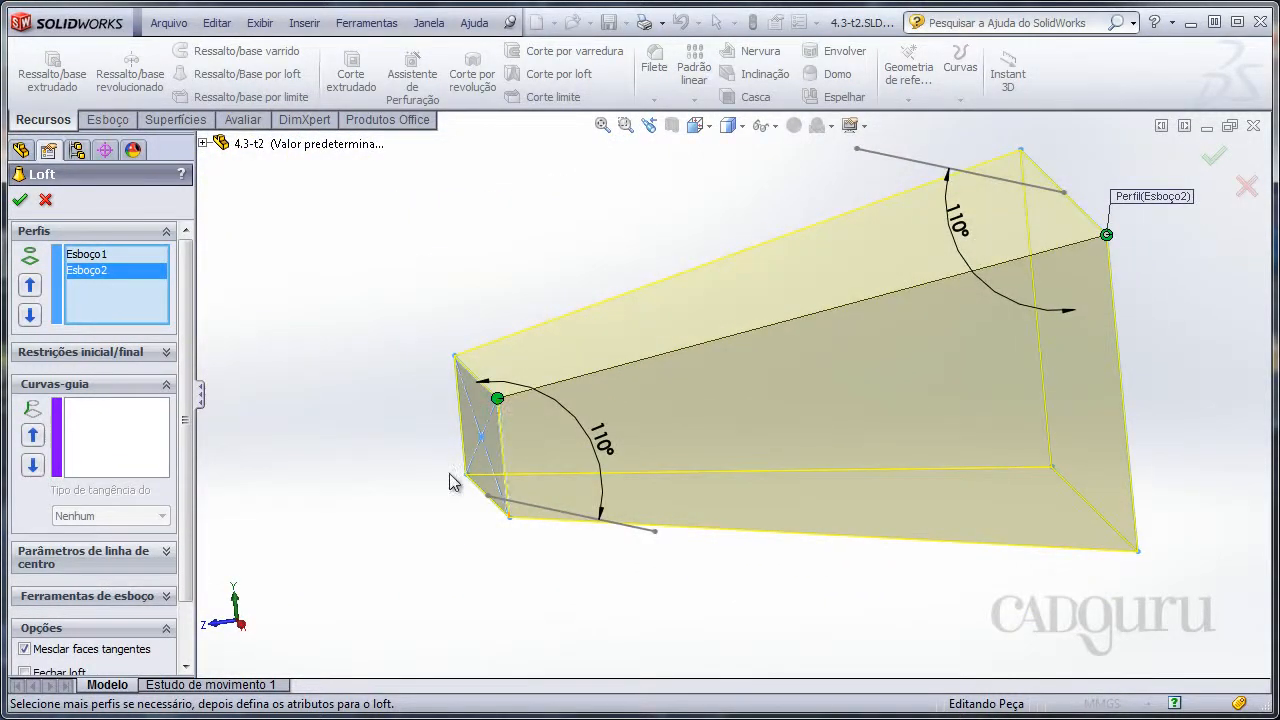
# Step: Set the loft's start constraint to Vetor de direção, using the angled Esboço3 line at the small rectangle as the direction
pyautogui.hotkey('ctrl', '3')
pyautogui.keyDown('shift'); pyautogui.moveTo(700, 515); pyautogui.dragTo(748, 455, button='middle'); pyautogui.keyUp('shift')
pyautogui.keyDown('ctrl'); pyautogui.moveTo(742, 462); pyautogui.dragTo(571, 388, button='middle'); pyautogui.keyUp('ctrl')
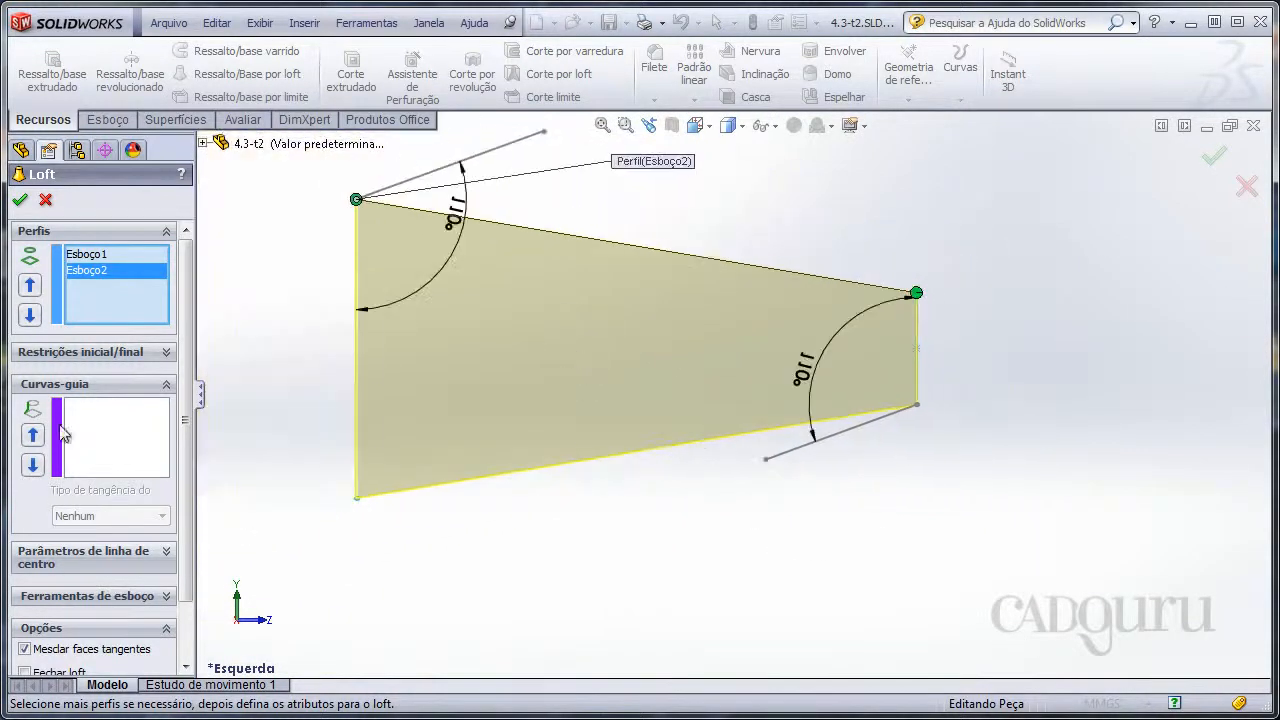
pyautogui.click(84, 352)
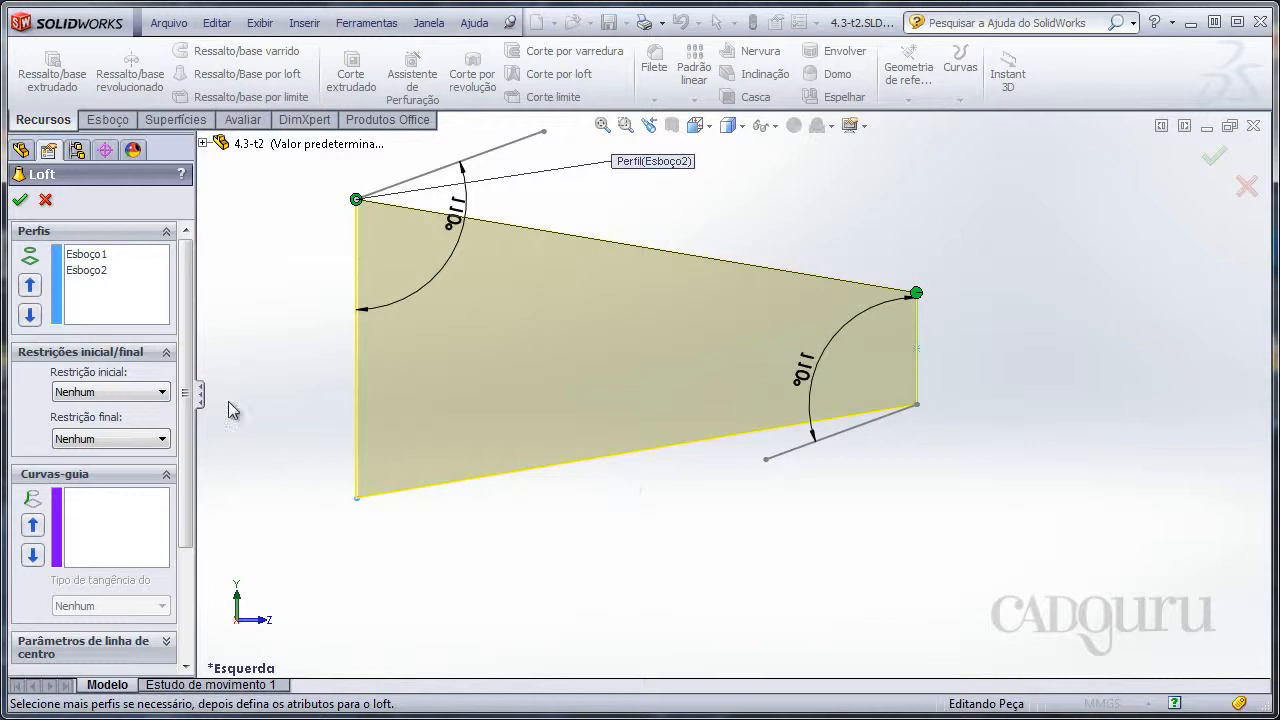
pyautogui.click(110, 395)
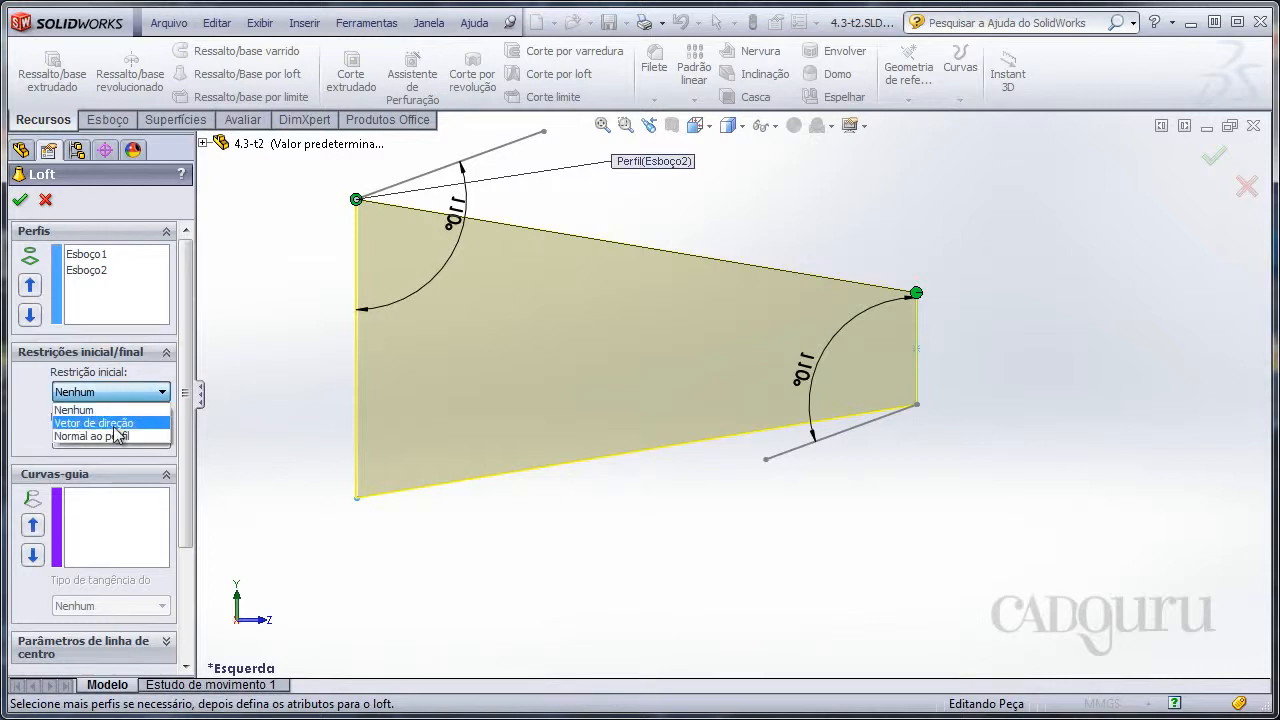
pyautogui.click(114, 426)
pyautogui.scroll(-1, 736, 546)
pyautogui.moveTo(738, 545)
pyautogui.keyDown('ctrl'); pyautogui.mouseDown(button='middle')
pyautogui.moveTo(645, 537)
pyautogui.moveTo(685, 576)
pyautogui.moveTo(671, 523)
pyautogui.mouseUp(button='middle'); pyautogui.keyUp('ctrl')
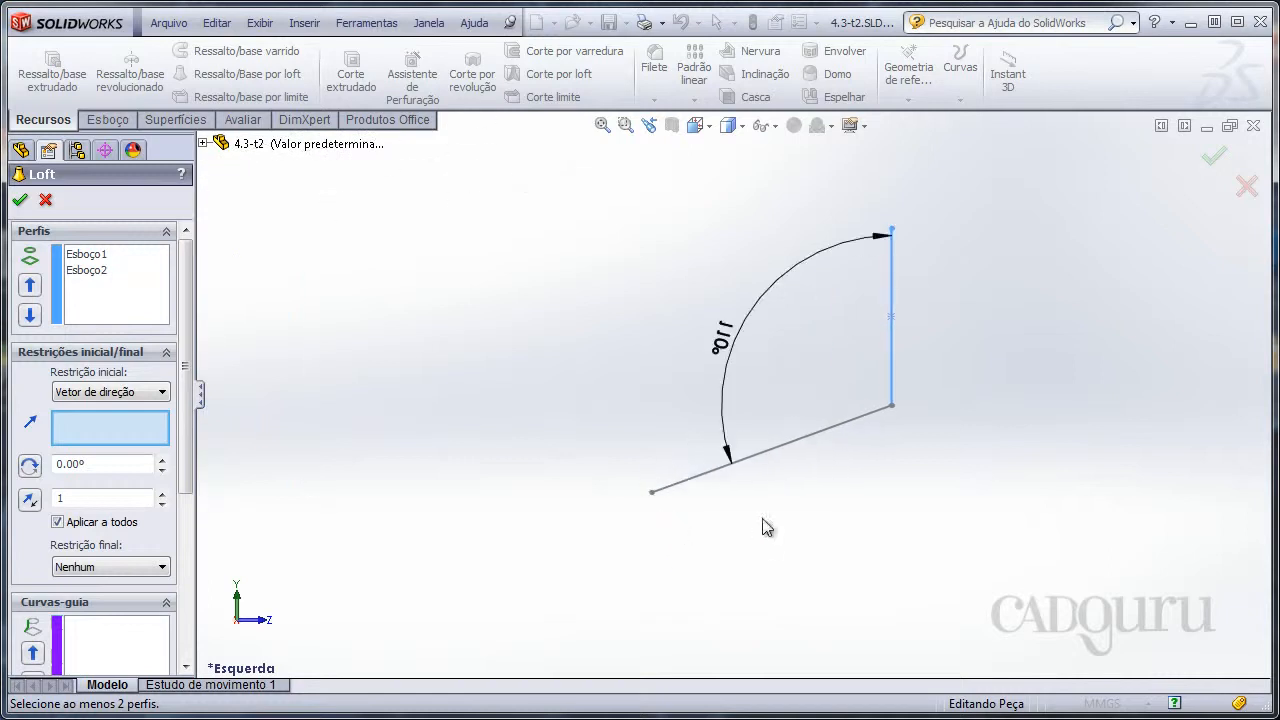
pyautogui.click(838, 437)
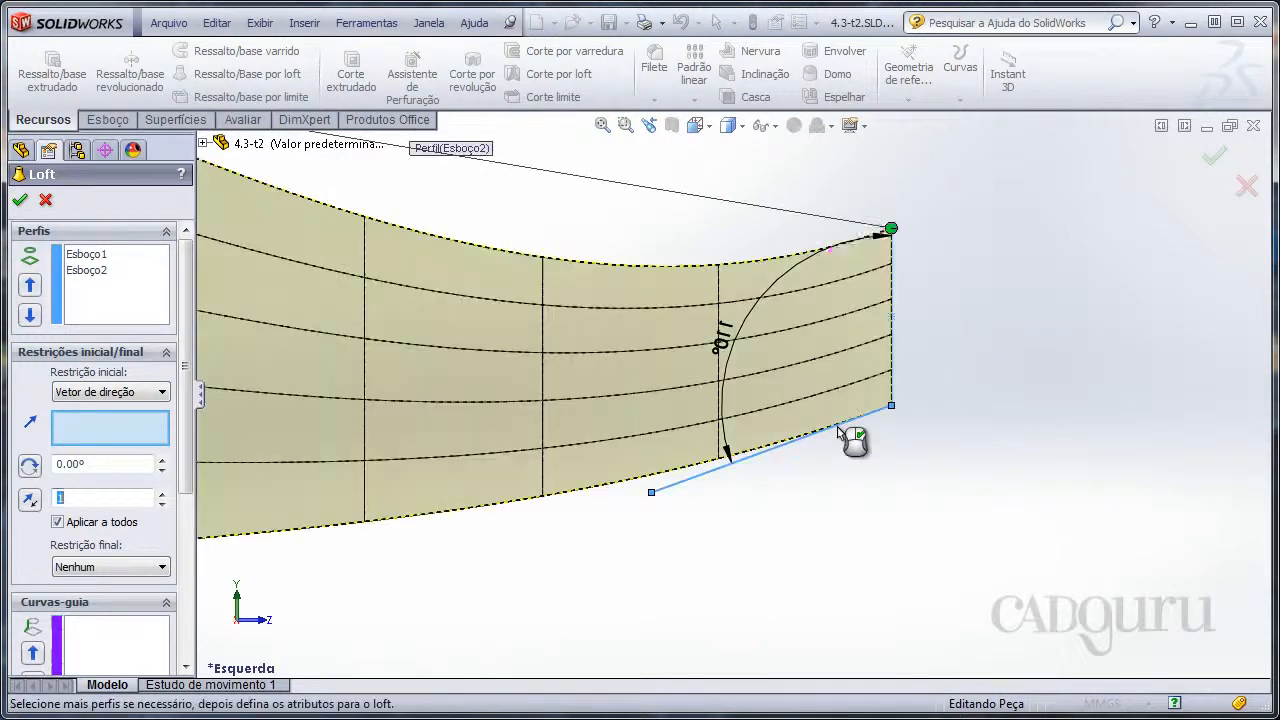
# Step: Increase the start tangent length of the loft step by step to 4, checking the profile against the direction line
pyautogui.scroll(-3, 900, 490)
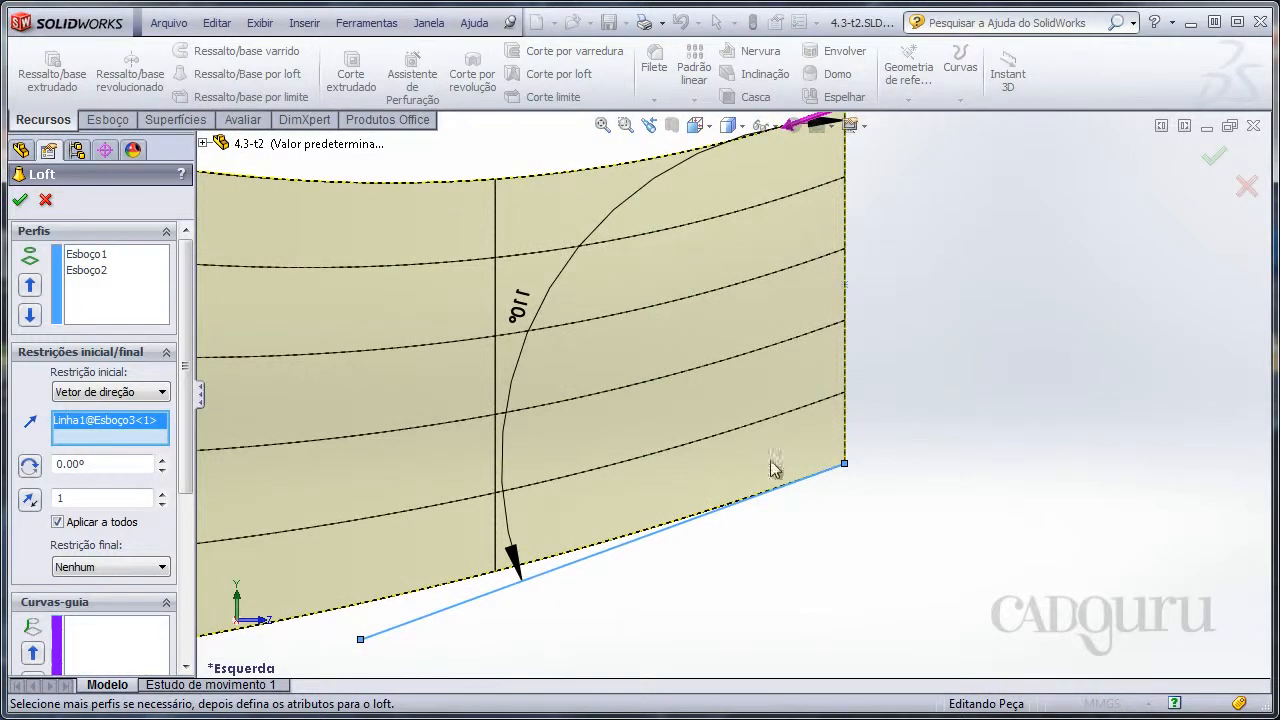
pyautogui.scroll(1, 680, 393)
pyautogui.scroll(-1, 680, 393)
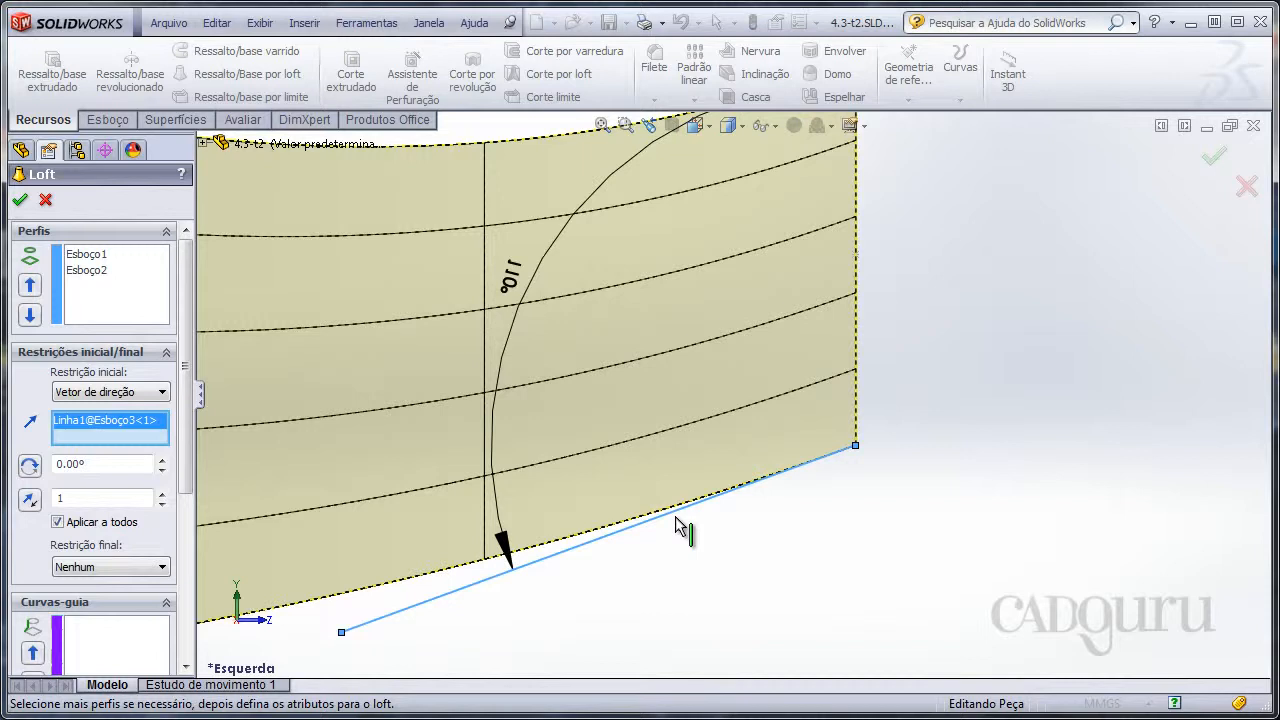
pyautogui.scroll(1, 680, 434)
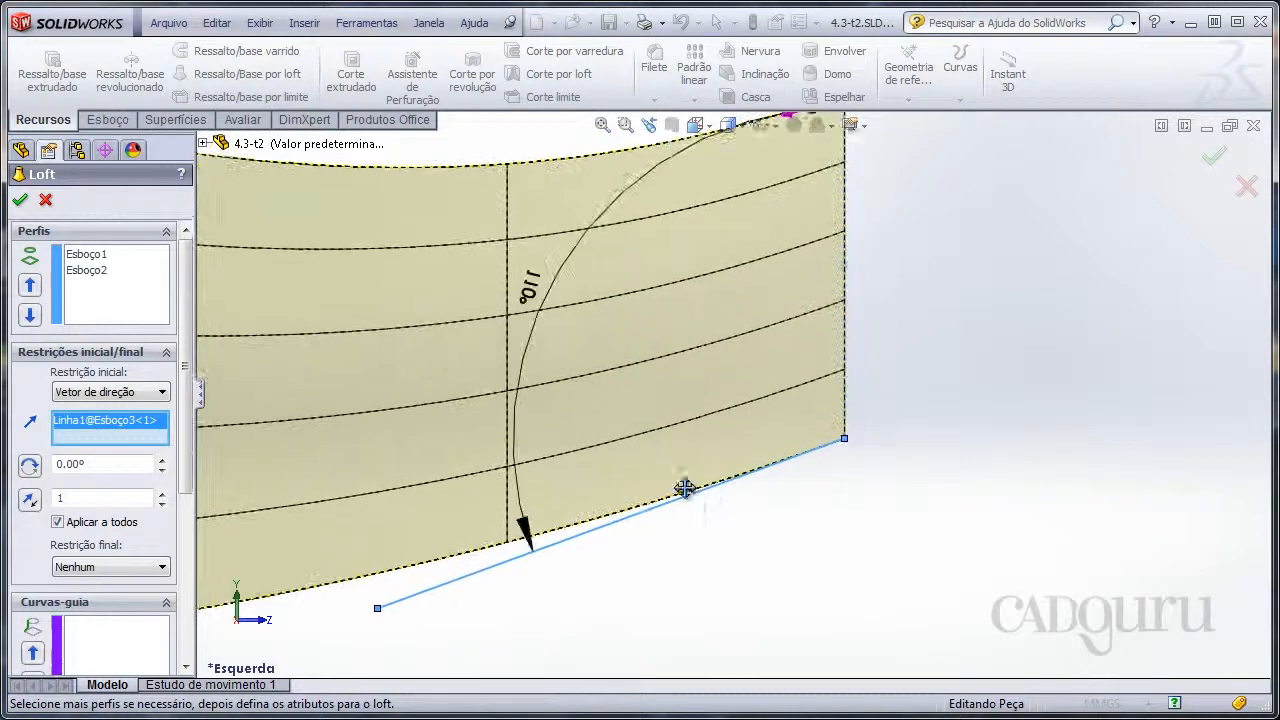
pyautogui.keyDown('ctrl'); pyautogui.moveTo(684, 488); pyautogui.dragTo(684, 465, button='middle'); pyautogui.keyUp('ctrl')
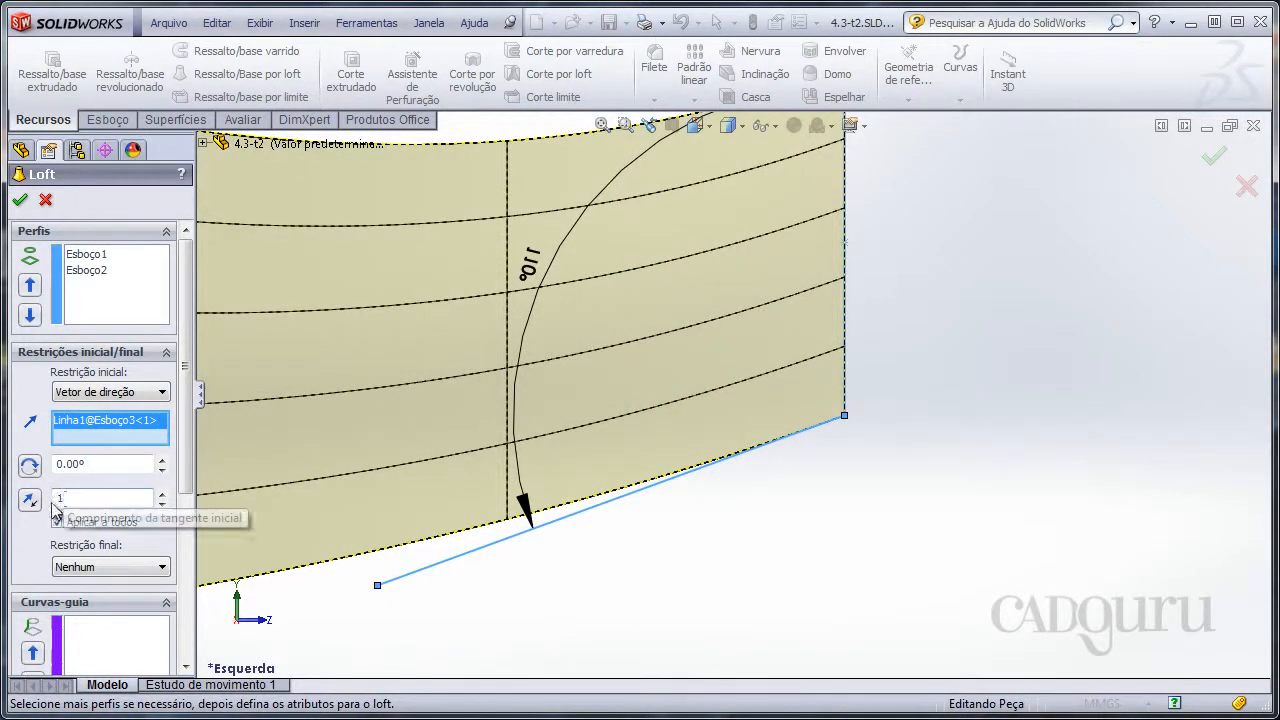
pyautogui.doubleClick(74, 498)
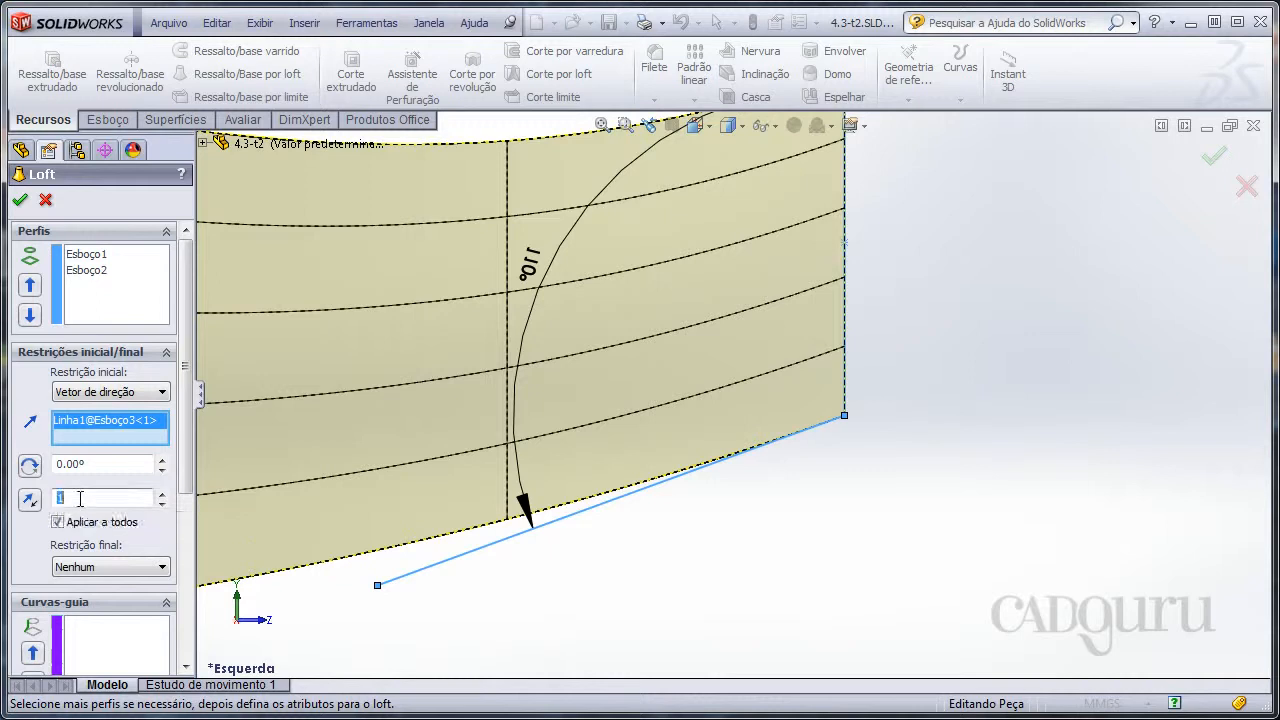
pyautogui.click(162, 495)
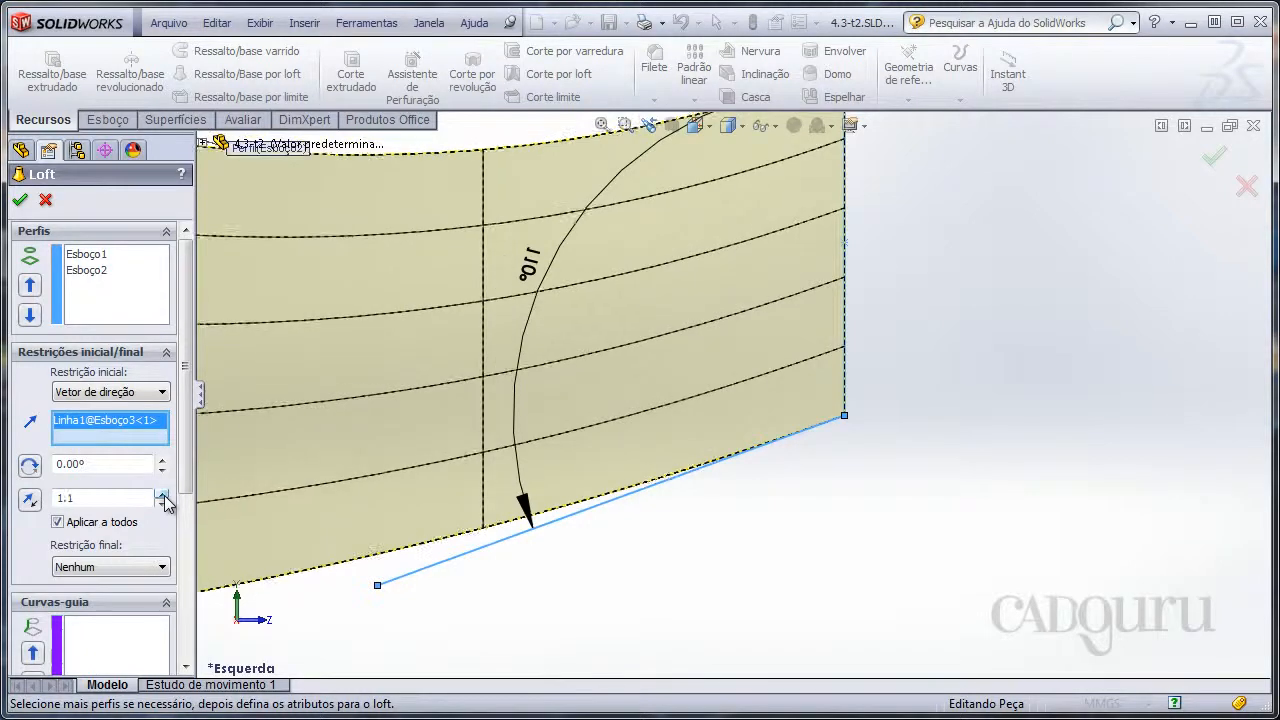
pyautogui.click(162, 495)
pyautogui.click(162, 495)
pyautogui.click(162, 495)
pyautogui.click(162, 495)
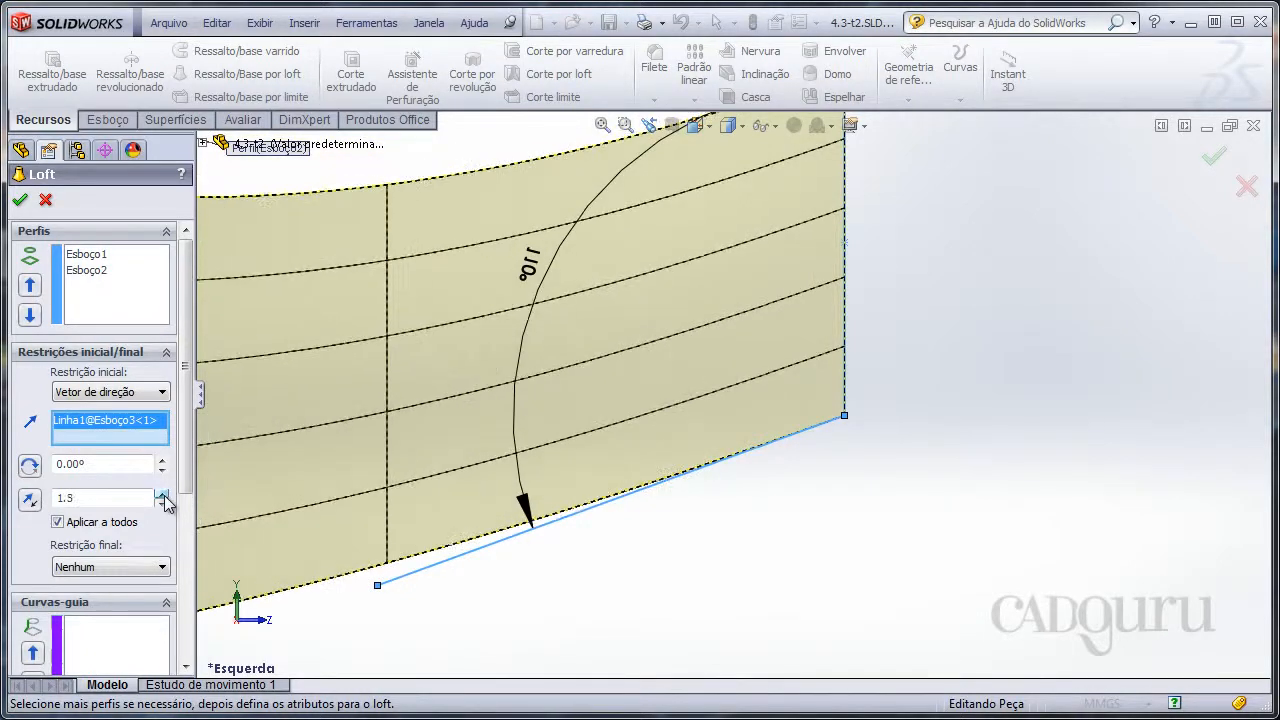
pyautogui.click(162, 495)
pyautogui.click(162, 495)
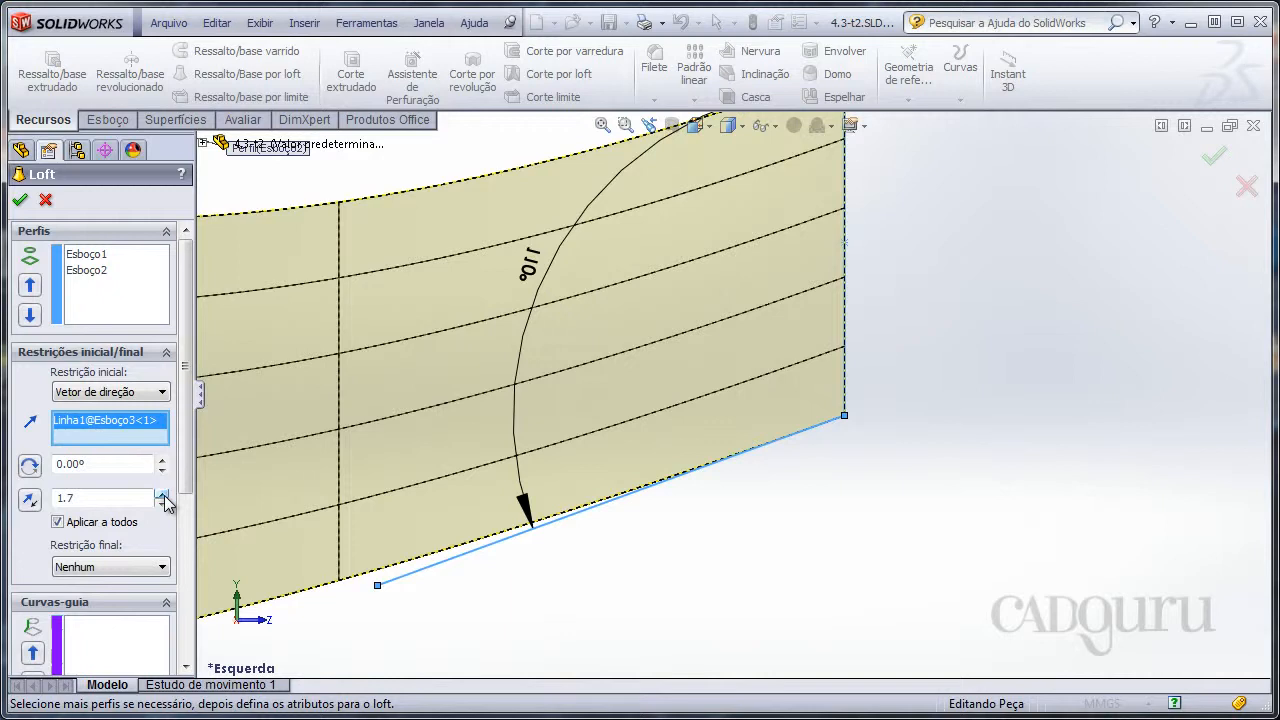
pyautogui.scroll(2, 410, 450)
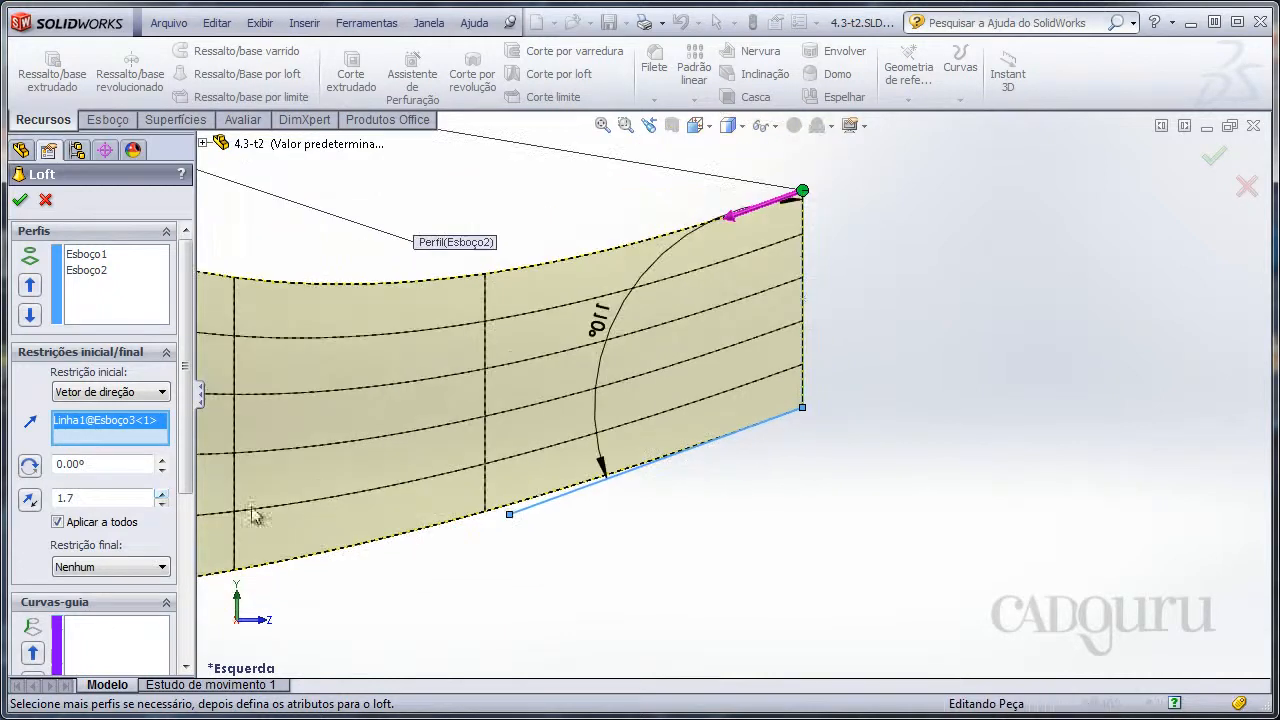
pyautogui.click(162, 495)
pyautogui.click(162, 495)
pyautogui.click(162, 495)
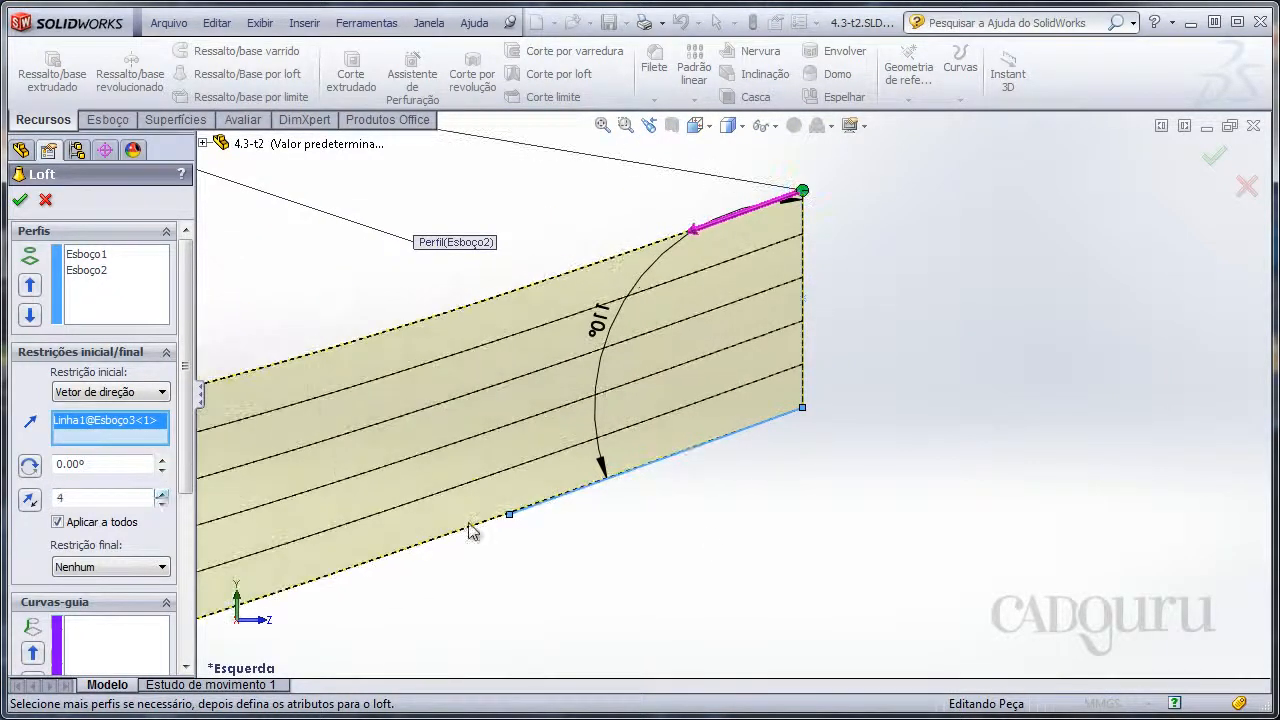
pyautogui.click(162, 496)
# Step: Return the loft's start tangent length to 1
pyautogui.click(162, 503)
pyautogui.click(162, 503)
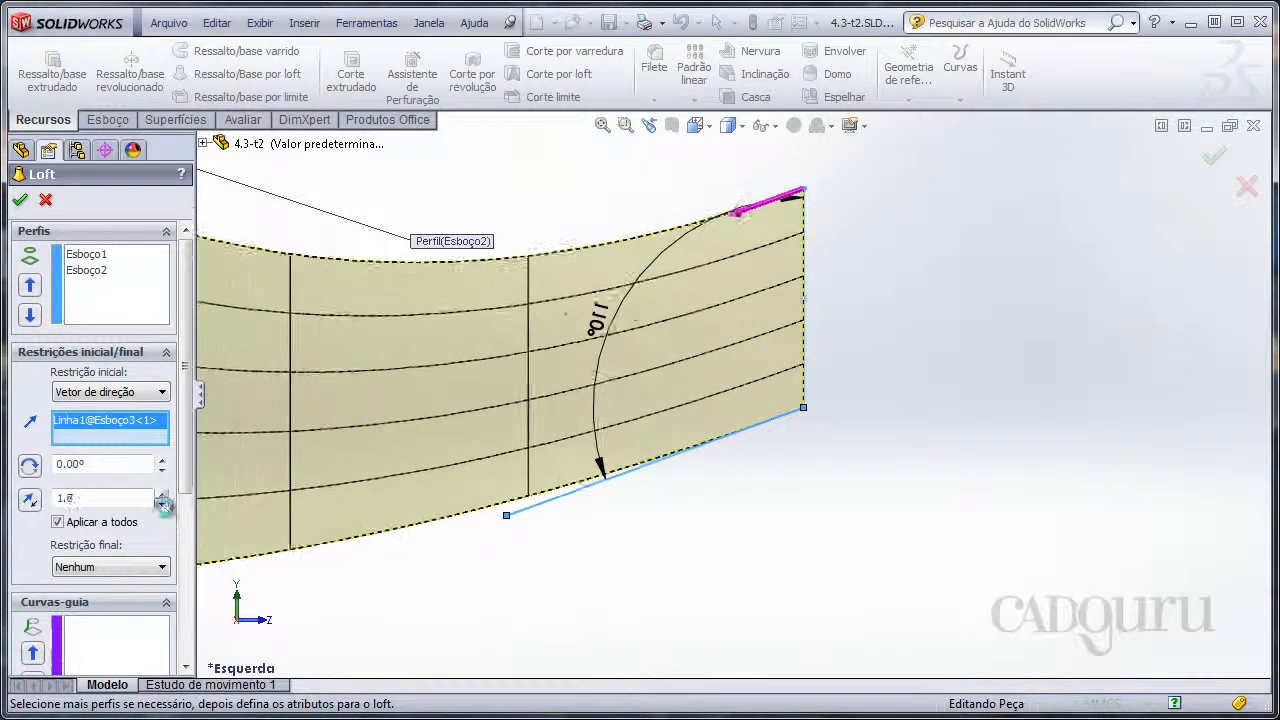
pyautogui.click(162, 503)
# Step: Set the start constraint's draft angle to 10° and inspect the loft edge beside the direction line
pyautogui.scroll(-3, 640, 470)
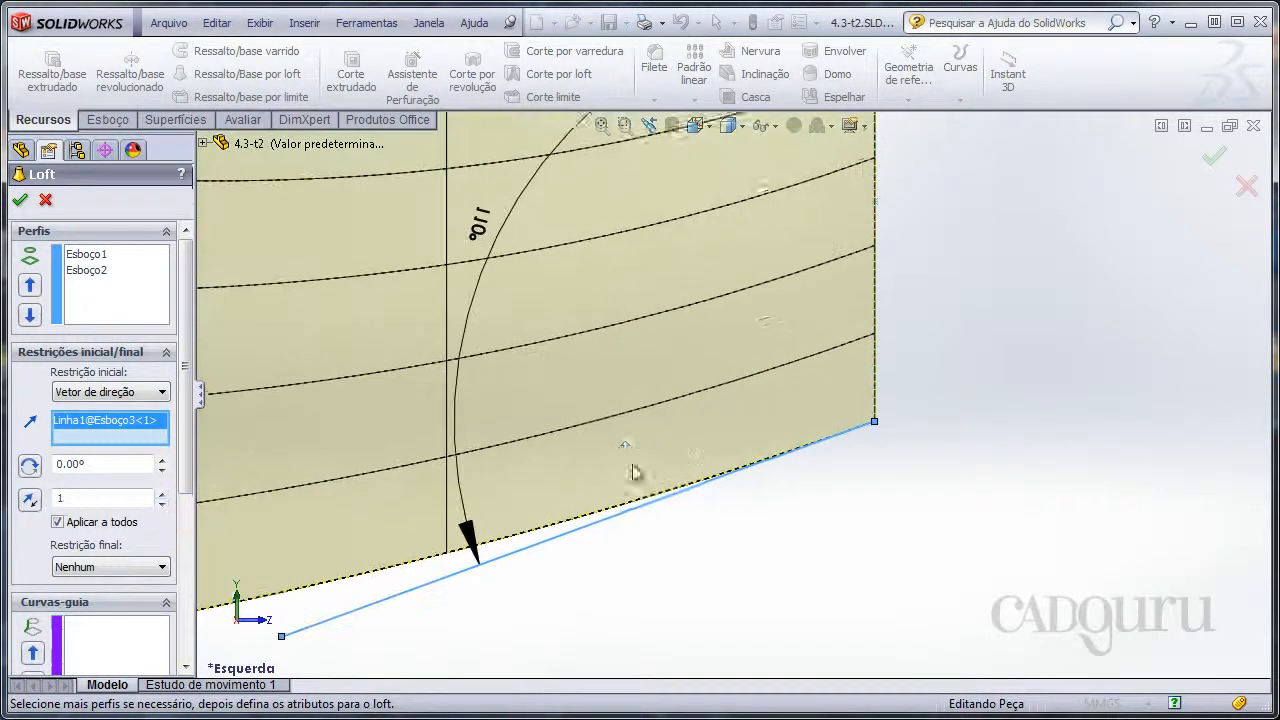
pyautogui.scroll(-1, 700, 465)
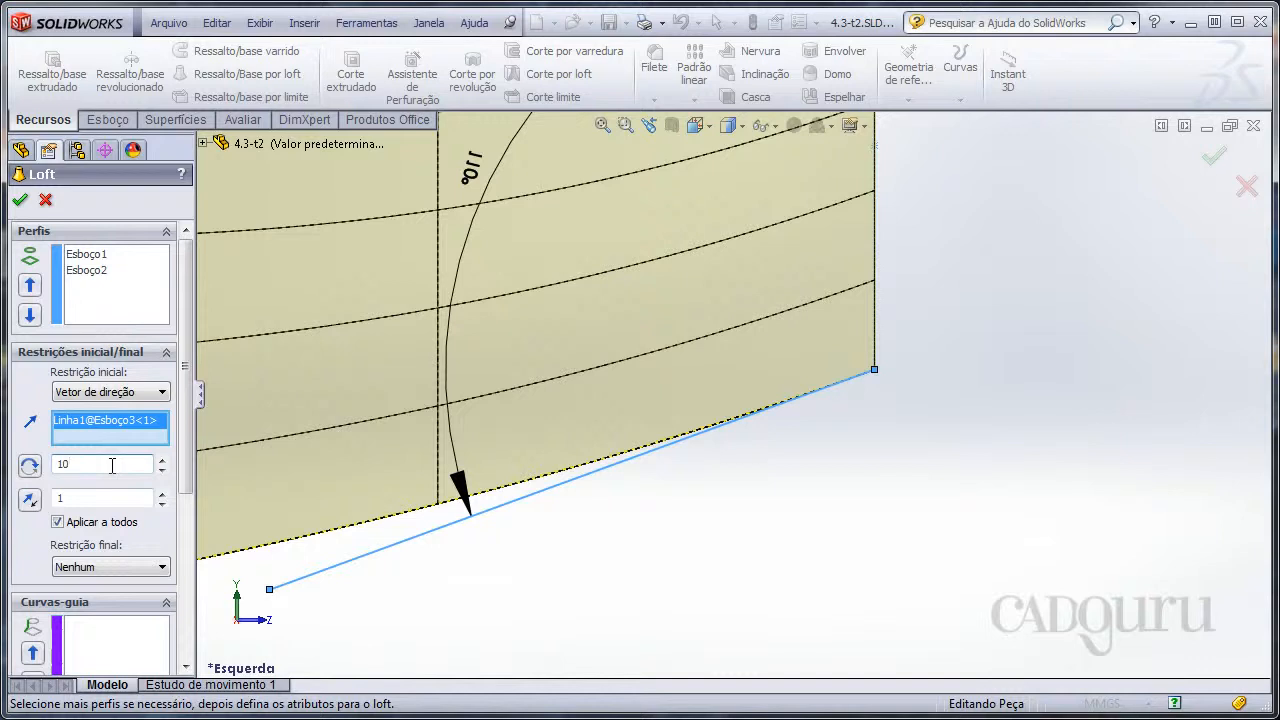
pyautogui.press('Return')
pyautogui.keyDown('shift'); pyautogui.moveTo(1120, 397); pyautogui.dragTo(1100, 362, button='middle'); pyautogui.keyUp('shift')
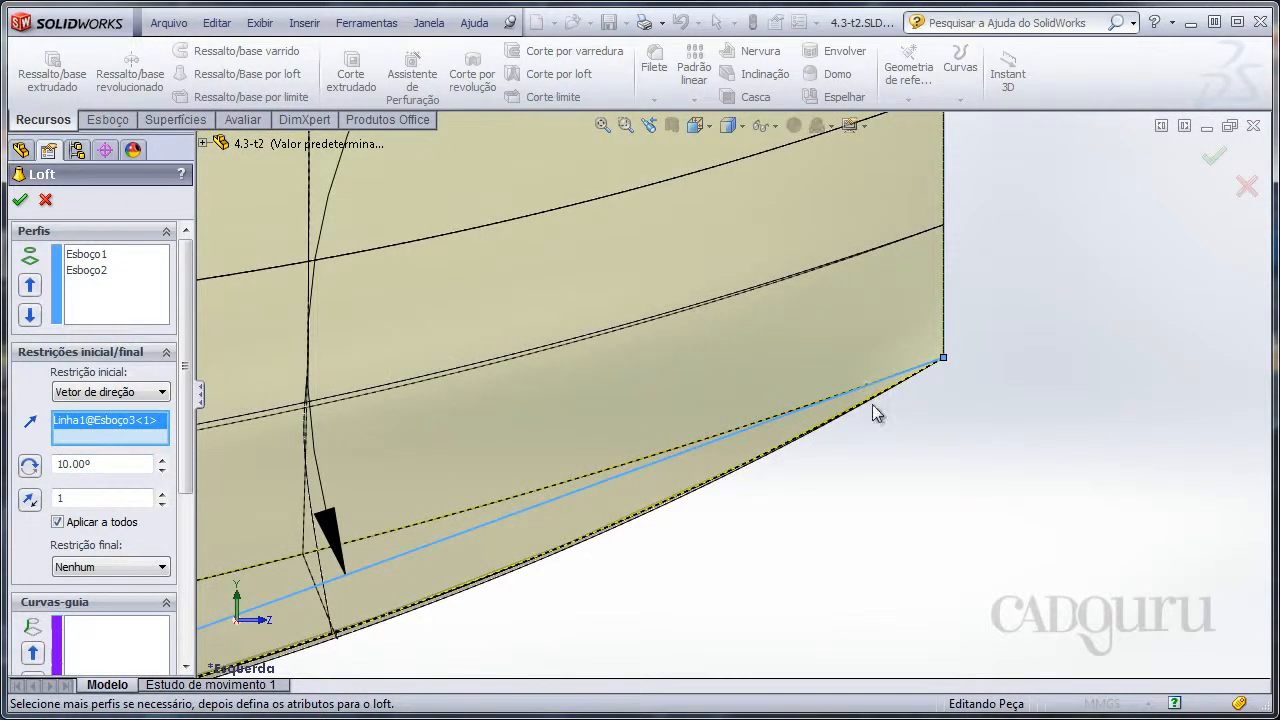
# Step: Set the loft's end constraint to Vetor de direção, using the angled Esboço3 line at the large rectangle as the direction
pyautogui.keyDown('shift'); pyautogui.moveTo(903, 380); pyautogui.dragTo(364, 436, button='middle'); pyautogui.keyUp('shift')
pyautogui.keyDown('ctrl'); pyautogui.moveTo(364, 436); pyautogui.dragTo(831, 534, button='middle'); pyautogui.keyUp('ctrl')
pyautogui.keyDown('ctrl'); pyautogui.moveTo(527, 417); pyautogui.dragTo(580, 623, button='middle'); pyautogui.keyUp('ctrl')
pyautogui.keyDown('shift'); pyautogui.moveTo(580, 623); pyautogui.dragTo(594, 503, button='middle'); pyautogui.keyUp('shift')
pyautogui.keyDown('ctrl'); pyautogui.moveTo(398, 532); pyautogui.dragTo(389, 476, button='middle'); pyautogui.keyUp('ctrl')
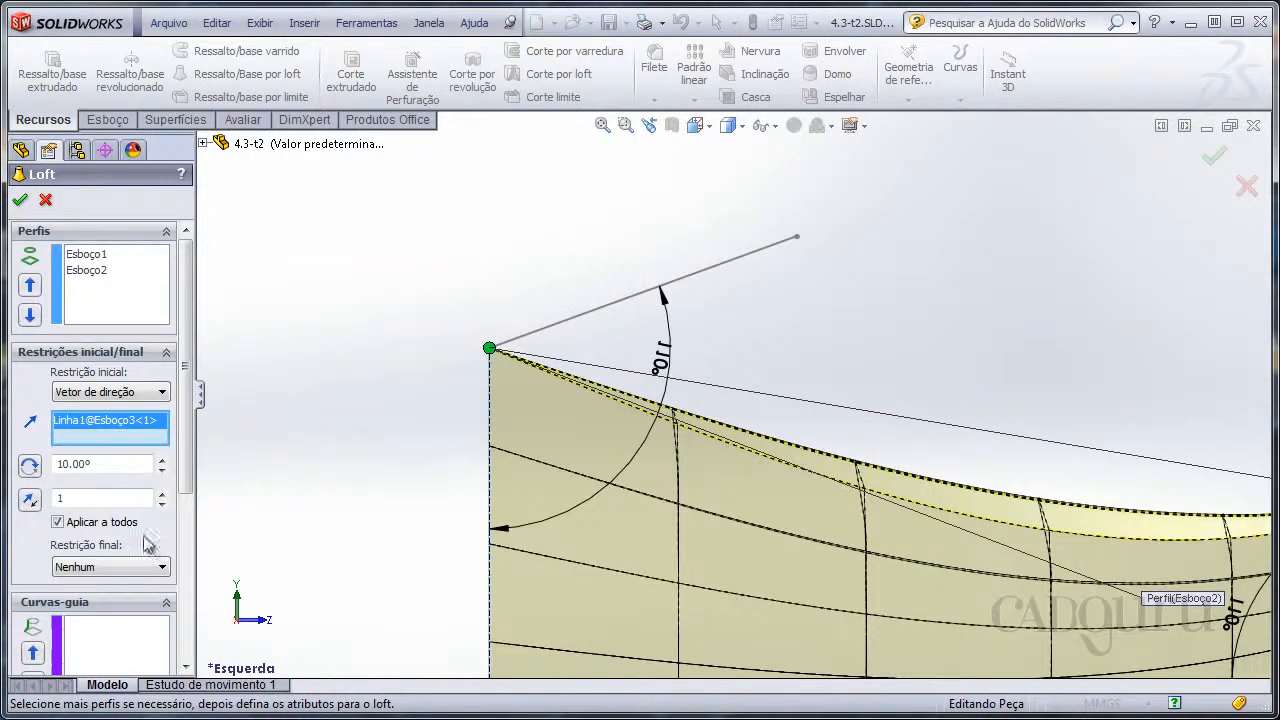
pyautogui.click(131, 567)
pyautogui.click(145, 596)
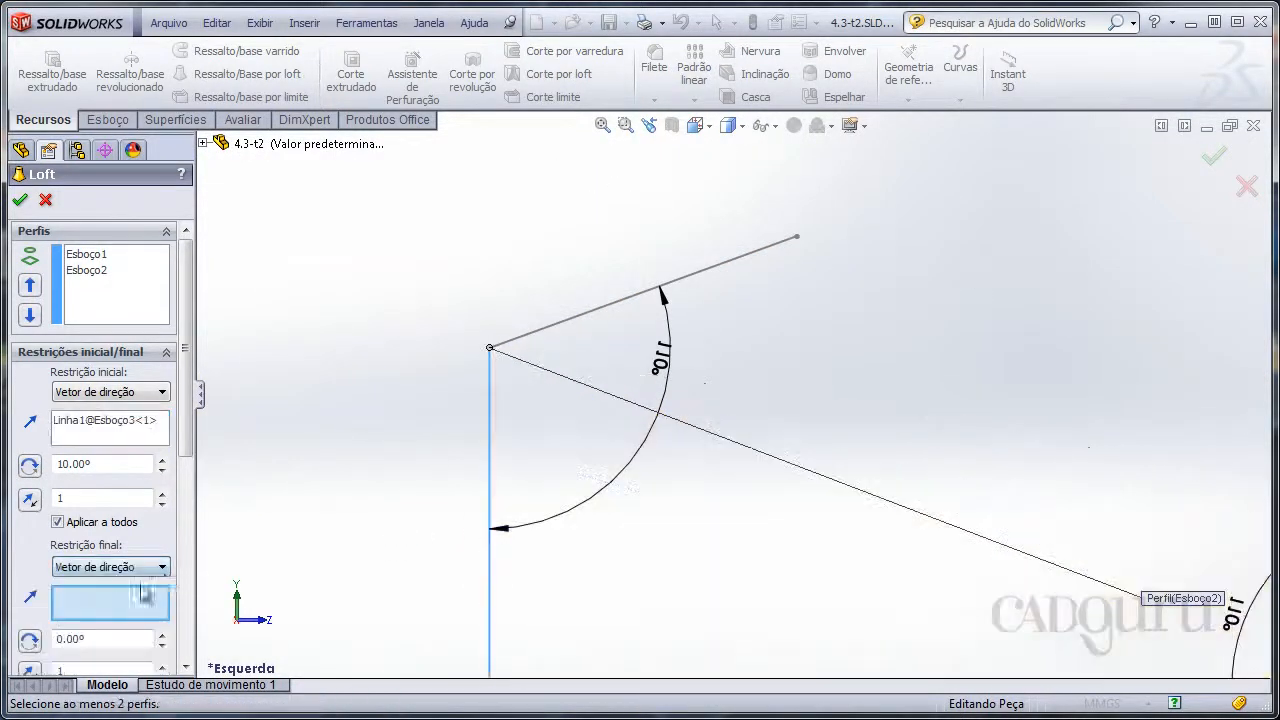
pyautogui.click(560, 337)
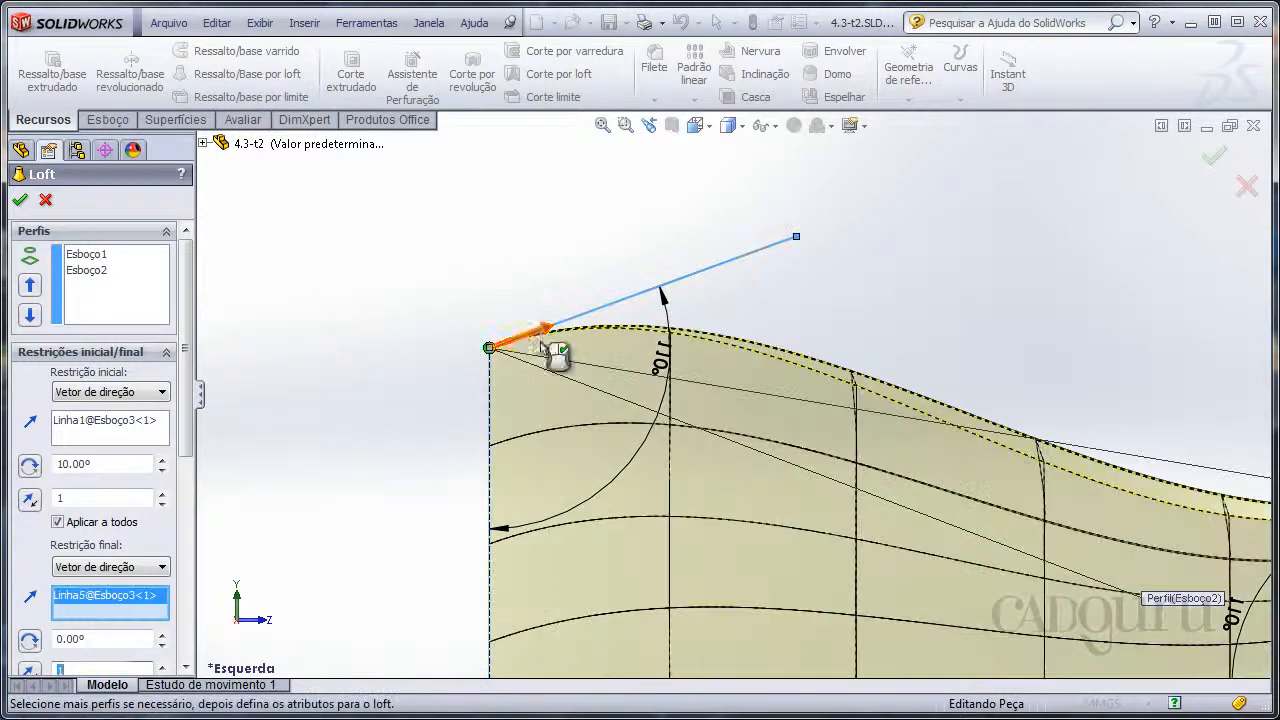
# Step: Review the preview of the loft constrained at both ends, accept the feature, and inspect the resulting solid
pyautogui.scroll(2, 594, 277)
pyautogui.moveTo(594, 277)
pyautogui.keyDown('ctrl'); pyautogui.mouseDown(button='middle')
pyautogui.moveTo(525, 221)
pyautogui.moveTo(500, 229)
pyautogui.mouseUp(button='middle'); pyautogui.keyUp('ctrl')
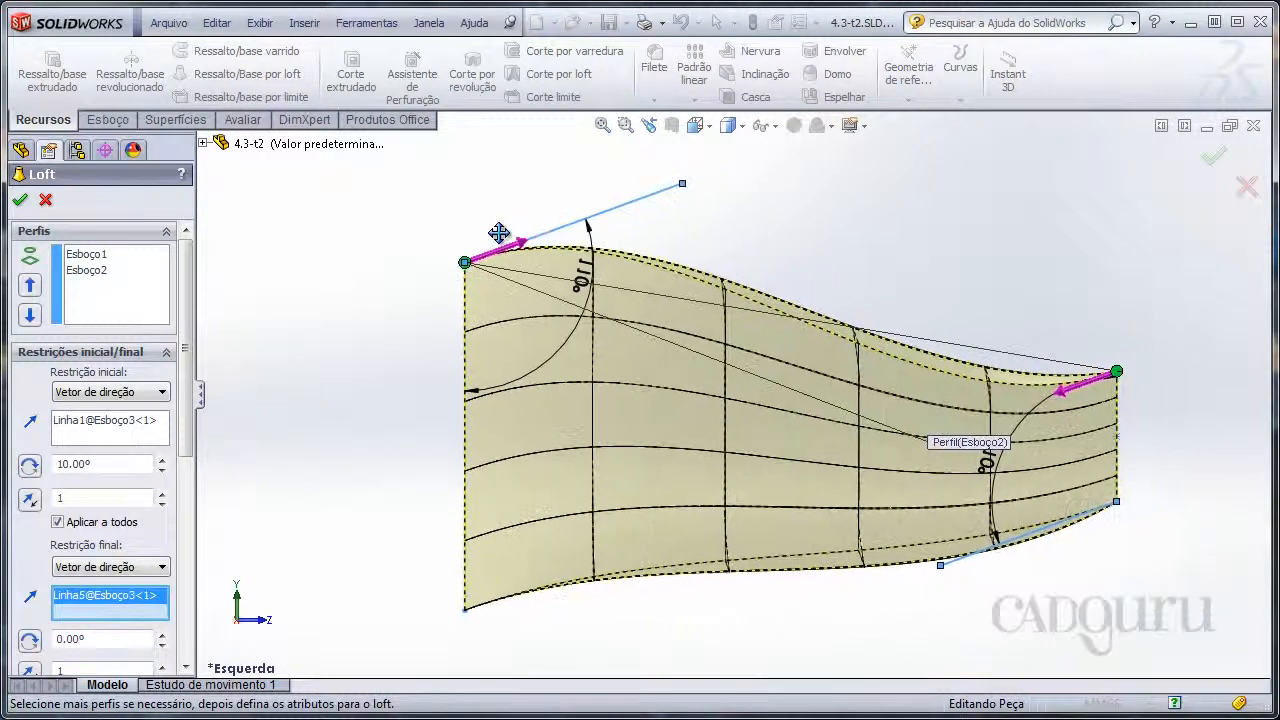
pyautogui.moveTo(368, 311); pyautogui.dragTo(395, 350, button='middle')
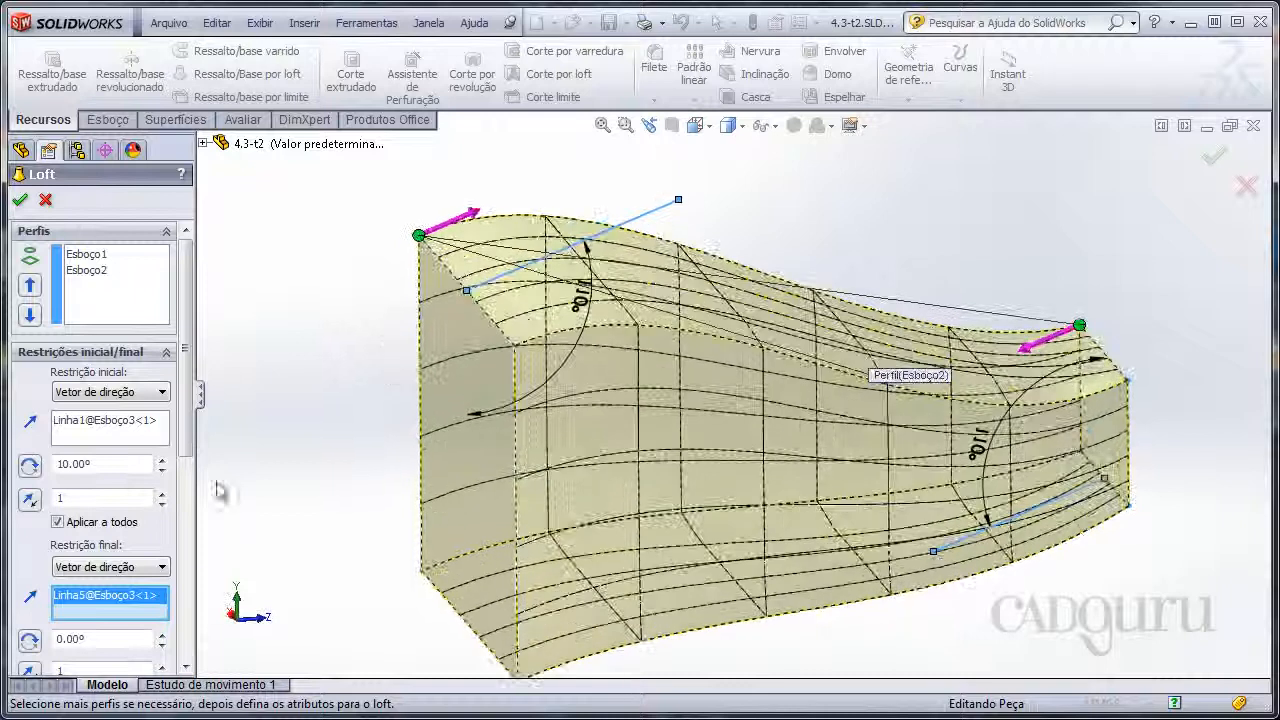
pyautogui.moveTo(186, 423); pyautogui.dragTo(180, 474)
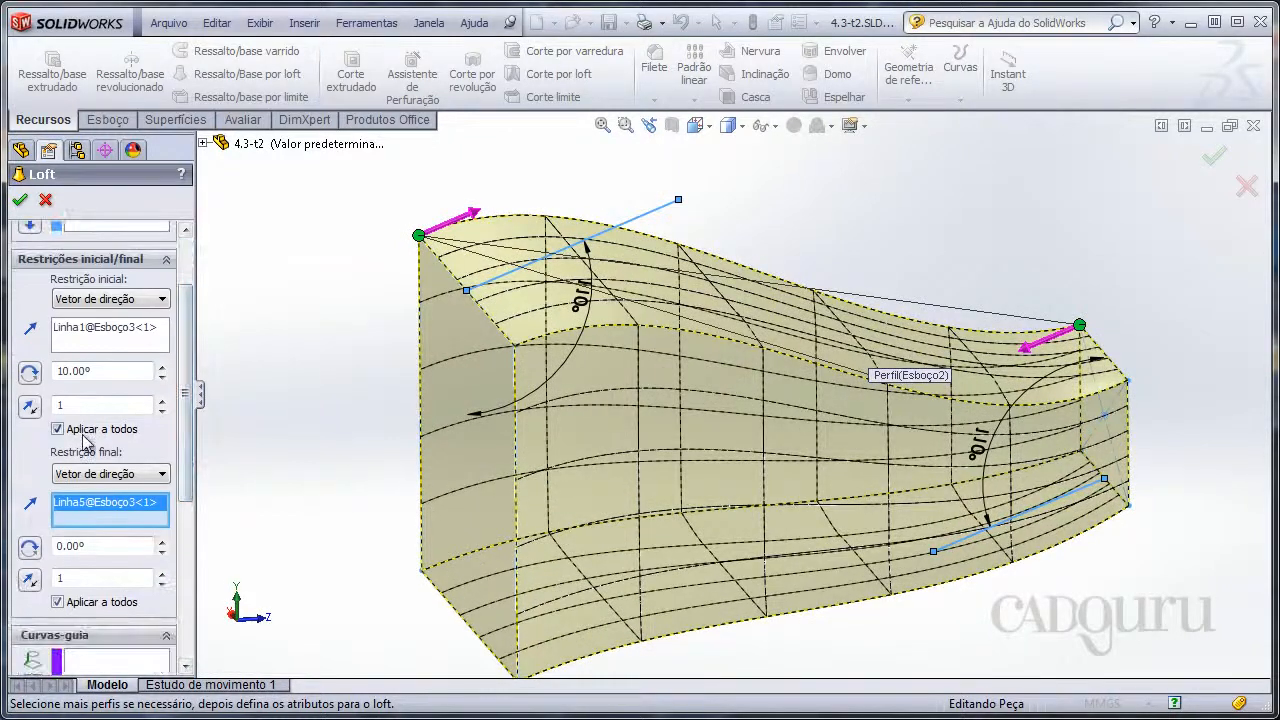
pyautogui.scroll(2, 368, 356)
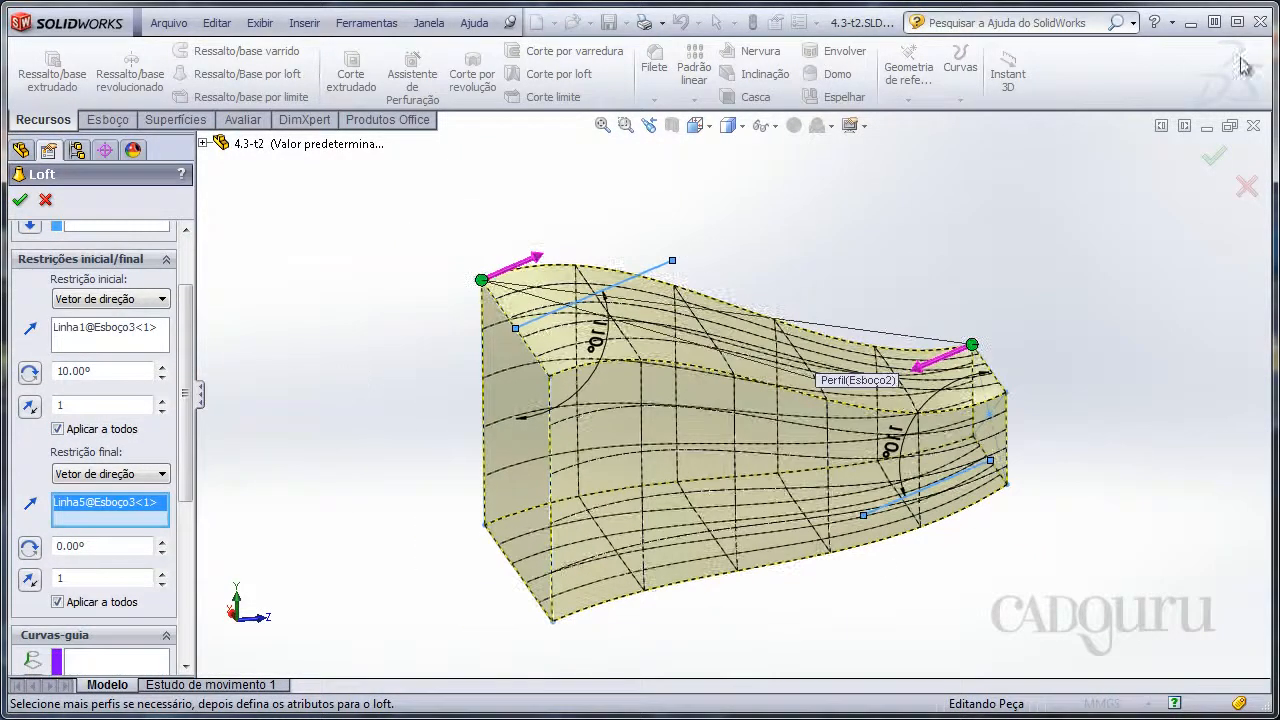
pyautogui.click(1214, 155)
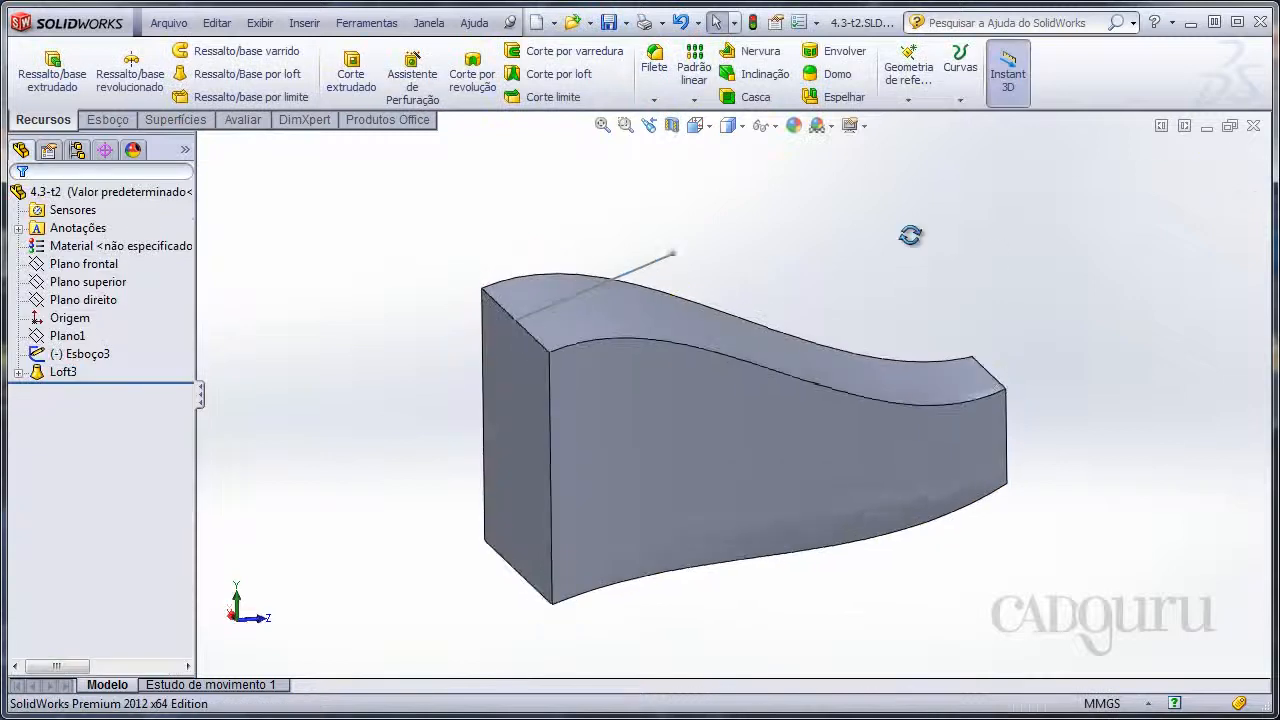
pyautogui.moveTo(908, 231)
pyautogui.mouseDown(button='middle')
pyautogui.moveTo(843, 246)
pyautogui.moveTo(919, 225)
pyautogui.moveTo(911, 271)
pyautogui.moveTo(931, 257)
pyautogui.mouseUp(button='middle')
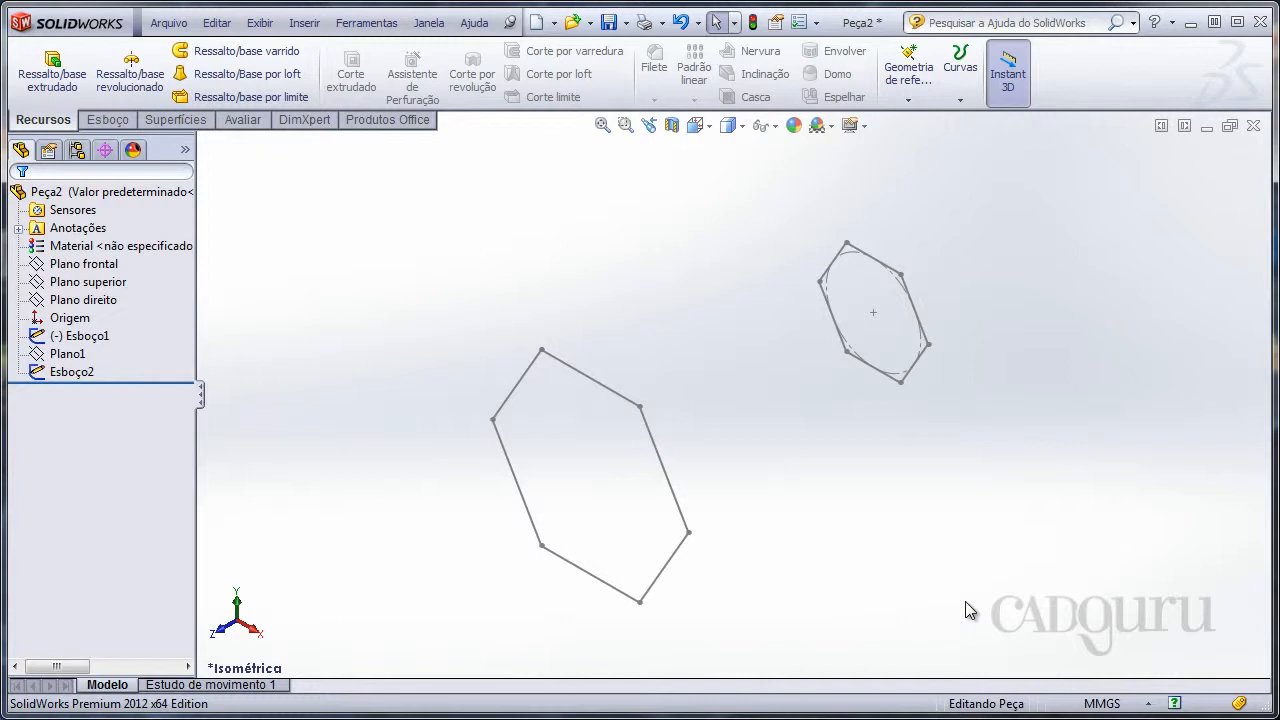
# Step: Start a loft in Peça2 using the small hexagon Esboço1 and the large hexagon Esboço2 as profiles
pyautogui.moveTo(620, 481)
pyautogui.mouseDown(button='middle')
pyautogui.moveTo(757, 340)
pyautogui.moveTo(897, 449)
pyautogui.moveTo(886, 431)
pyautogui.moveTo(859, 476)
pyautogui.moveTo(789, 434)
pyautogui.moveTo(820, 489)
pyautogui.moveTo(771, 491)
pyautogui.mouseUp(button='middle')
pyautogui.moveTo(579, 351); pyautogui.dragTo(820, 446, button='middle')
pyautogui.click(228, 78)
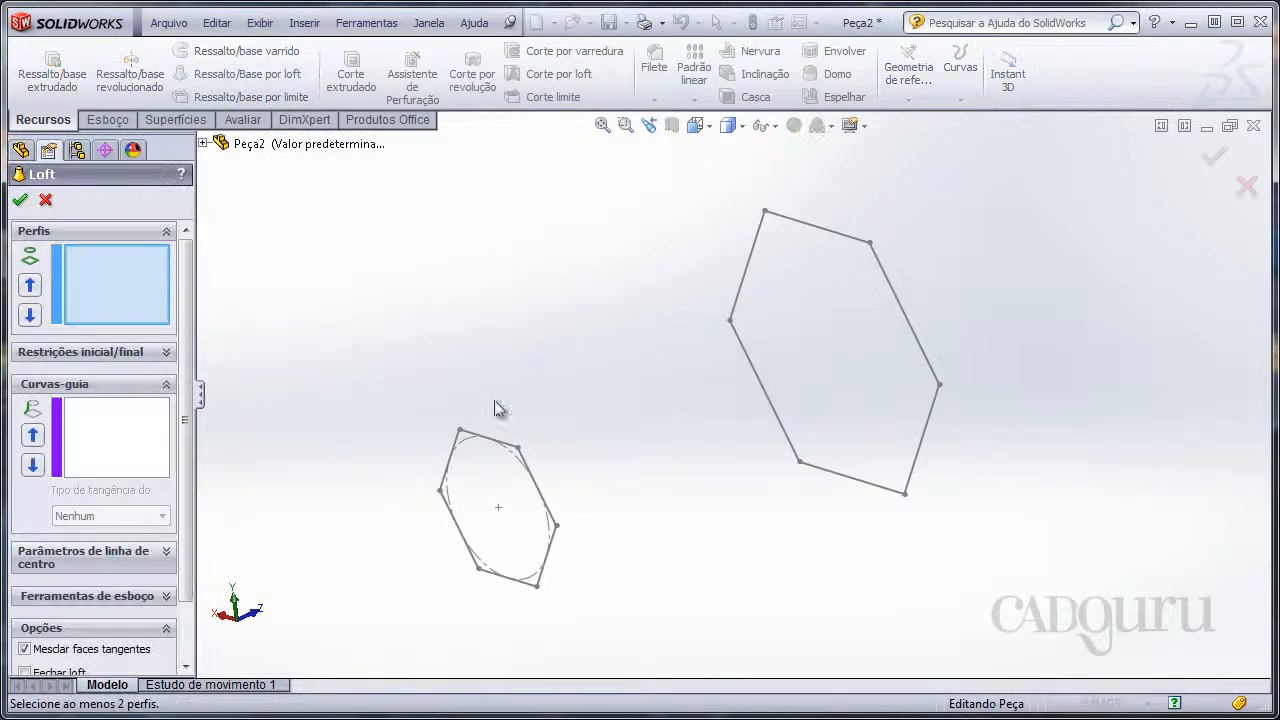
pyautogui.click(528, 466)
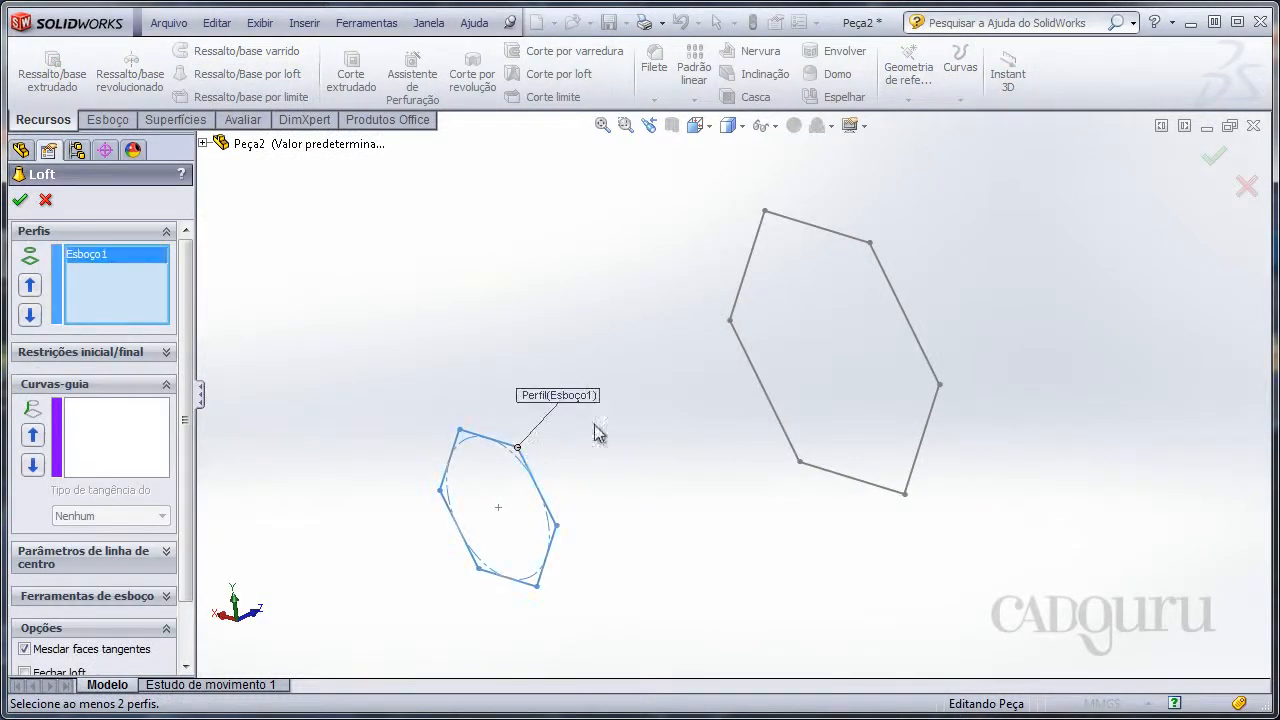
pyautogui.click(876, 258)
pyautogui.moveTo(674, 394); pyautogui.dragTo(620, 305, button='middle')
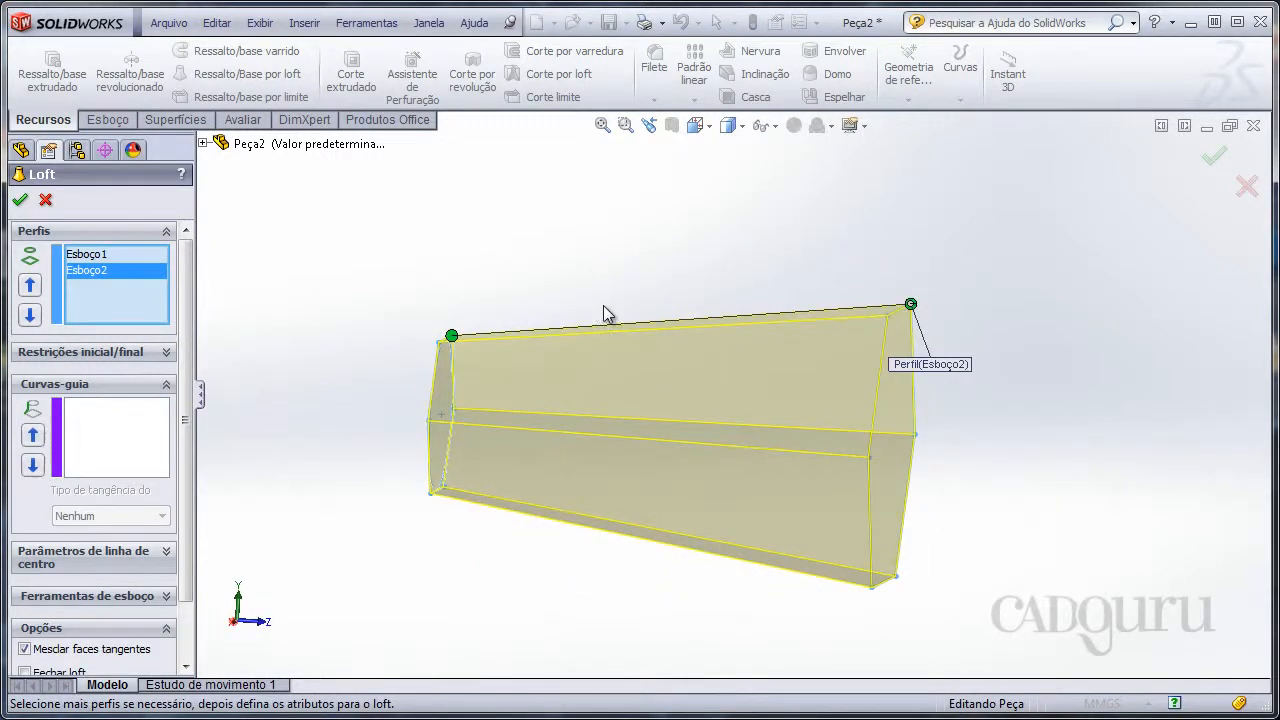
# Step: Set the start constraint of the hexagonal loft to Normal ao perfil
pyautogui.hotkey('ctrl', '4')
pyautogui.click(97, 352)
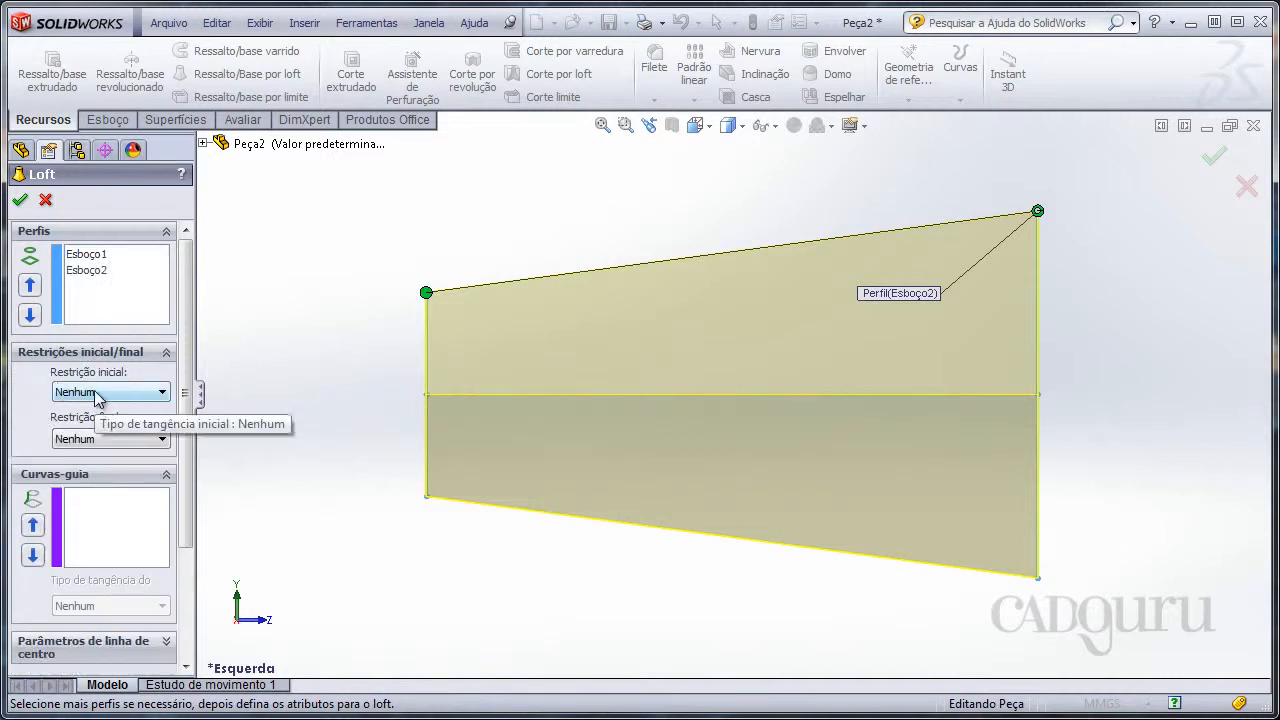
pyautogui.click(97, 396)
pyautogui.click(95, 436)
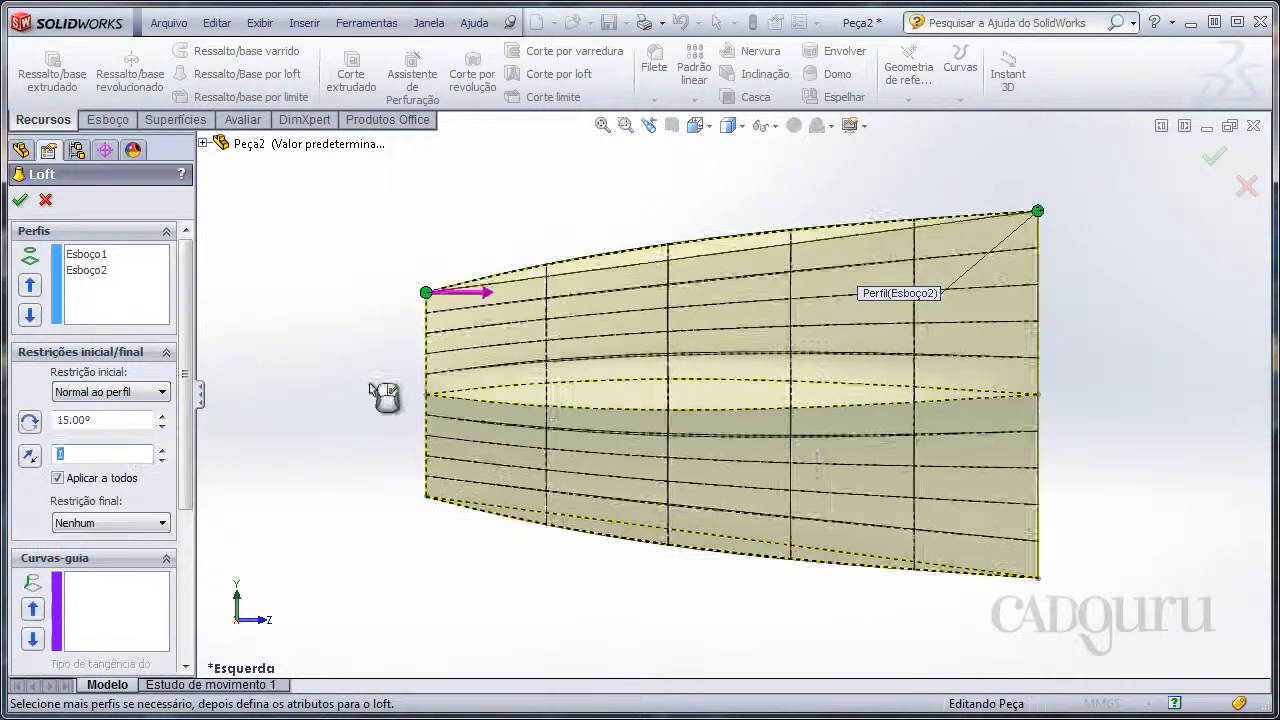
# Step: Set the start constraint's draft angle to 0° and inspect the loft edge where it leaves the small hexagon
pyautogui.scroll(-5, 389, 394)
pyautogui.doubleClick(112, 420)
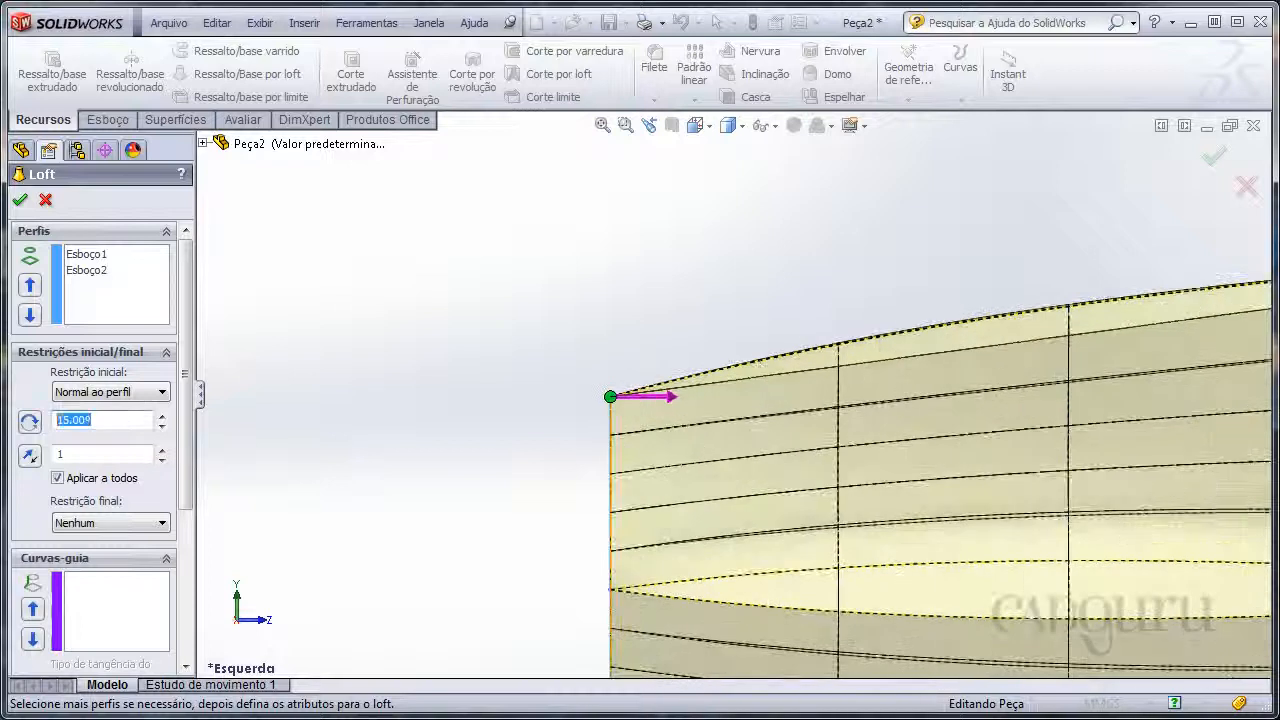
pyautogui.press('Return')
pyautogui.keyDown('shift'); pyautogui.moveTo(532, 484); pyautogui.dragTo(378, 373, button='middle'); pyautogui.keyUp('shift')
pyautogui.keyDown('ctrl'); pyautogui.moveTo(378, 373); pyautogui.dragTo(535, 450, button='middle'); pyautogui.keyUp('ctrl')
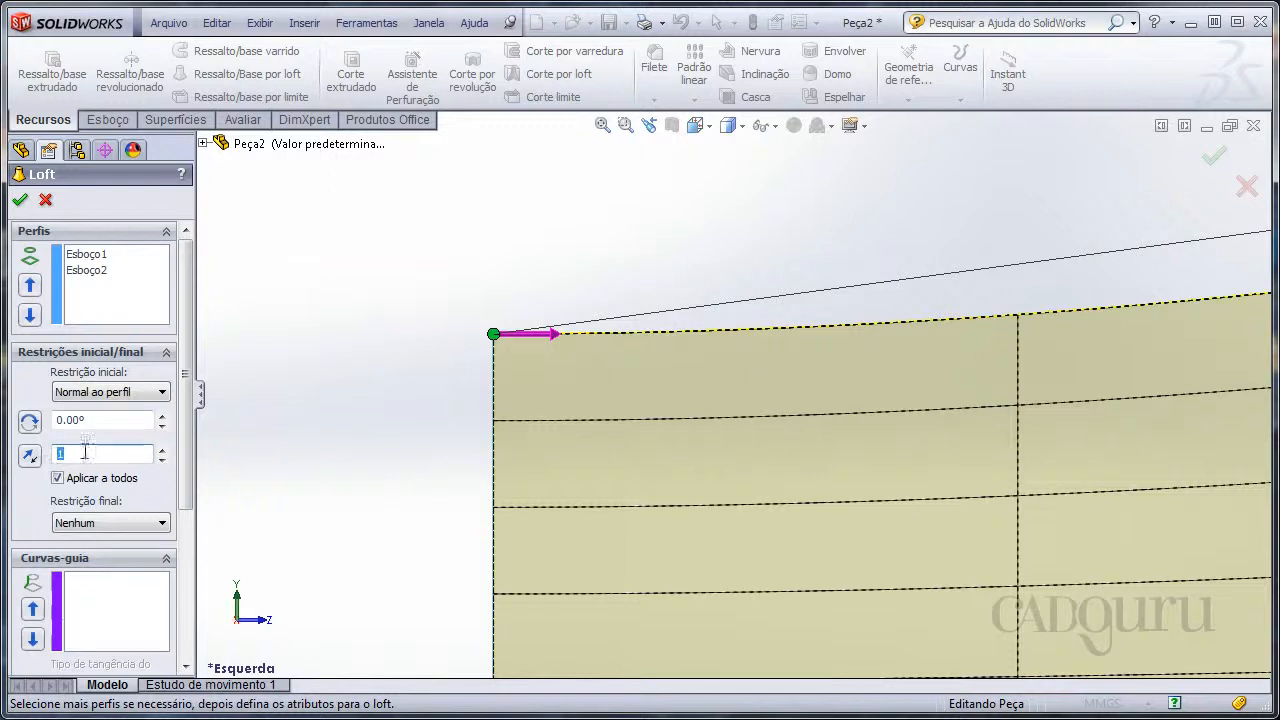
# Step: Set the start constraint's tangent length to 2 and examine how far the loft stays normal to the small hexagon
pyautogui.click(162, 447)
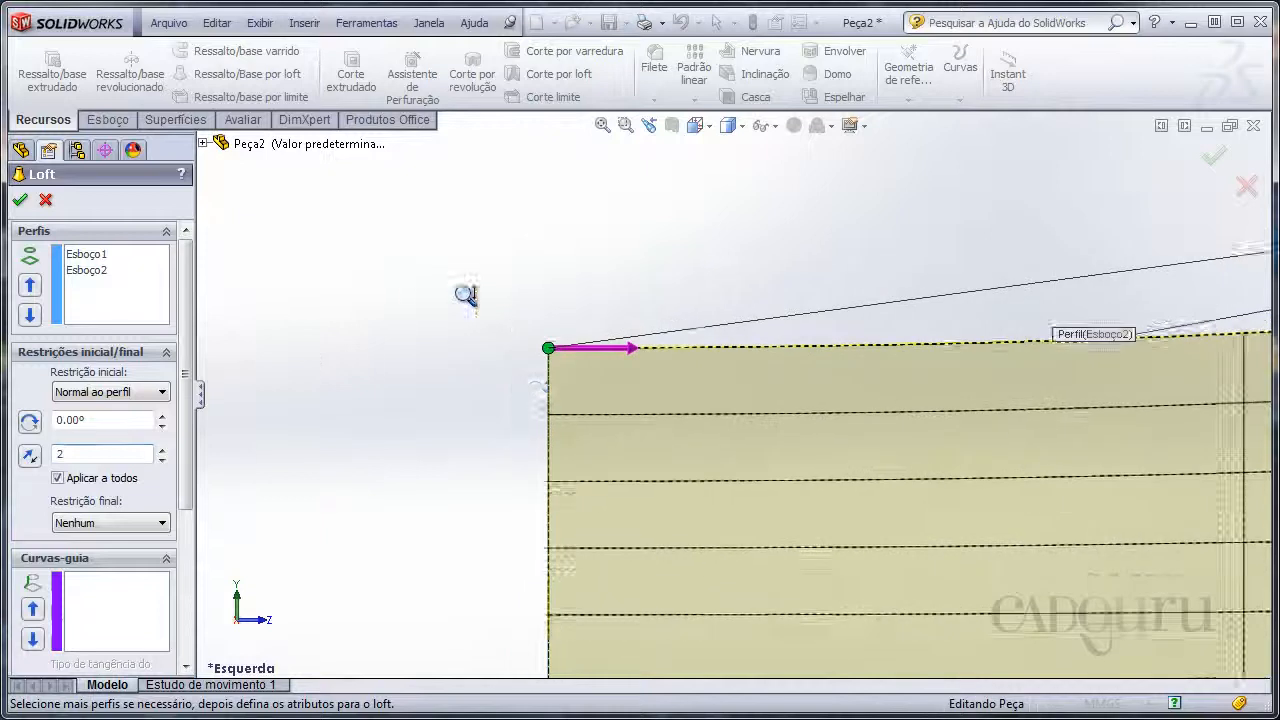
pyautogui.scroll(3, 591, 471)
pyautogui.scroll(-3, 586, 434)
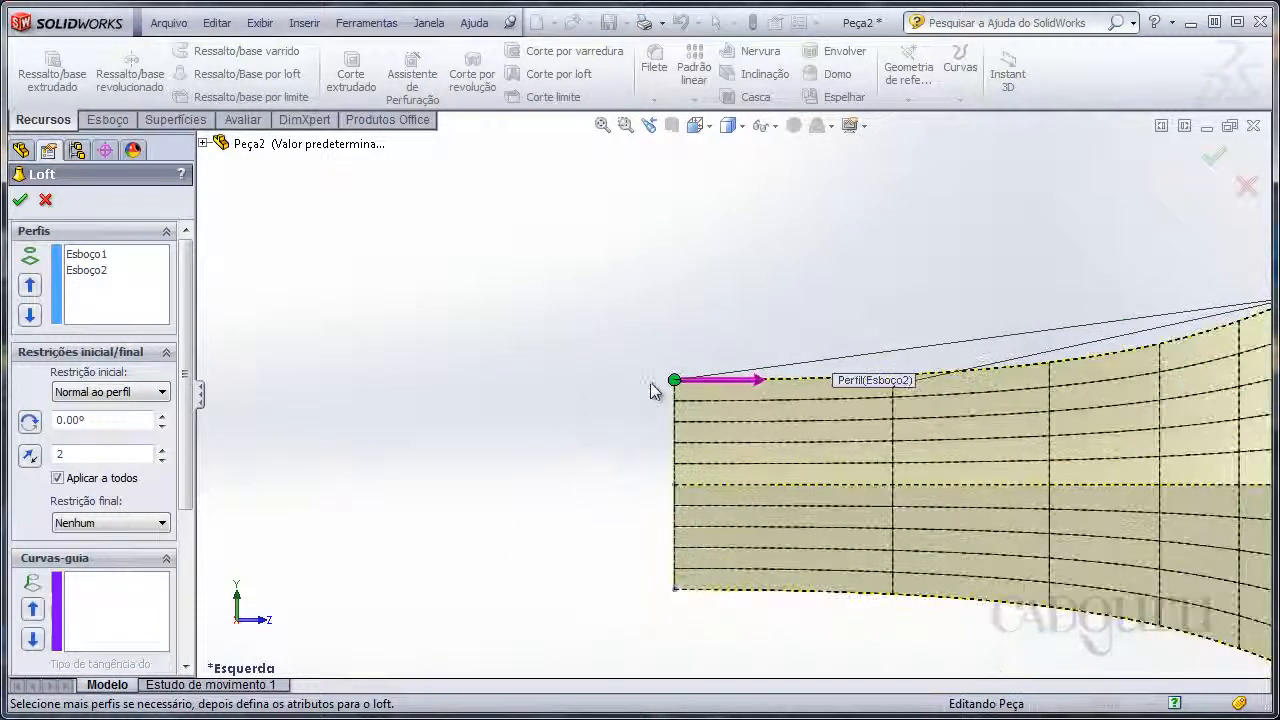
pyautogui.keyDown('ctrl'); pyautogui.moveTo(708, 387); pyautogui.dragTo(617, 383, button='middle'); pyautogui.keyUp('ctrl')
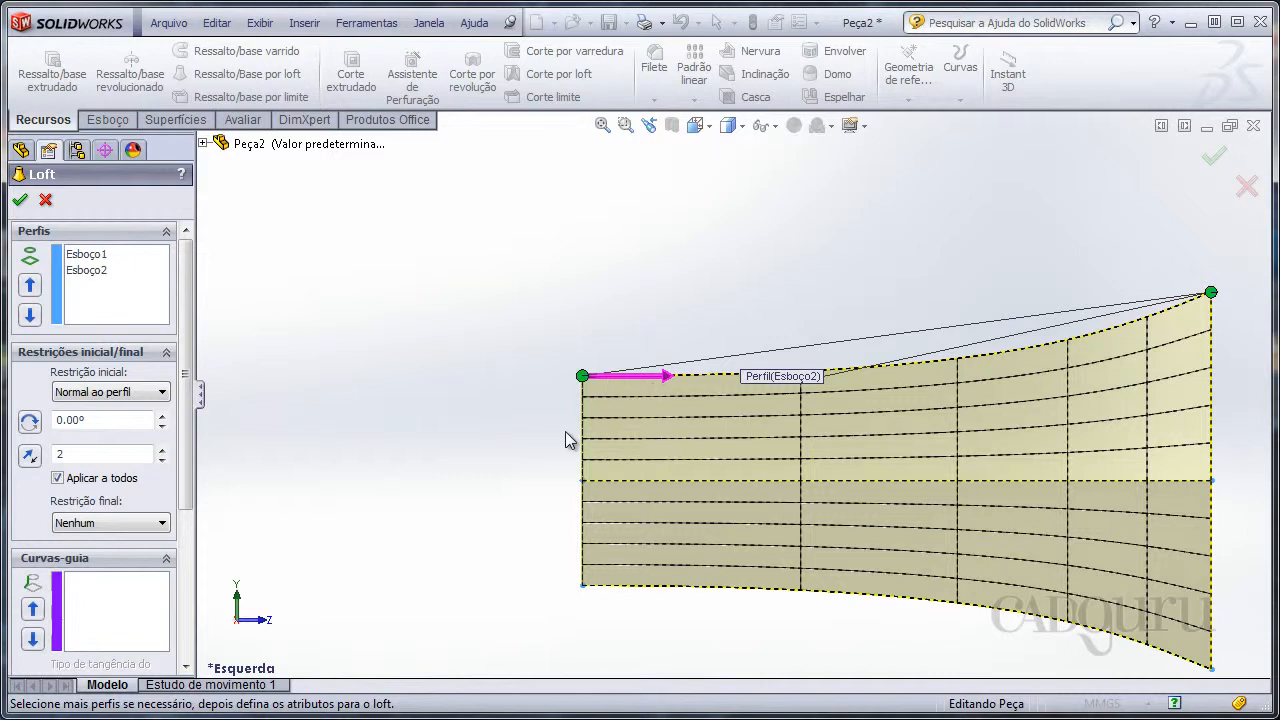
pyautogui.keyDown('shift'); pyautogui.moveTo(600, 431); pyautogui.dragTo(631, 390, button='middle'); pyautogui.keyUp('shift')
pyautogui.keyDown('ctrl'); pyautogui.moveTo(631, 390); pyautogui.dragTo(598, 395, button='middle'); pyautogui.keyUp('ctrl')
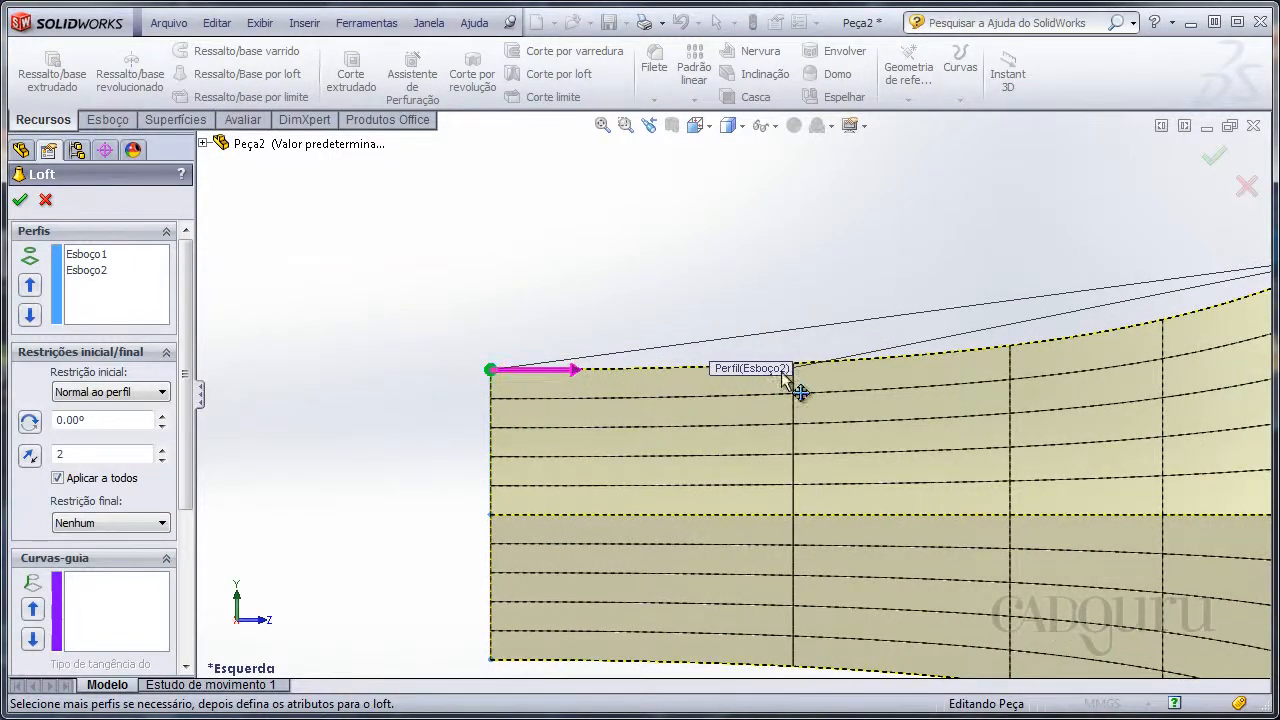
pyautogui.keyDown('shift'); pyautogui.moveTo(360, 512); pyautogui.dragTo(345, 488, button='middle'); pyautogui.keyUp('shift')
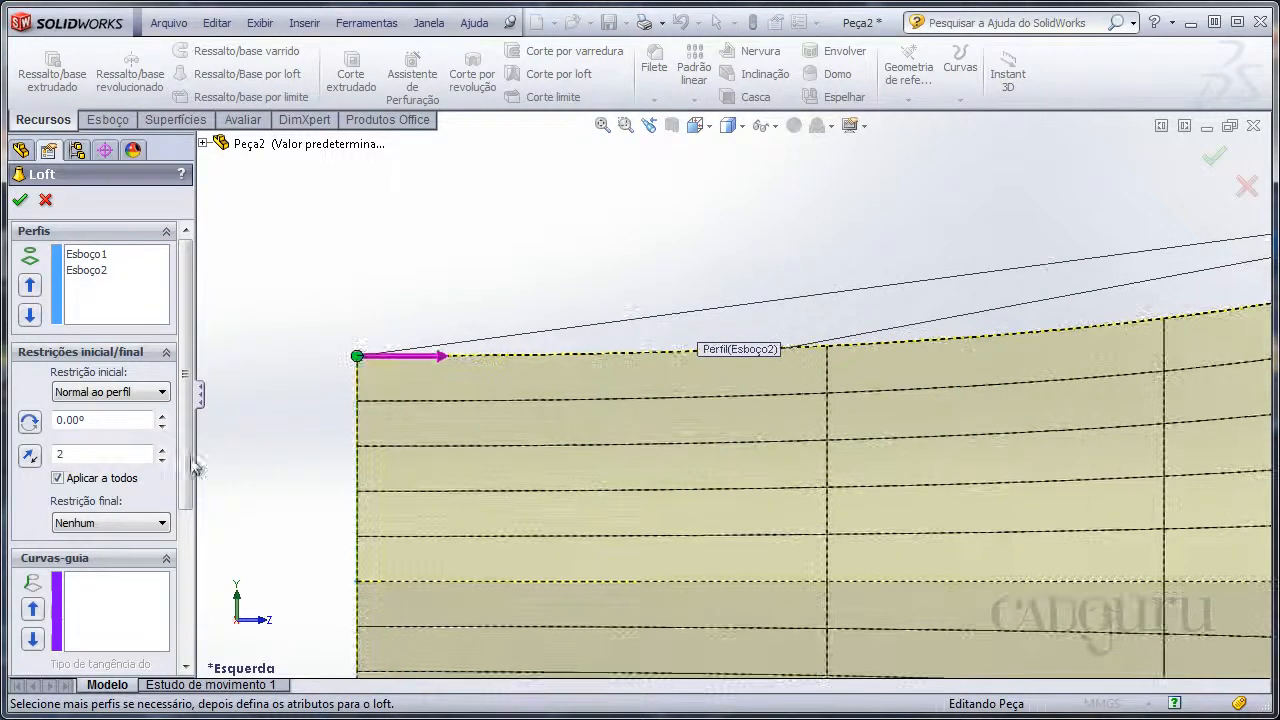
# Step: Set the start constraint's tangent length to 3 and compare the loft's curvature along its full length
pyautogui.moveTo(115, 451); pyautogui.dragTo(31, 455)
pyautogui.write('3')
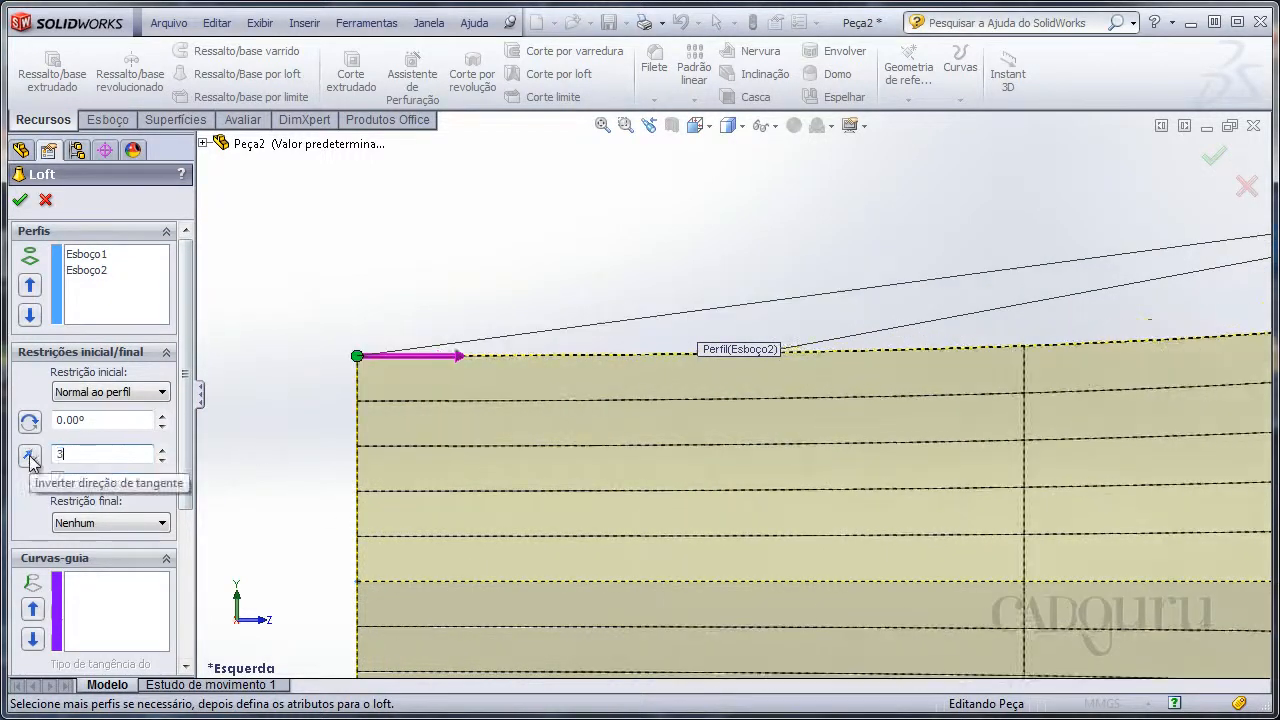
pyautogui.write('f')
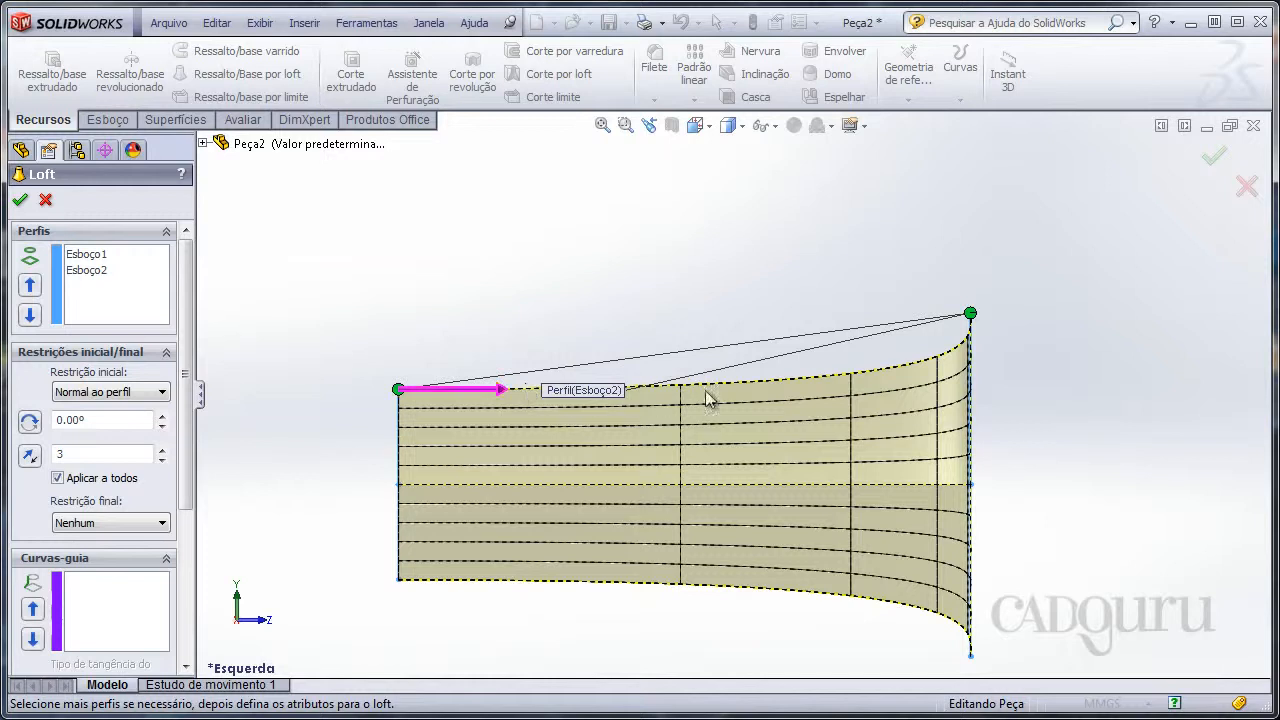
pyautogui.keyDown('shift'); pyautogui.moveTo(537, 494); pyautogui.dragTo(560, 436, button='middle'); pyautogui.keyUp('shift')
pyautogui.keyDown('ctrl'); pyautogui.moveTo(560, 436); pyautogui.dragTo(1039, 343, button='middle'); pyautogui.keyUp('ctrl')
# Step: Return the start constraint's tangent length to 2 and check the loft edge near the small hexagon
pyautogui.moveTo(100, 454); pyautogui.dragTo(14, 453)
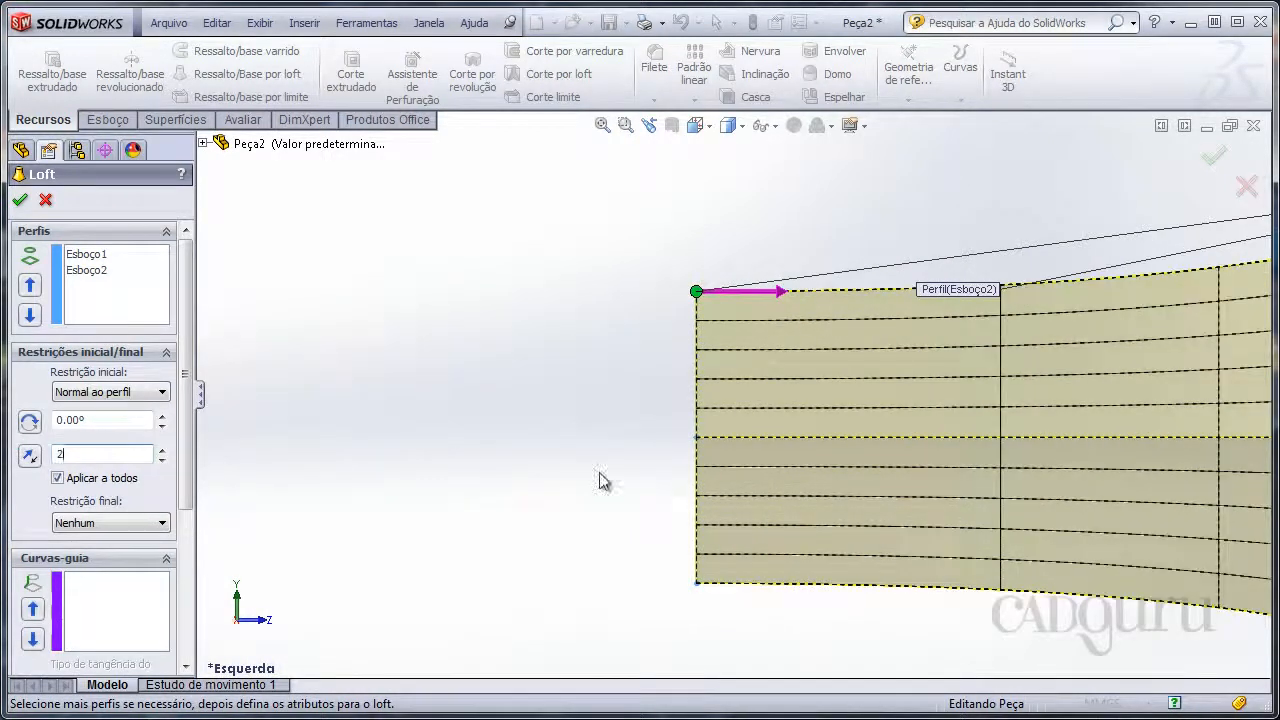
pyautogui.keyDown('shift'); pyautogui.moveTo(600, 480); pyautogui.dragTo(612, 398, button='middle'); pyautogui.keyUp('shift')
pyautogui.keyDown('ctrl'); pyautogui.moveTo(612, 398); pyautogui.dragTo(527, 622, button='middle'); pyautogui.keyUp('ctrl')
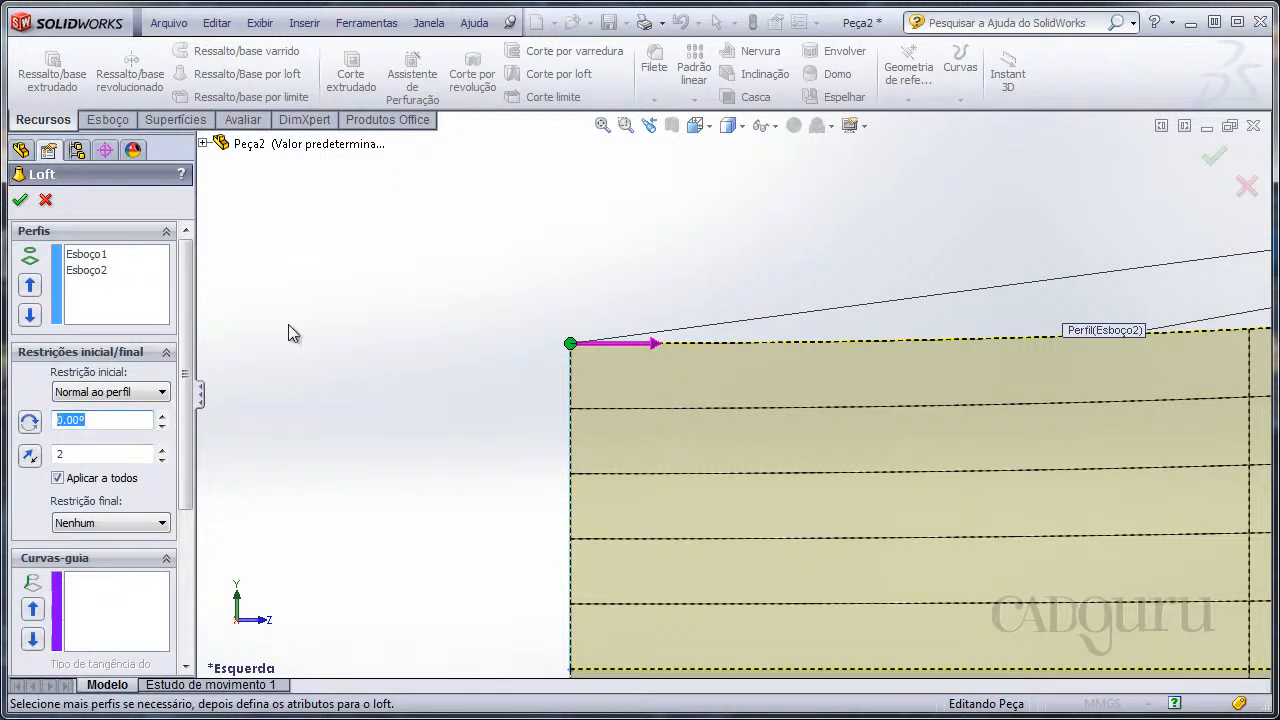
# Step: Set the start constraint's draft angle to 15° and its tangent length to 1
pyautogui.write('5')
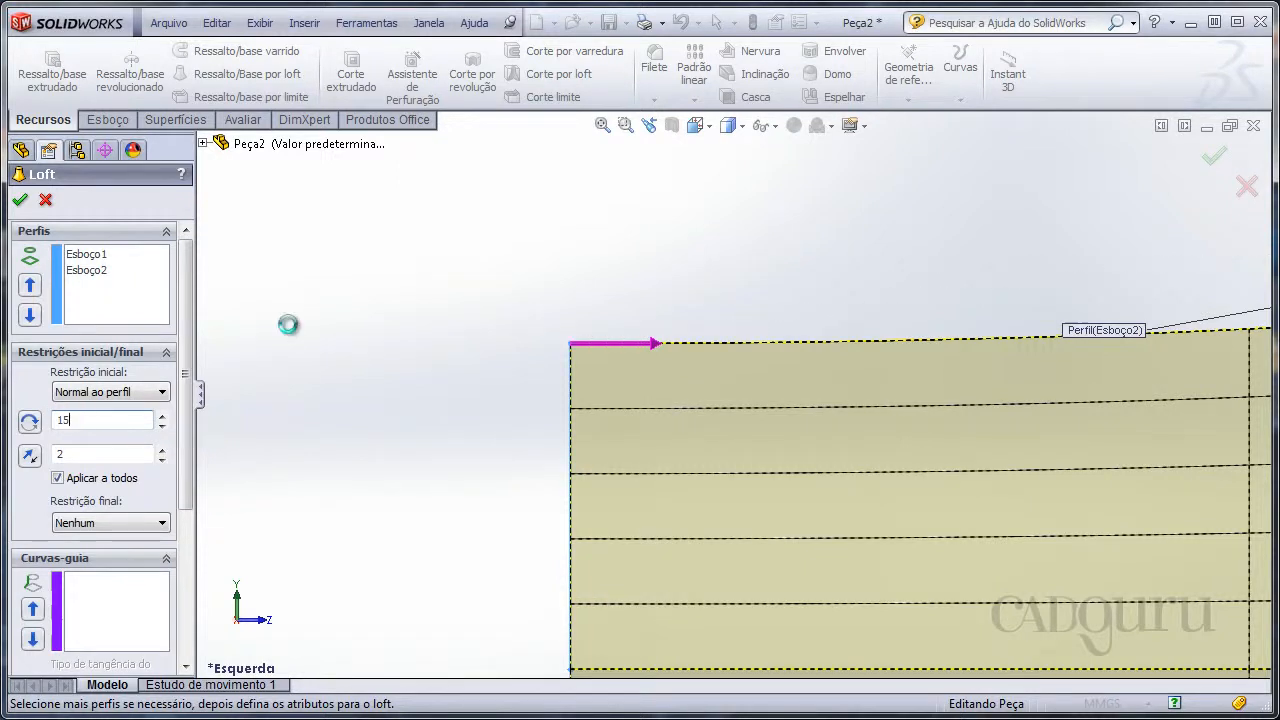
pyautogui.press('Return')
pyautogui.moveTo(288, 324); pyautogui.dragTo(520, 272, button='middle')
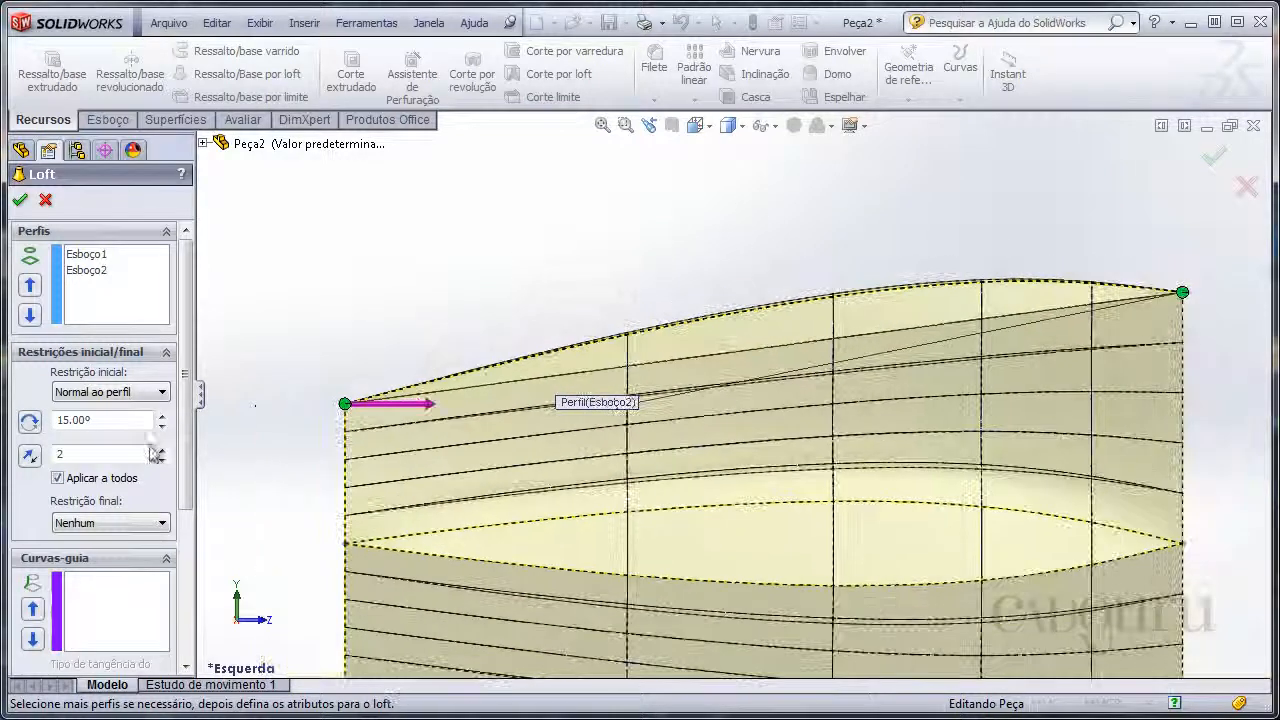
pyautogui.doubleClick(61, 454)
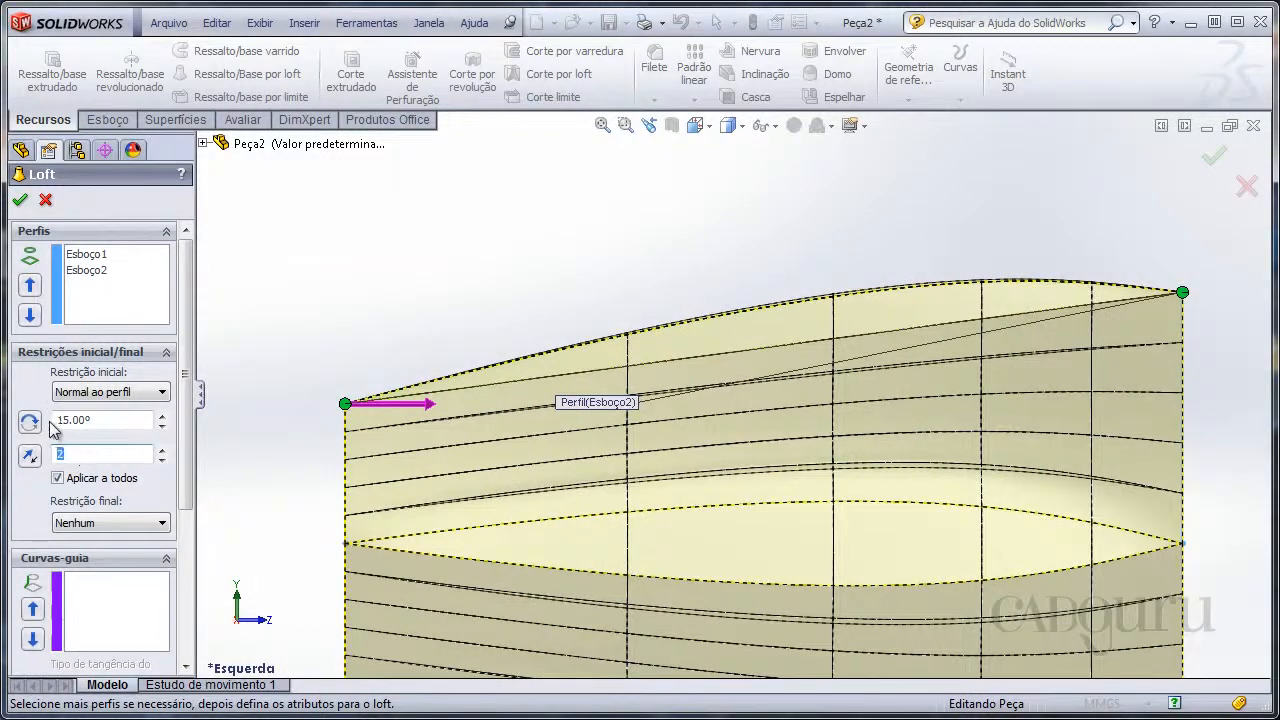
pyautogui.doubleClick(106, 420)
pyautogui.press('f')
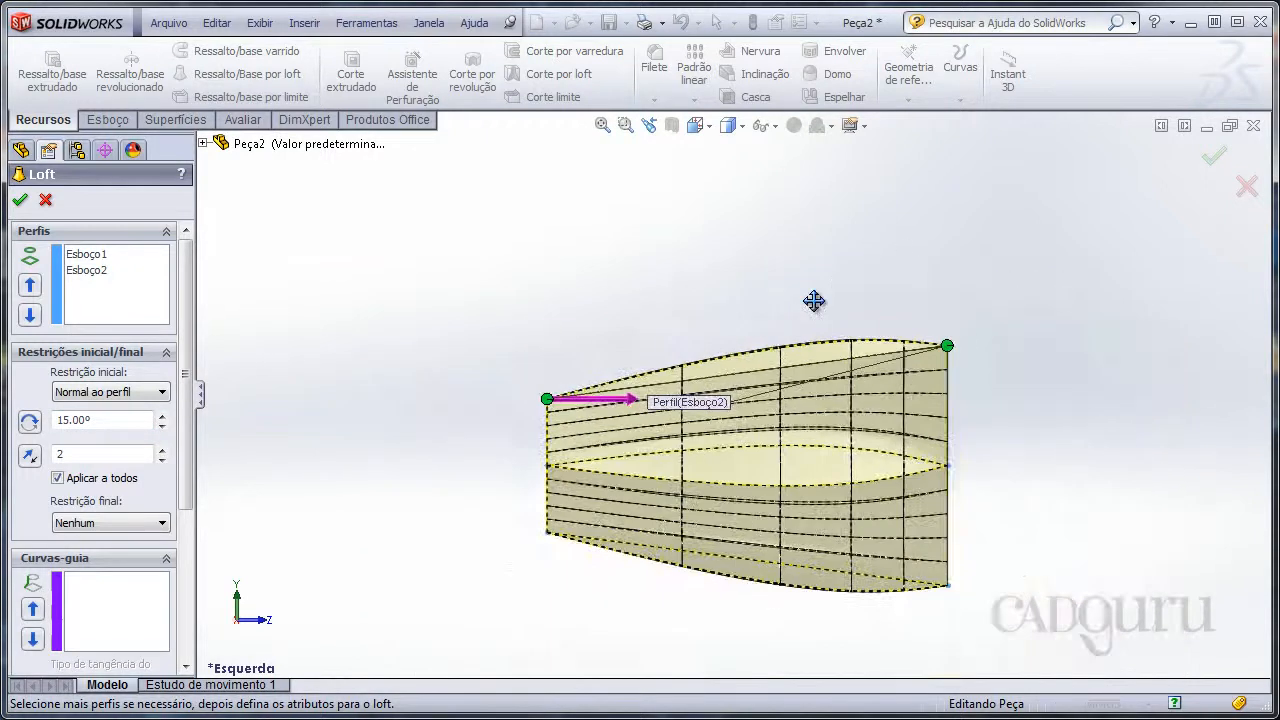
pyautogui.doubleClick(62, 454)
pyautogui.write('1')
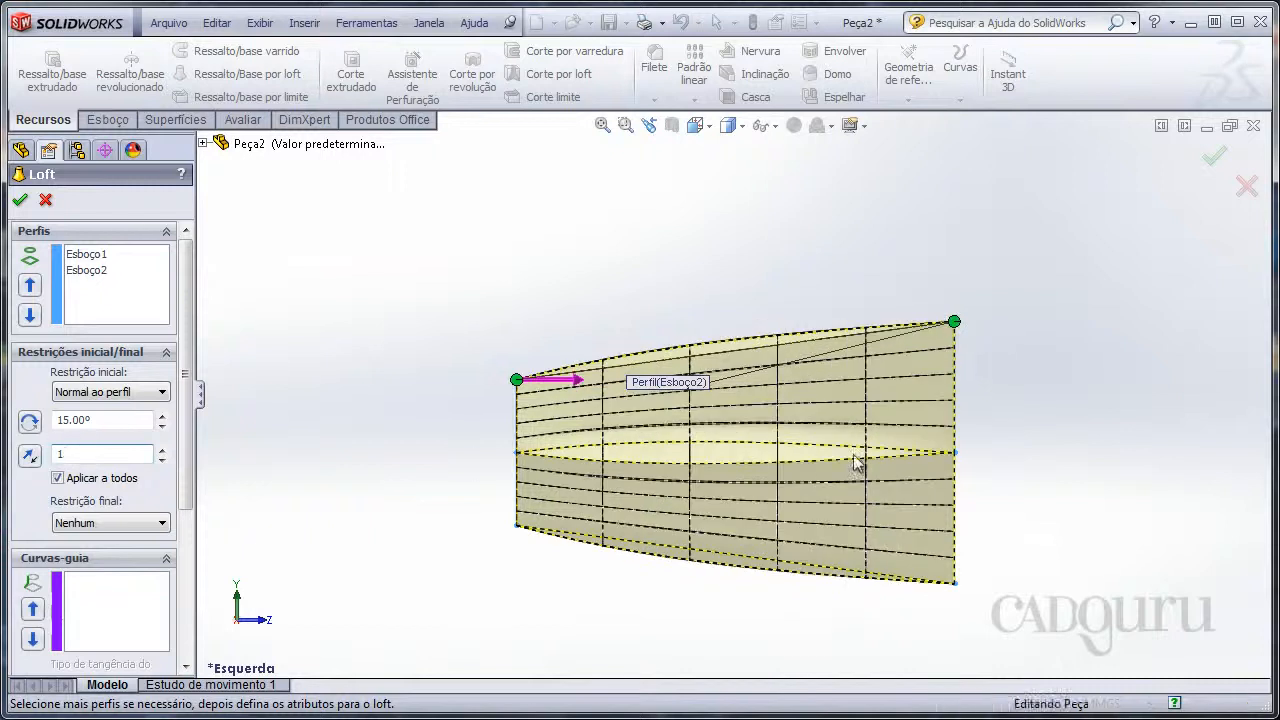
# Step: Set the hexagonal loft's end constraint to Normal ao perfil
pyautogui.click(129, 533)
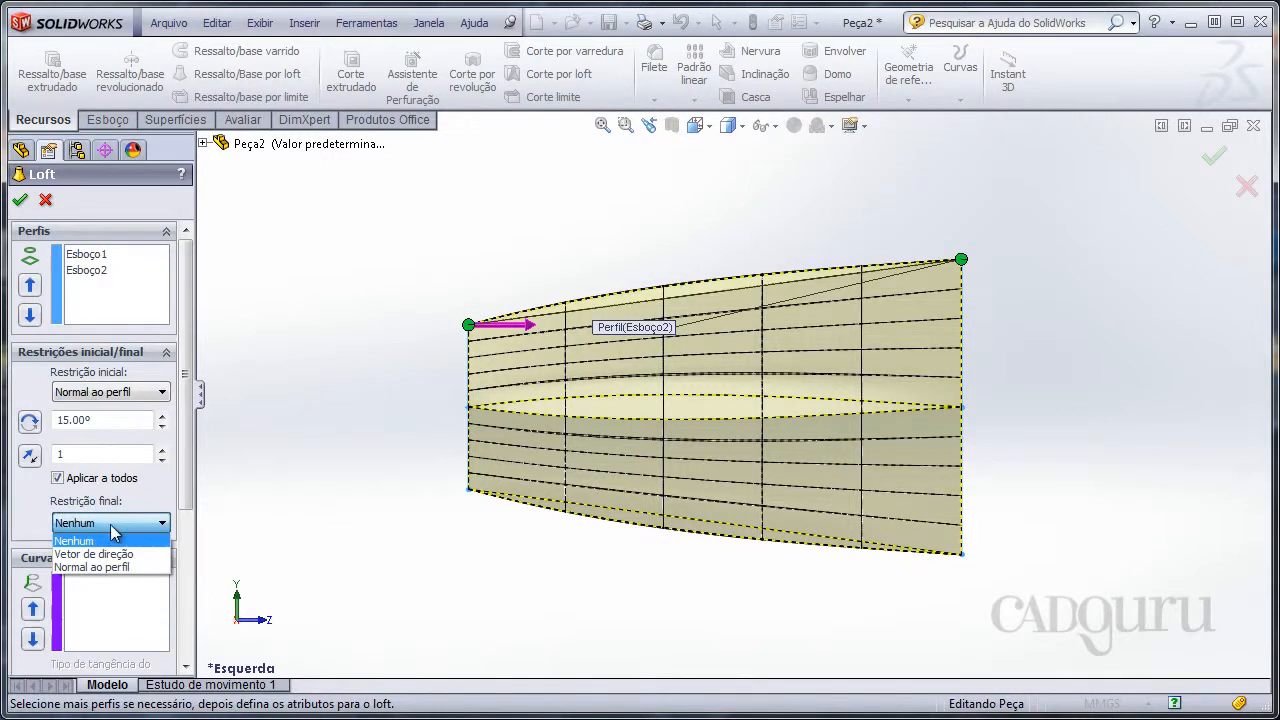
pyautogui.click(94, 554)
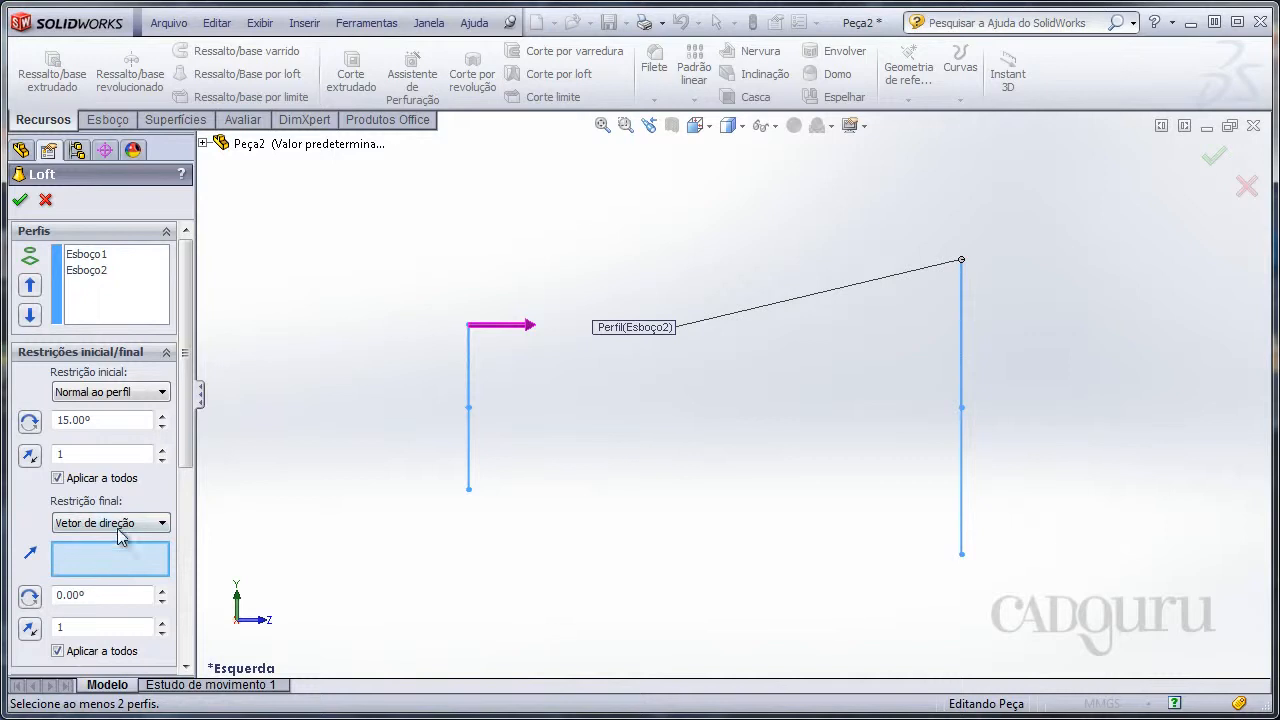
pyautogui.click(117, 530)
pyautogui.click(113, 567)
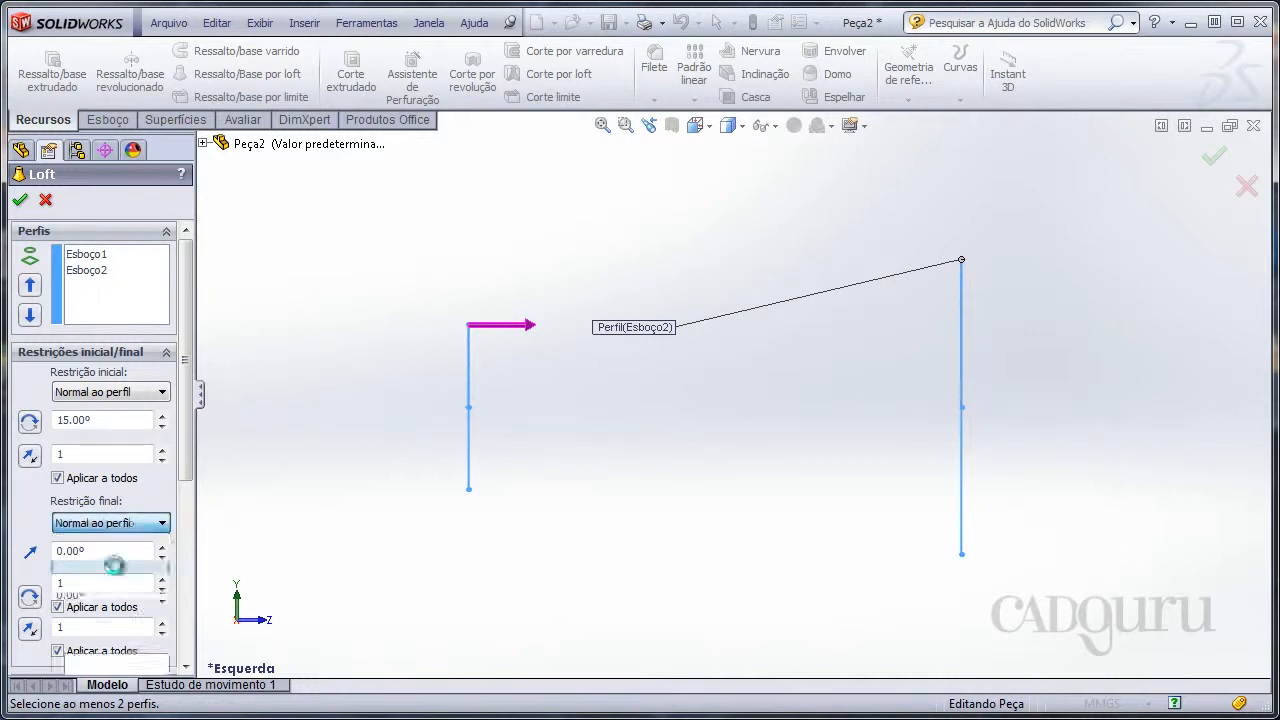
# Step: Set the end constraint's draft angle to 15° and inspect the hexagonal loft preview from several angles
pyautogui.keyDown('ctrl'); pyautogui.moveTo(623, 349); pyautogui.dragTo(443, 449, button='middle'); pyautogui.keyUp('ctrl')
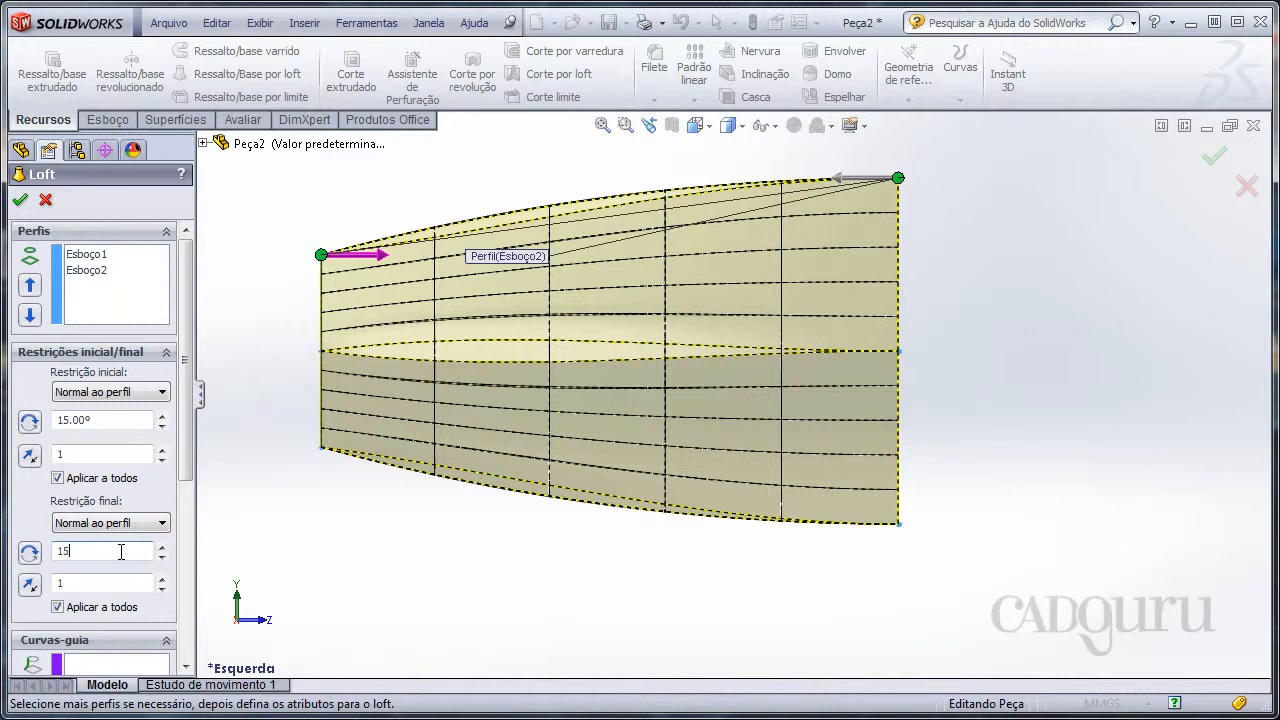
pyautogui.press('Return')
pyautogui.moveTo(542, 511); pyautogui.dragTo(720, 450, button='middle')
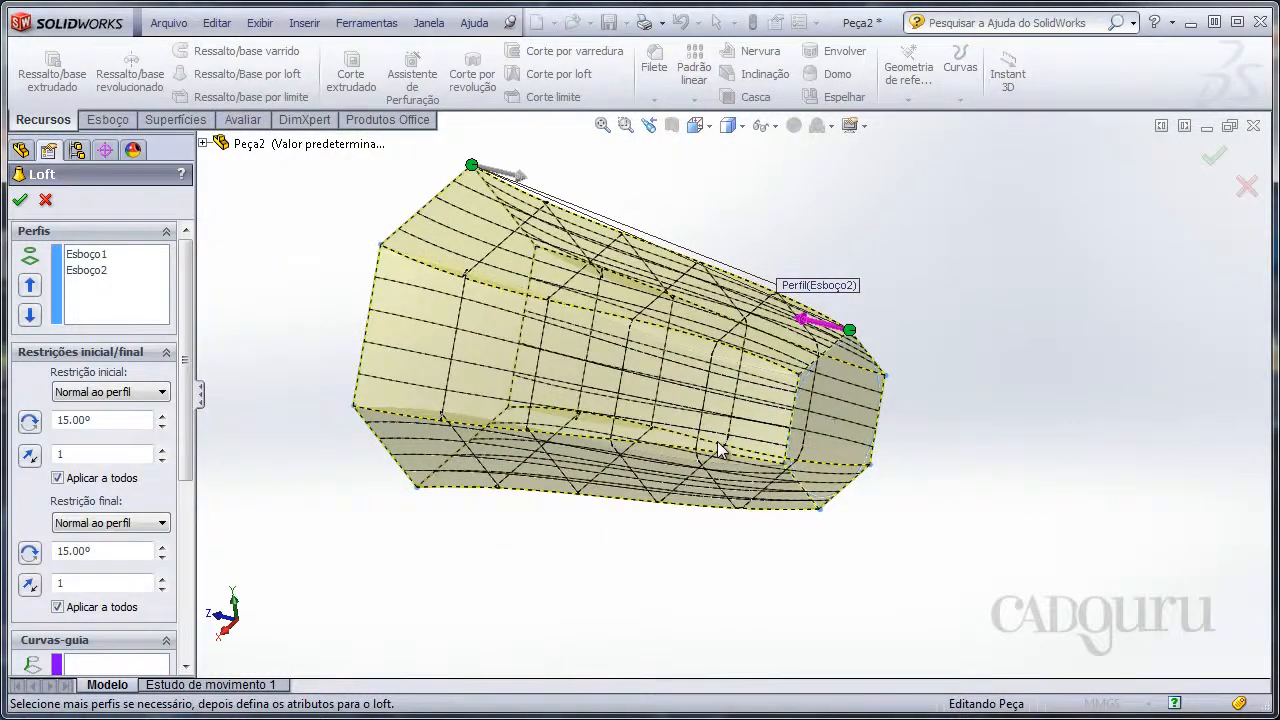
pyautogui.hotkey('ctrl', '7')
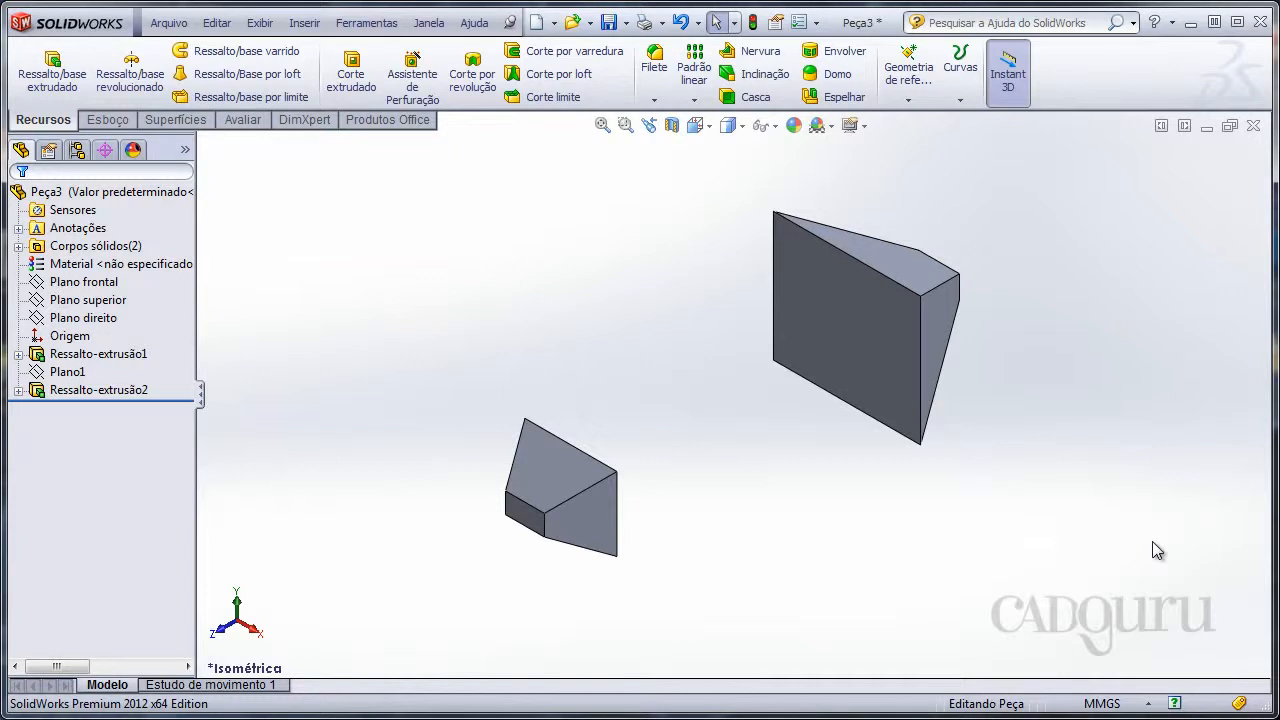
# Step: Start a loft in Peça3 using the facing end faces of the small and large tapered bodies as profiles
pyautogui.moveTo(826, 574); pyautogui.dragTo(529, 516, button='middle')
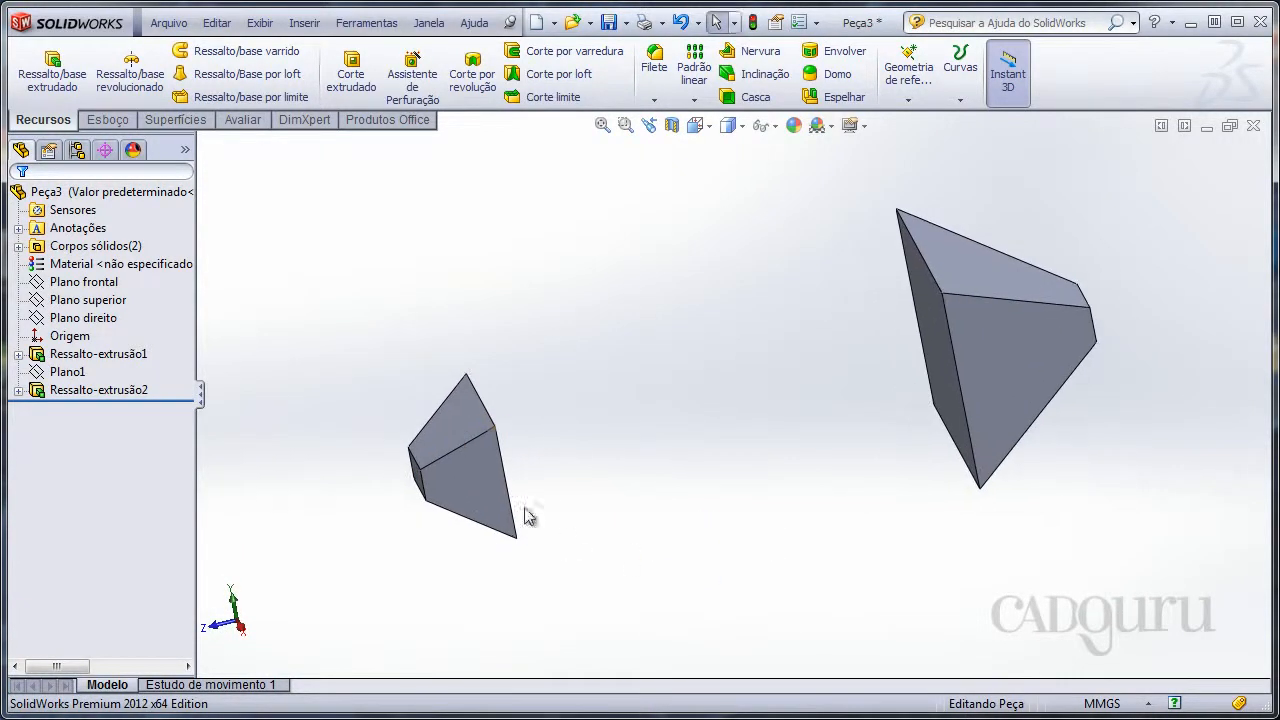
pyautogui.moveTo(826, 413); pyautogui.dragTo(877, 491, button='middle')
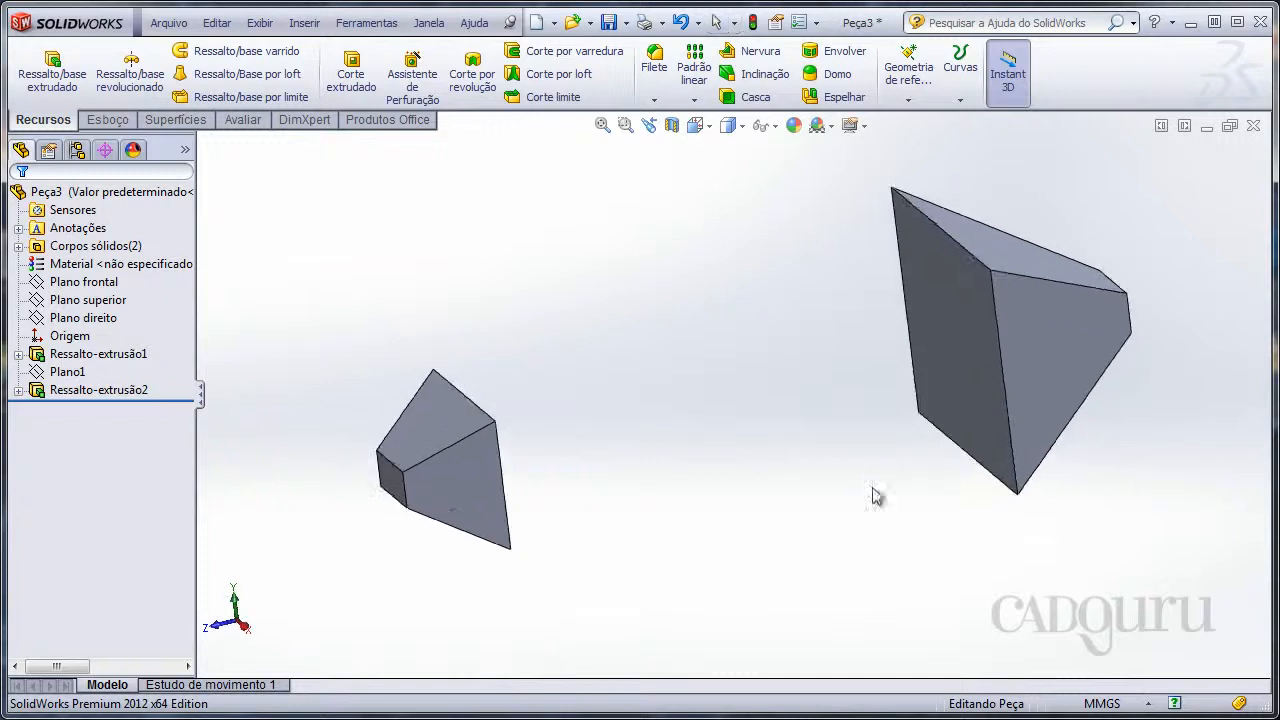
pyautogui.click(247, 74)
pyautogui.moveTo(650, 320); pyautogui.dragTo(651, 420, button='middle')
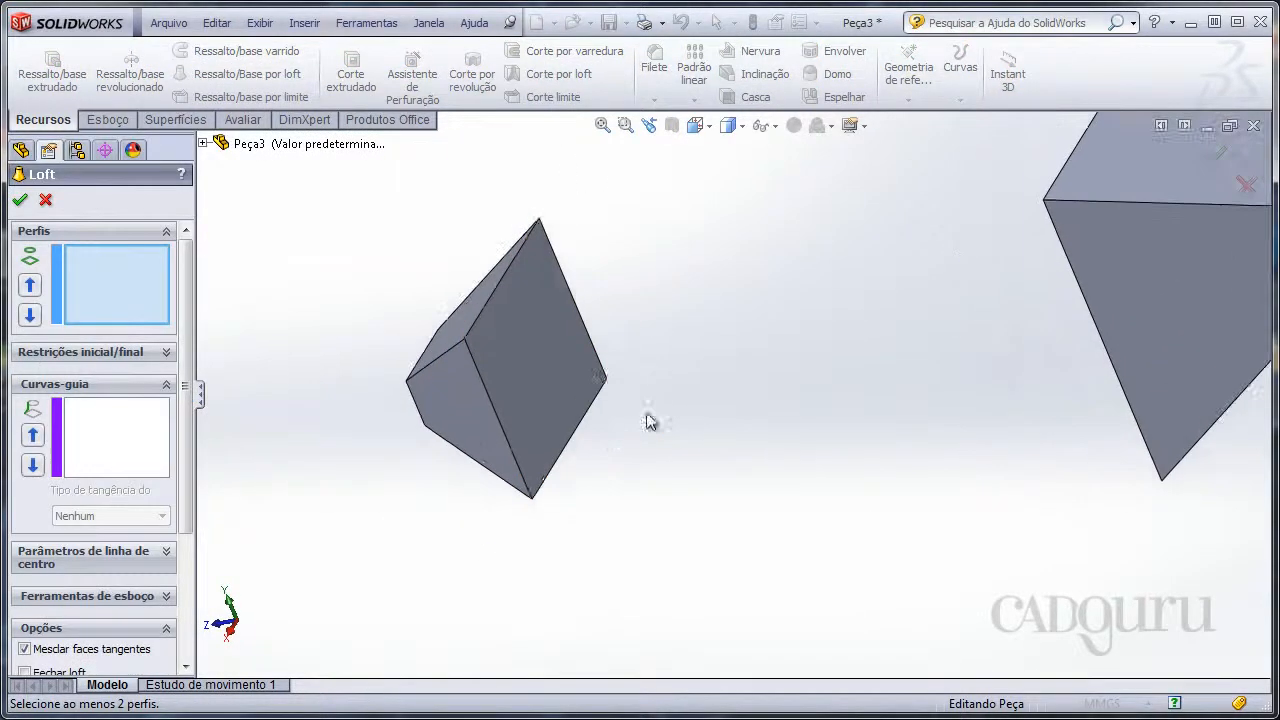
pyautogui.click(538, 478)
pyautogui.moveTo(538, 478); pyautogui.dragTo(714, 414, button='middle')
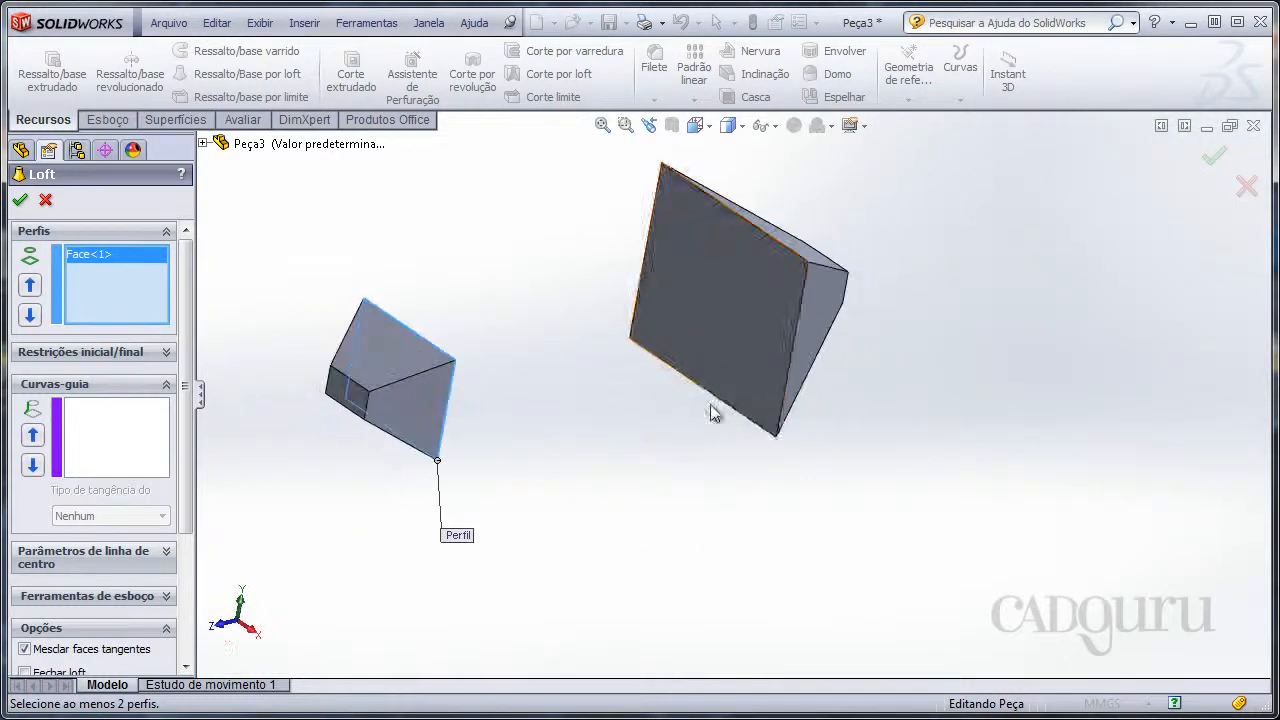
pyautogui.click(764, 421)
pyautogui.moveTo(674, 494); pyautogui.dragTo(819, 468, button='middle')
pyautogui.moveTo(763, 544); pyautogui.dragTo(680, 546, button='middle')
pyautogui.hotkey('ctrl', '3')
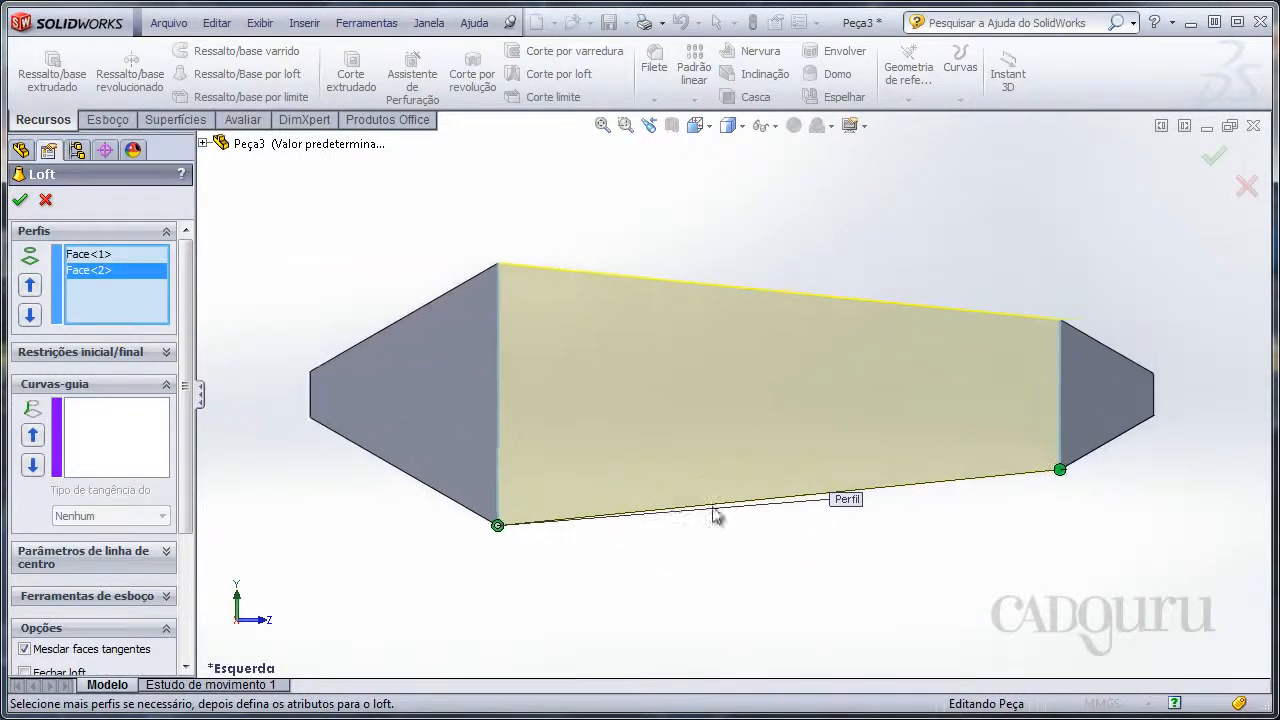
# Step: Set the start constraint to Tangente à face and inspect the transition where the loft meets the small tapered body
pyautogui.click(110, 352)
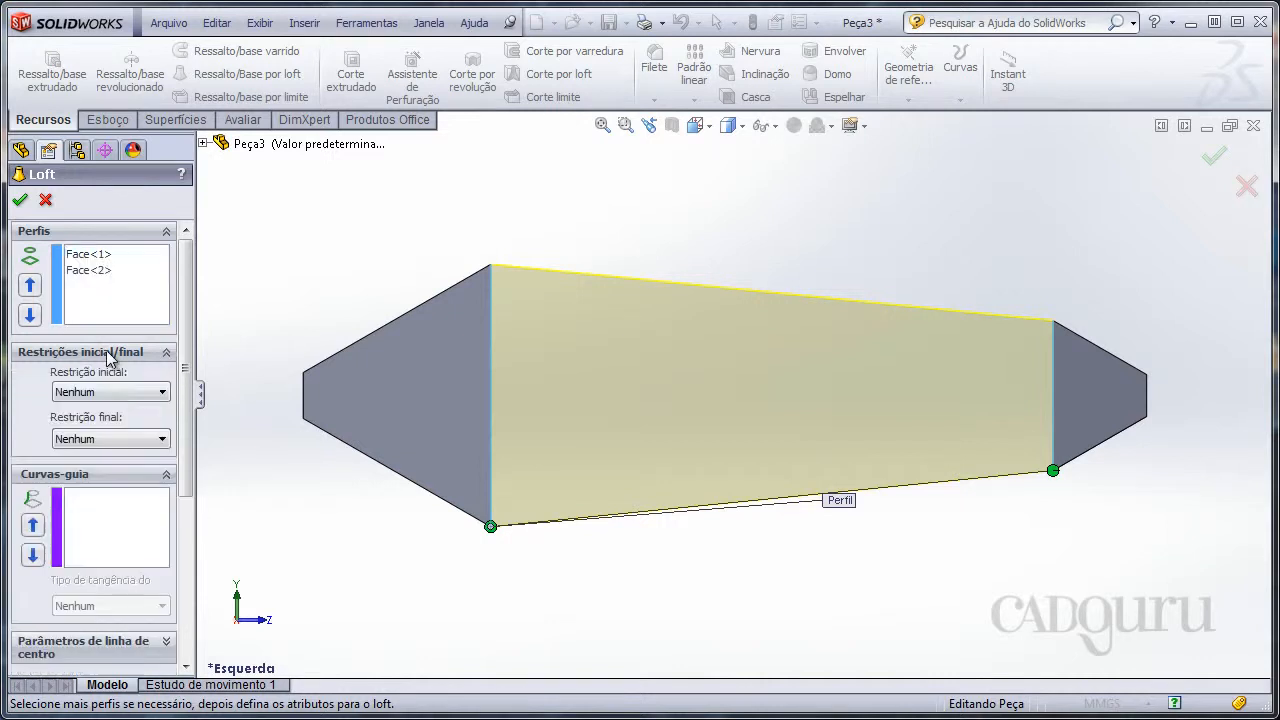
pyautogui.click(140, 392)
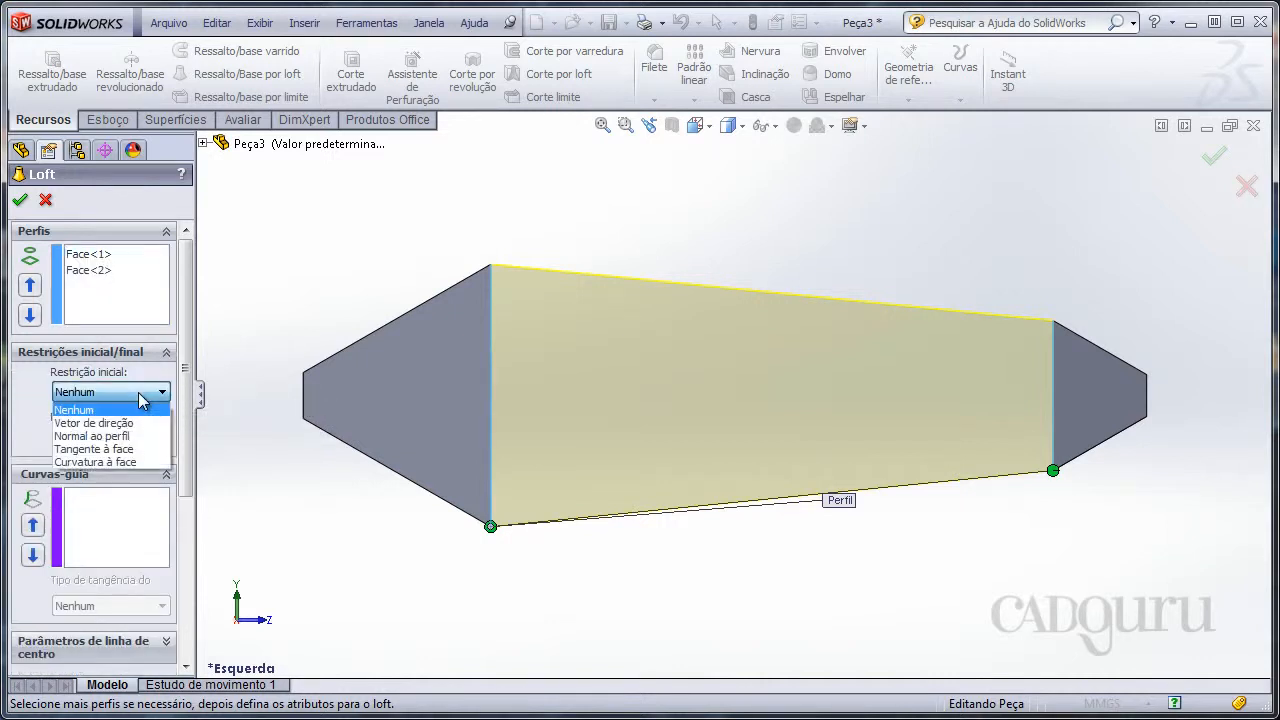
pyautogui.click(133, 452)
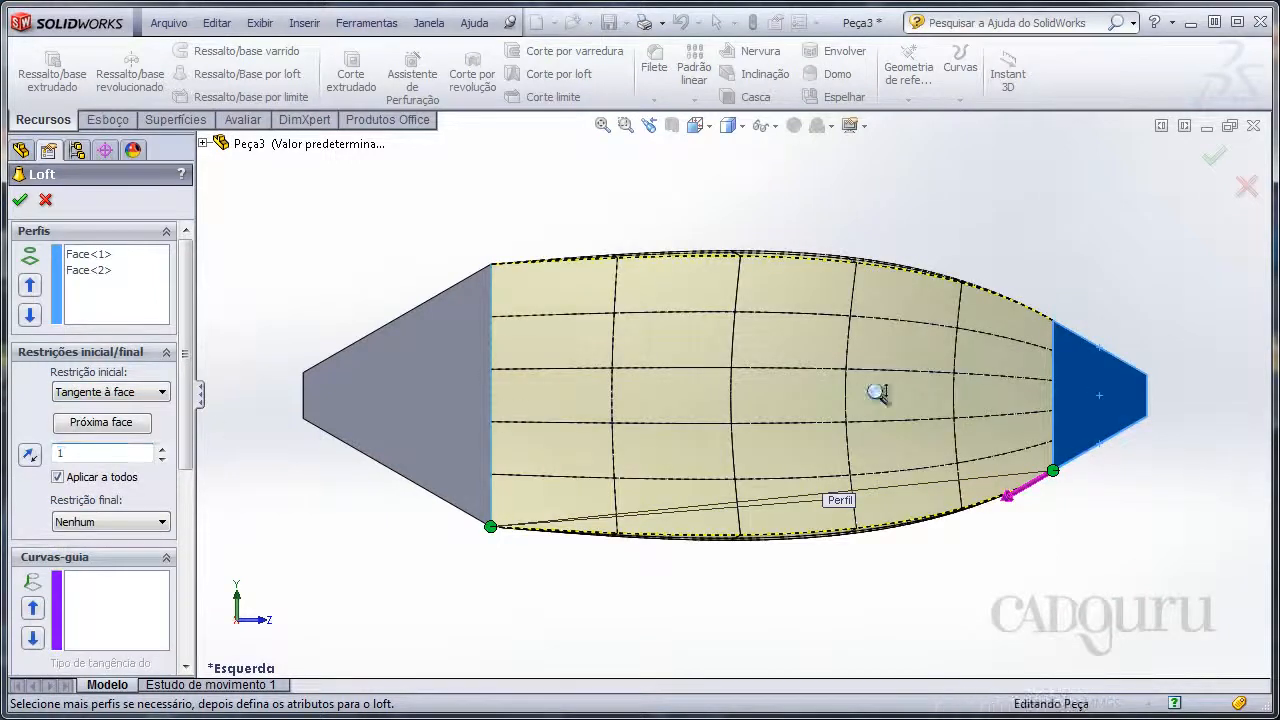
pyautogui.scroll(-3, 880, 389)
pyautogui.scroll(-3, 677, 381)
pyautogui.scroll(2, 677, 381)
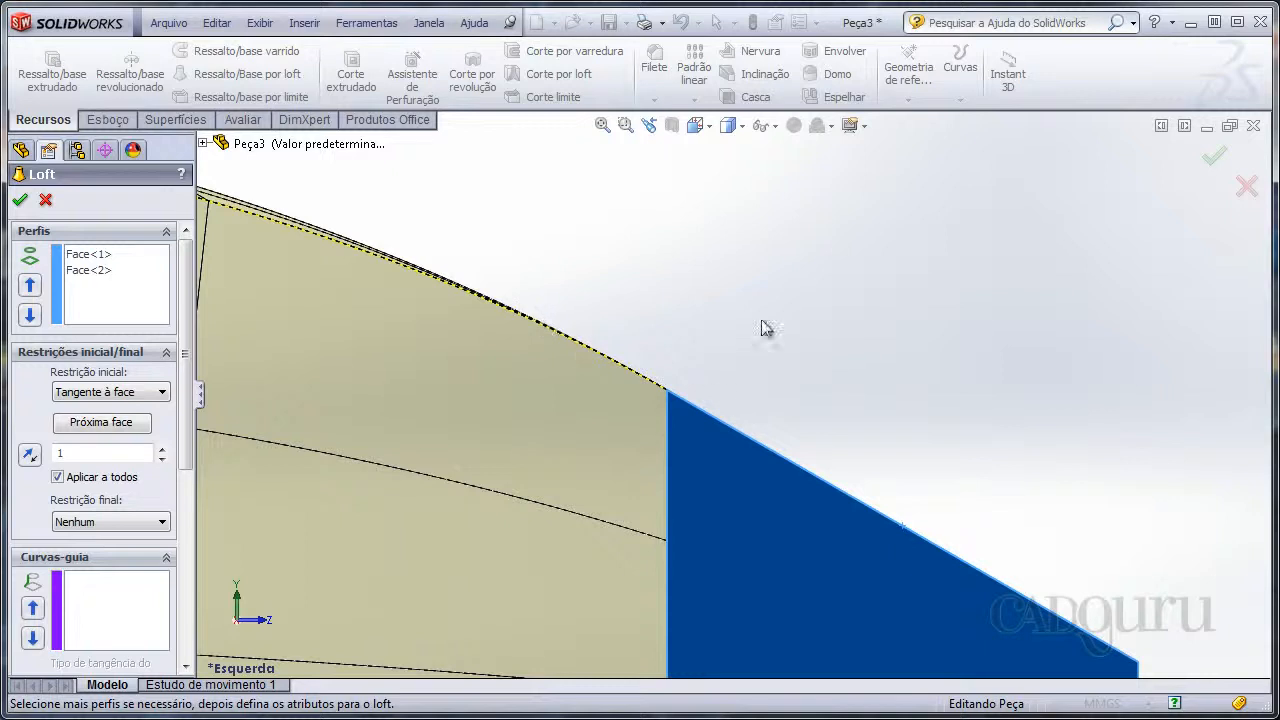
pyautogui.scroll(2, 765, 328)
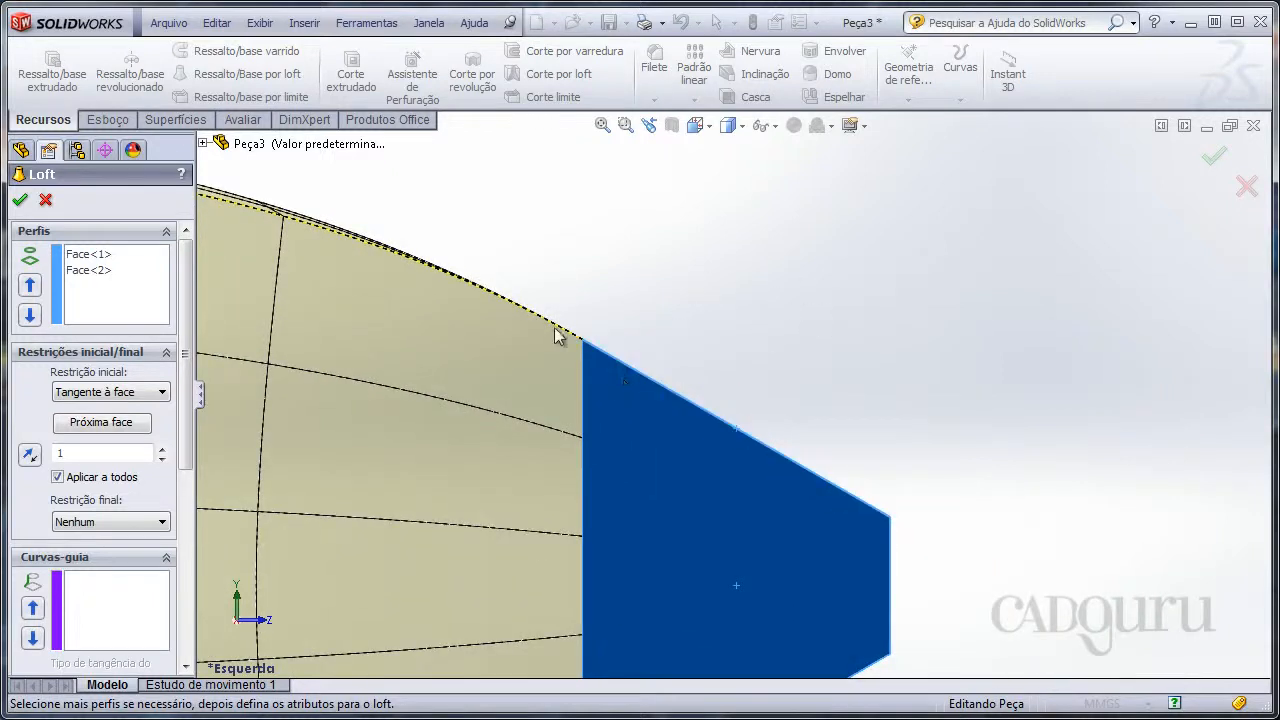
pyautogui.scroll(3, 630, 273)
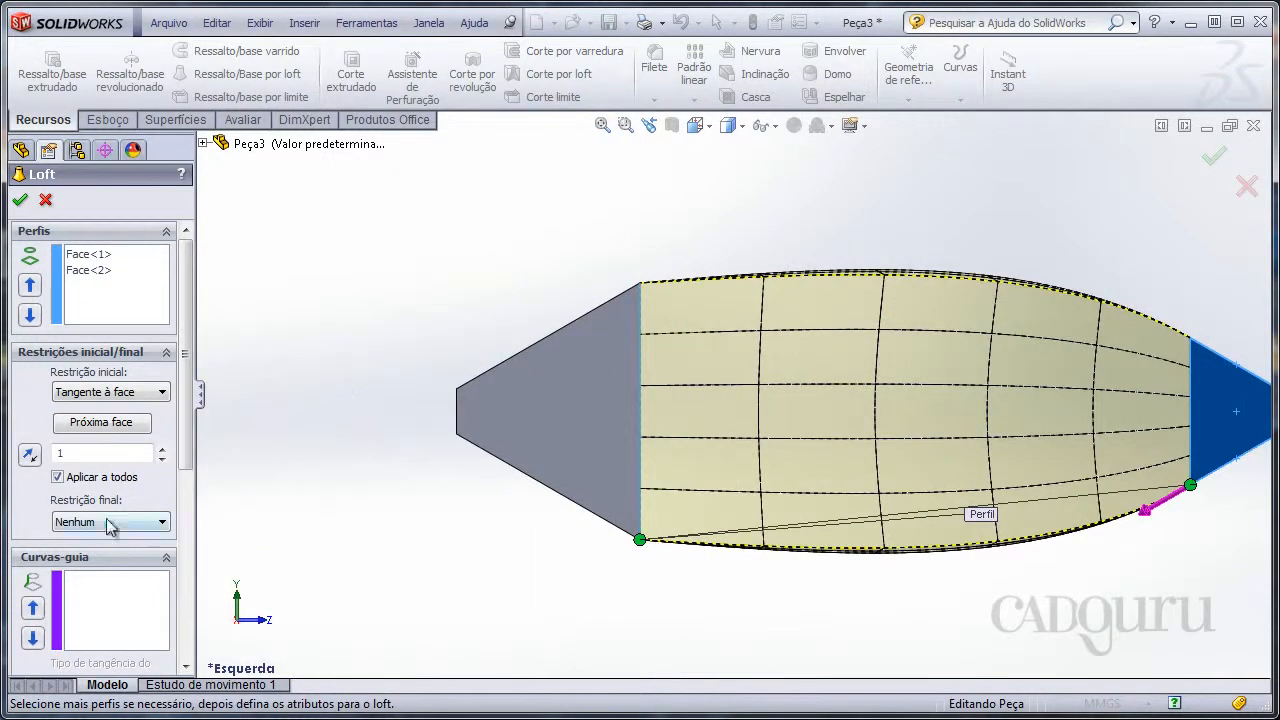
# Step: Set the end constraint to Tangente à face and inspect the loft's transitions into both tapered bodies
pyautogui.click(110, 522)
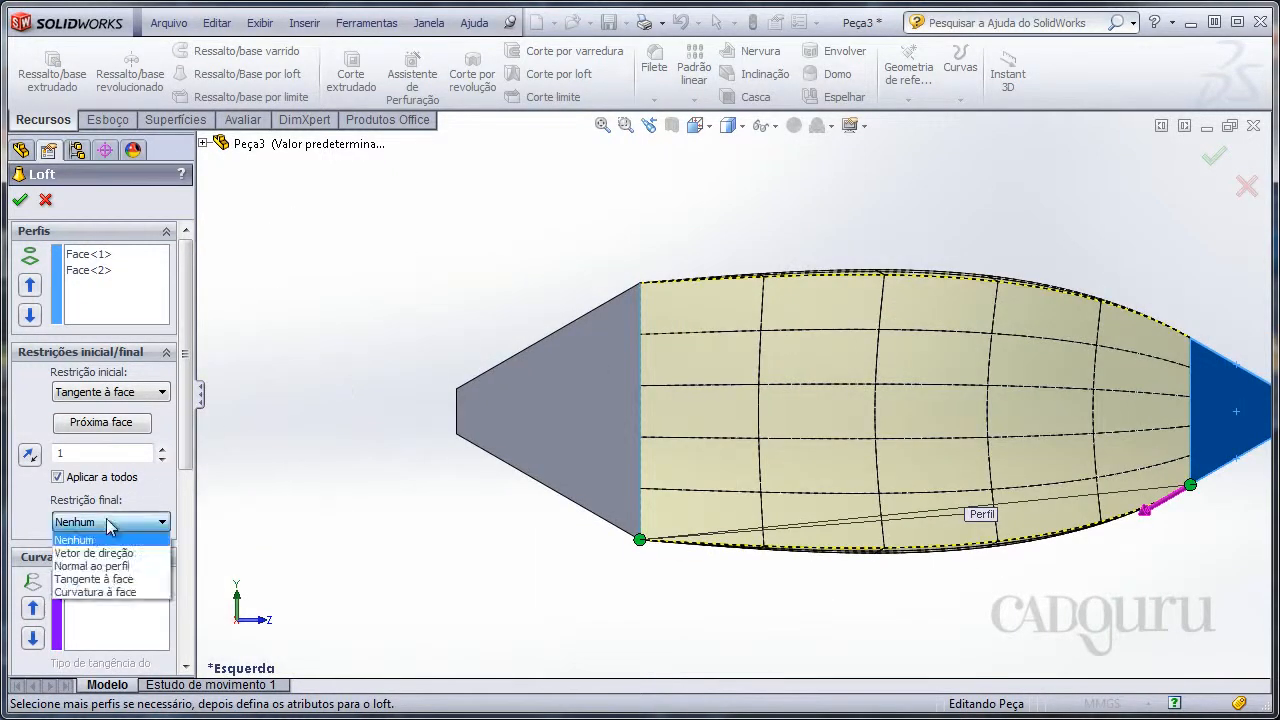
pyautogui.click(118, 582)
pyautogui.scroll(-6, 577, 580)
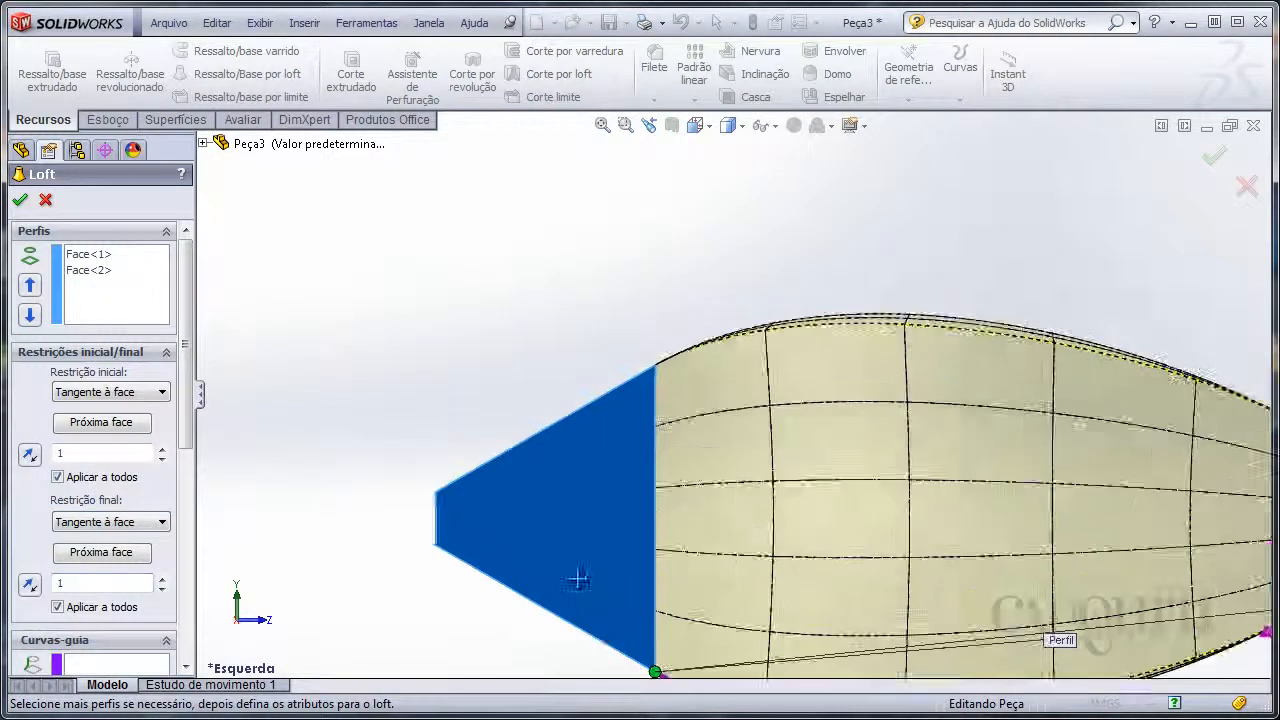
pyautogui.scroll(8, 380, 380)
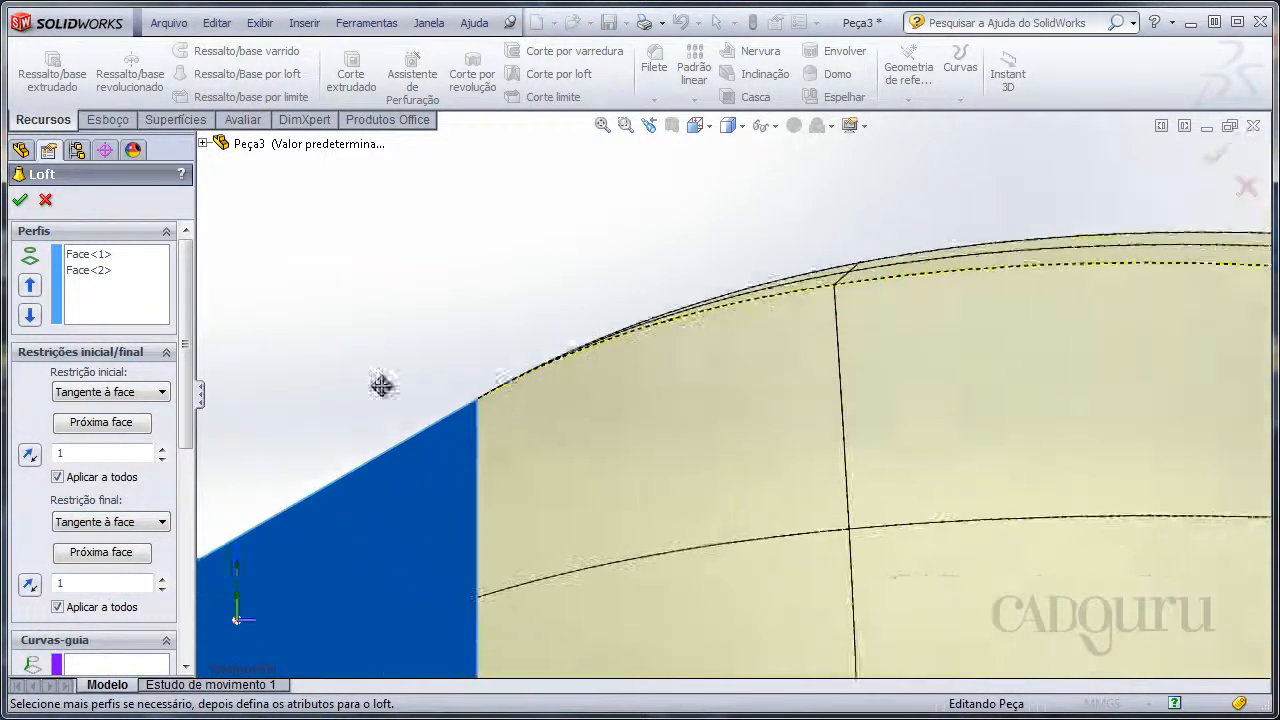
pyautogui.scroll(-6, 788, 437)
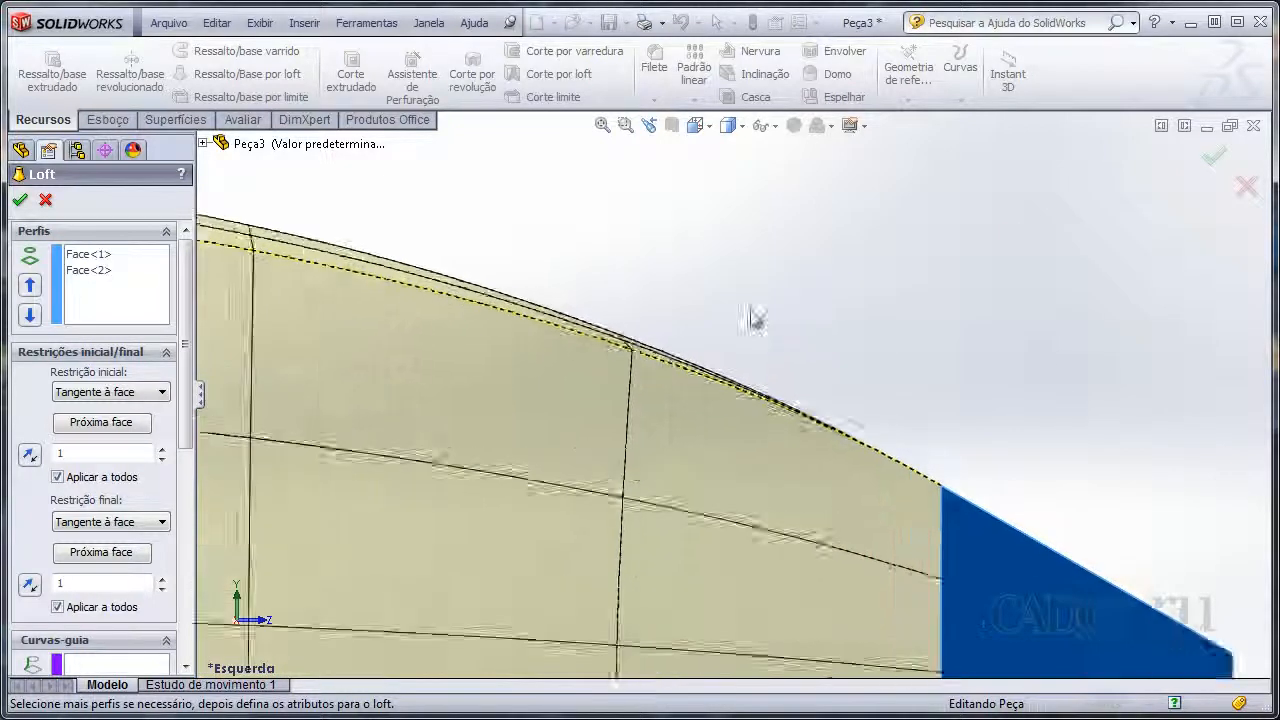
# Step: Set the loft's start tangent length to 1.6
pyautogui.click(161, 450)
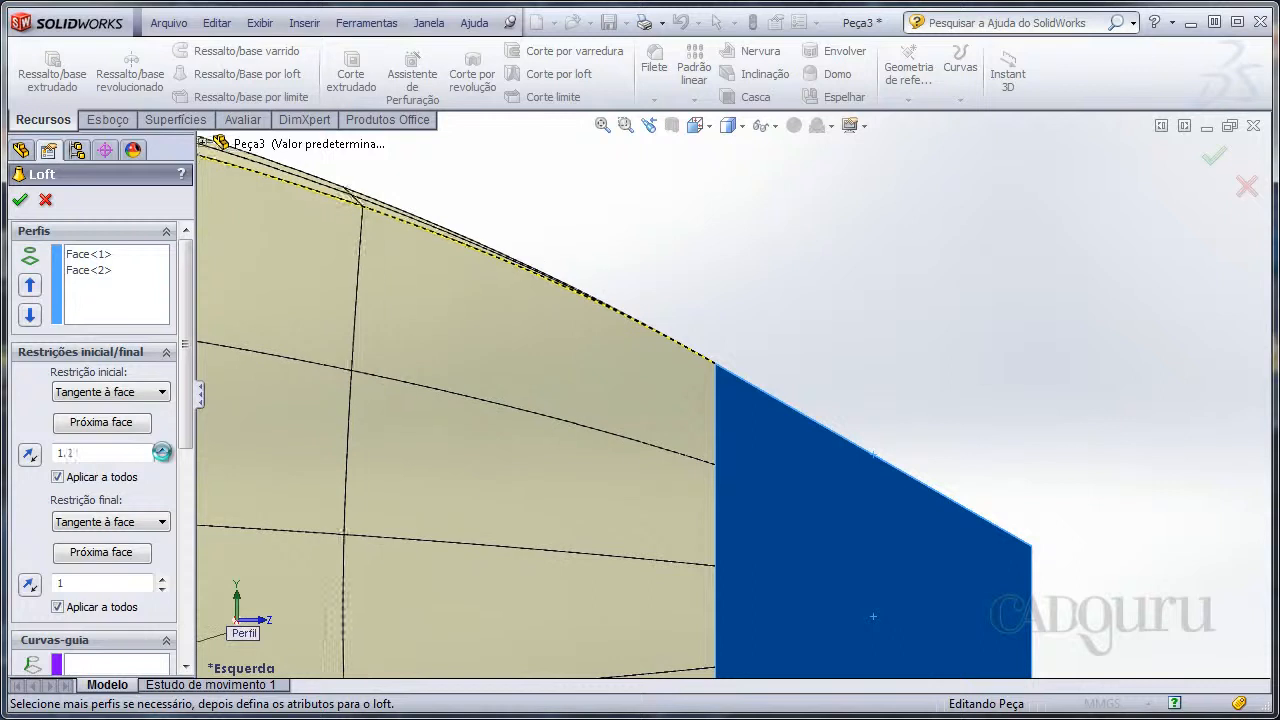
pyautogui.click(161, 450)
pyautogui.click(161, 450)
pyautogui.click(161, 450)
pyautogui.click(161, 450)
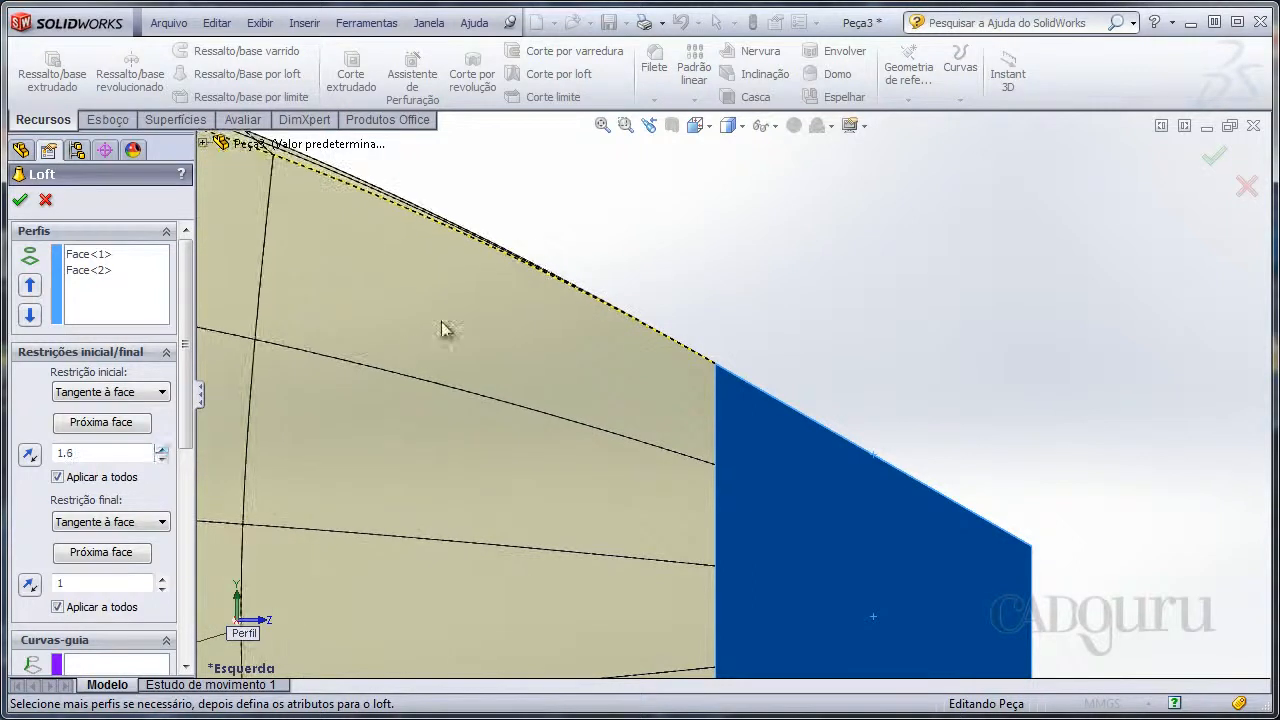
# Step: Set the end tangent length to 1.7 and finish the loft between the two tapered bodies
pyautogui.scroll(7, 443, 326)
pyautogui.scroll(-3, 454, 420)
pyautogui.keyDown('ctrl'); pyautogui.moveTo(443, 446); pyautogui.dragTo(523, 460, button='middle'); pyautogui.keyUp('ctrl')
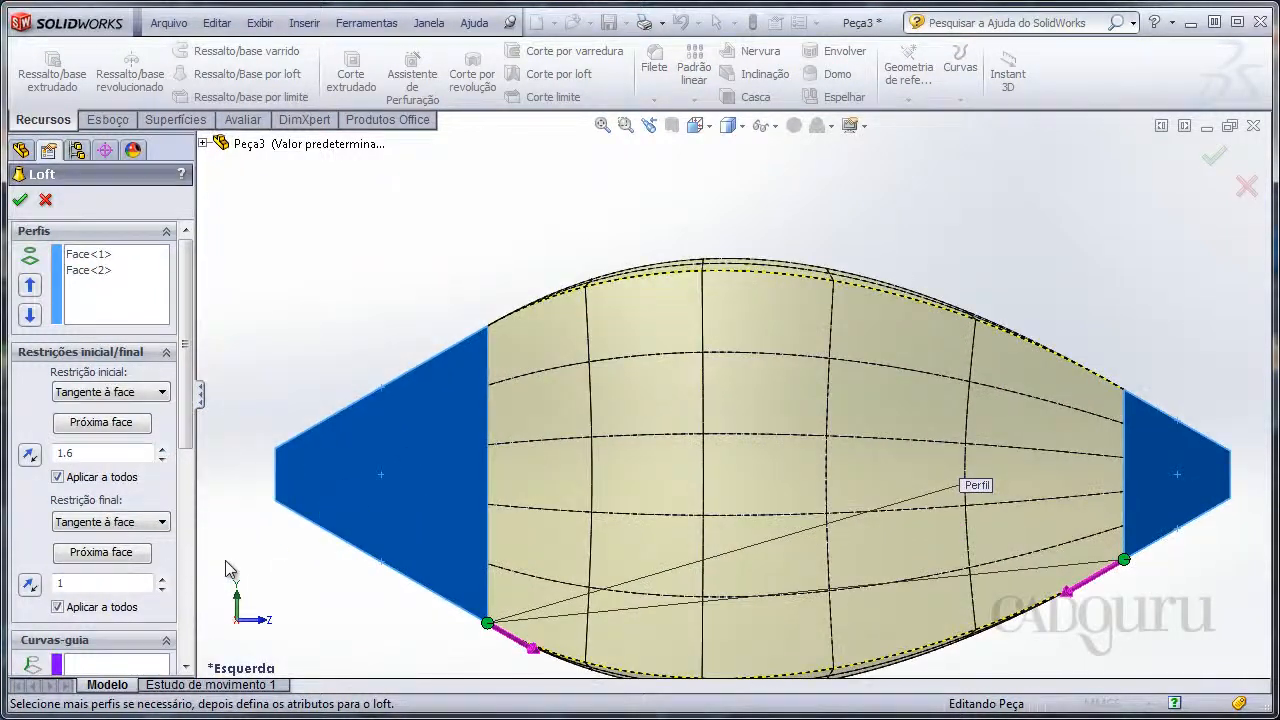
pyautogui.click(162, 580)
pyautogui.click(162, 580)
pyautogui.click(162, 580)
pyautogui.click(162, 580)
pyautogui.click(162, 580)
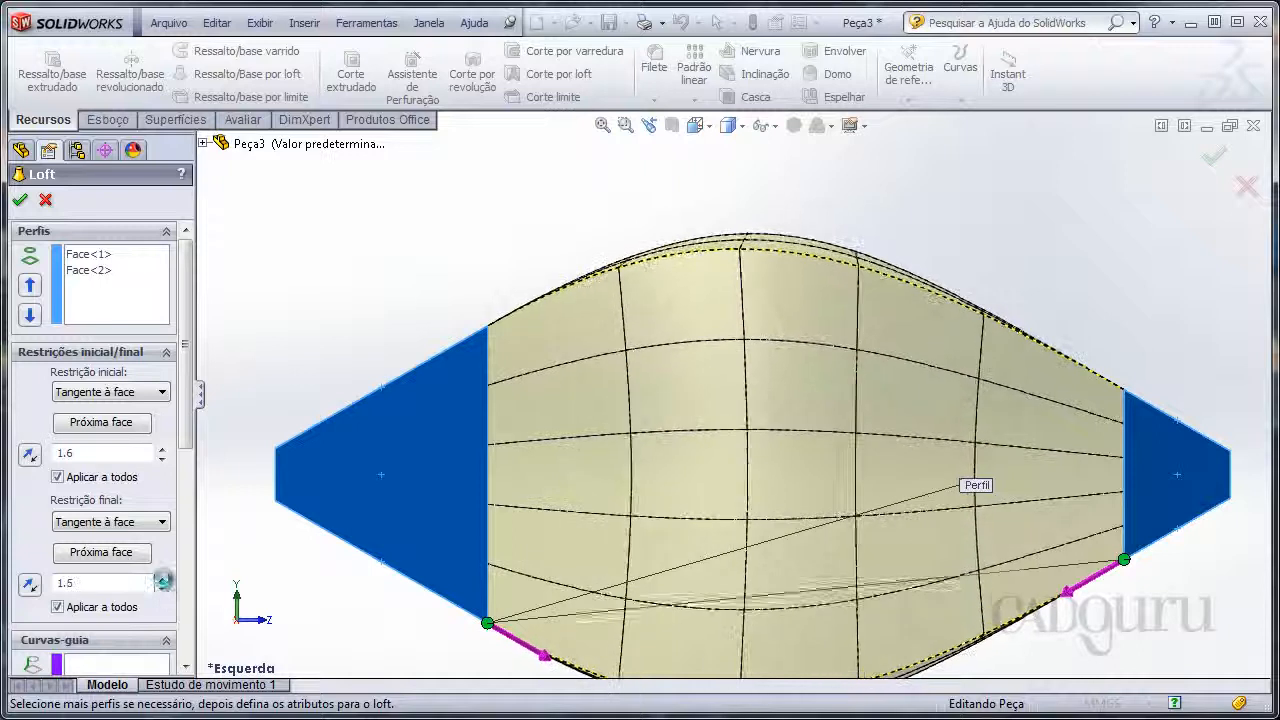
pyautogui.click(162, 580)
pyautogui.click(162, 580)
pyautogui.click(1213, 156)
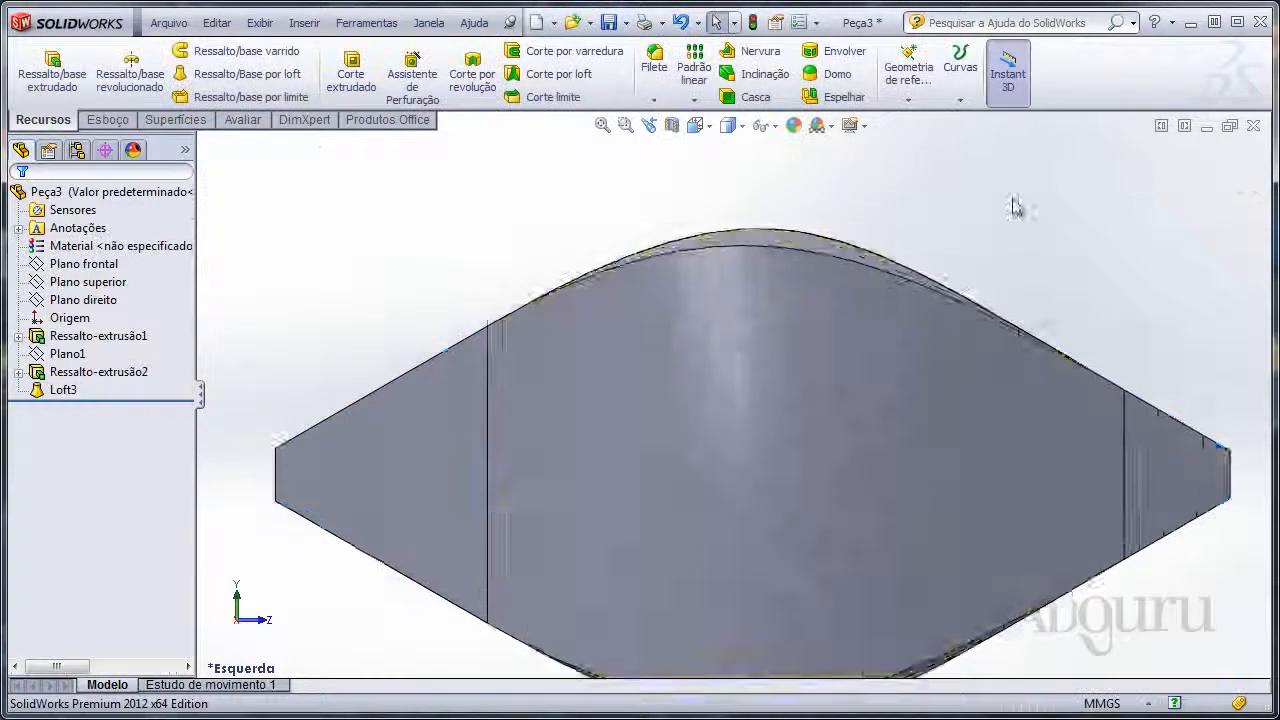
# Step: Reopen the loft between the tapered bodies for editing and set its start constraint to Curvatura à face
pyautogui.scroll(3, 1014, 206)
pyautogui.moveTo(886, 263); pyautogui.dragTo(870, 395, button='middle')
pyautogui.click(64, 391)
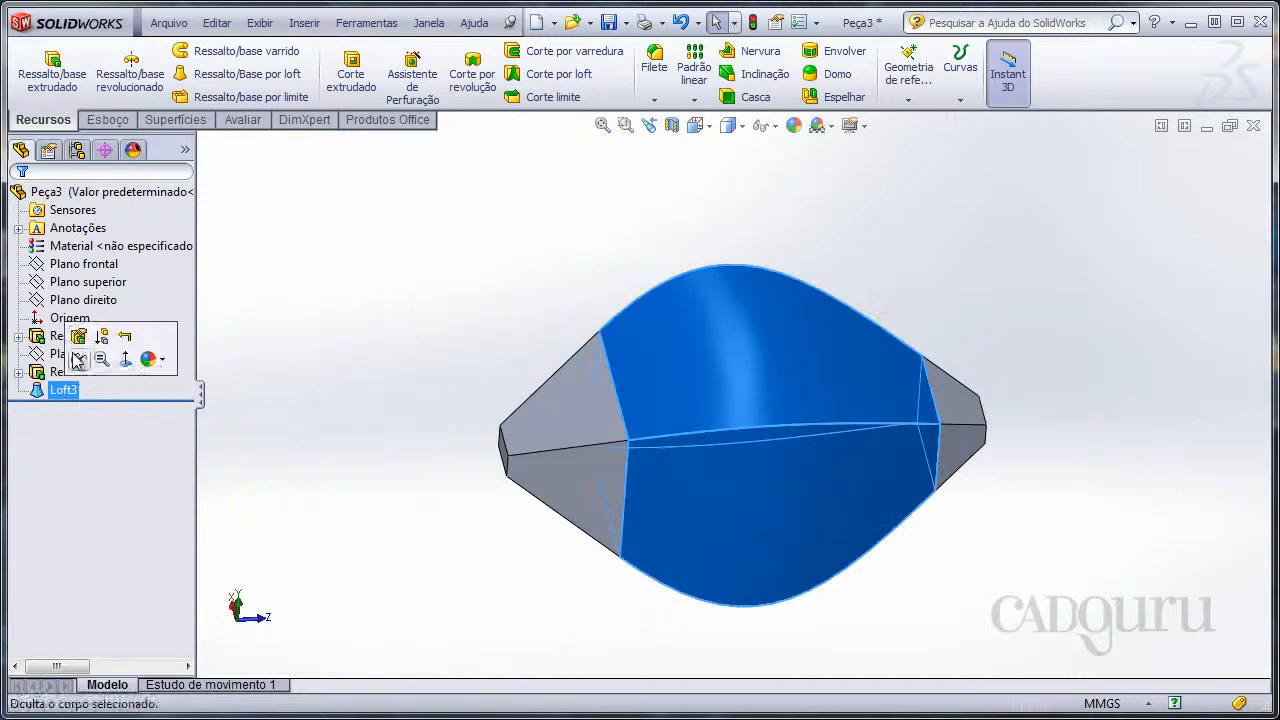
pyautogui.click(78, 340)
pyautogui.keyDown('shift'); pyautogui.moveTo(456, 340); pyautogui.dragTo(360, 306, button='middle'); pyautogui.keyUp('shift')
pyautogui.click(141, 395)
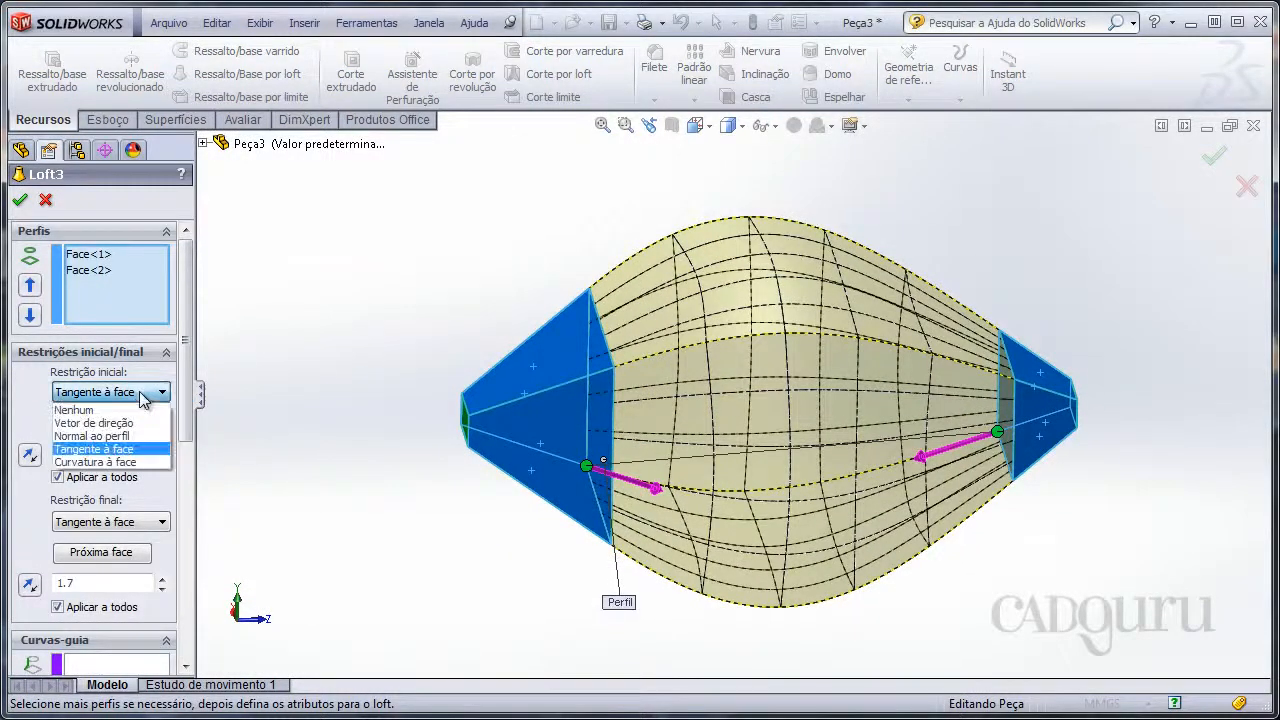
pyautogui.click(127, 462)
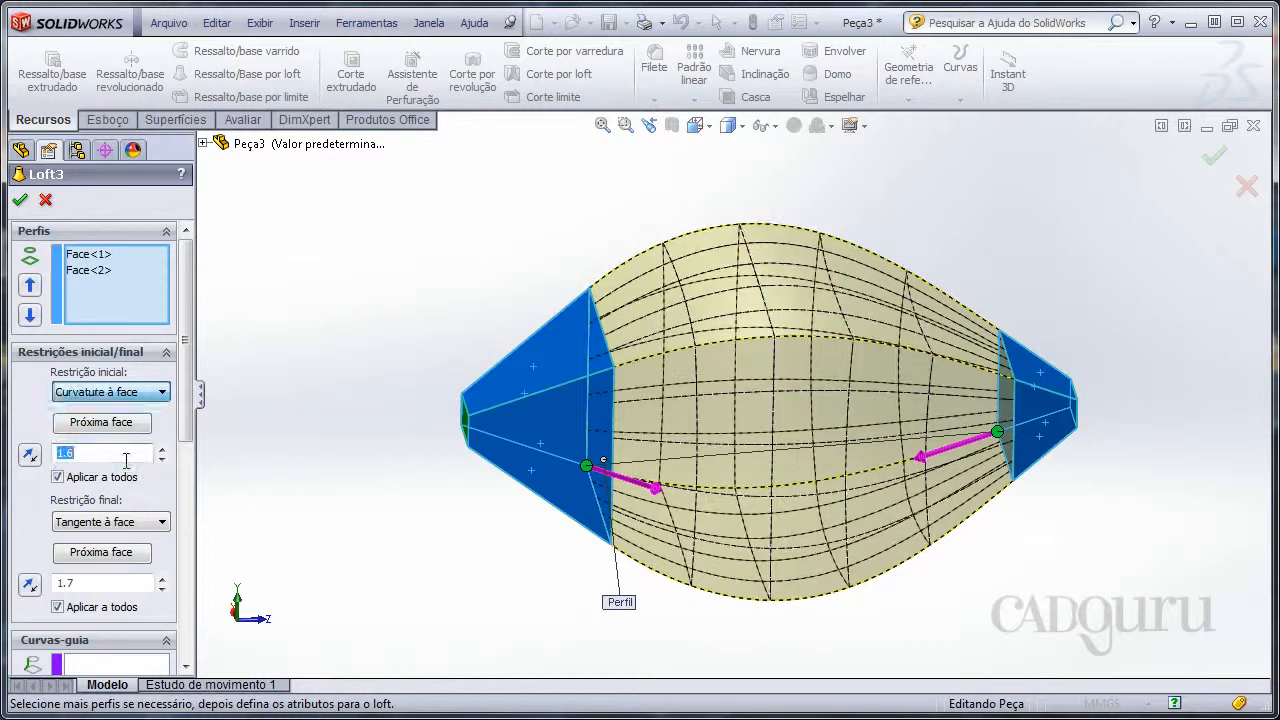
# Step: Set the loft's end constraint to Curvatura à face
pyautogui.click(133, 552)
pyautogui.click(163, 522)
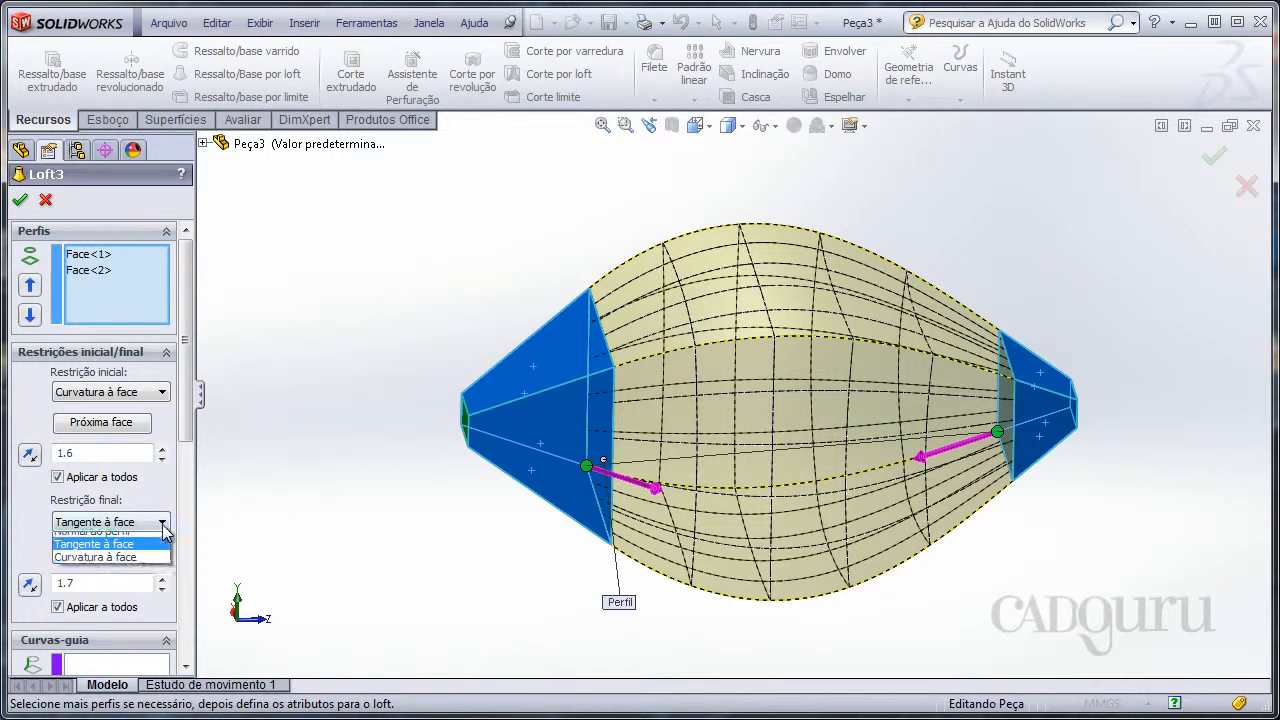
pyautogui.click(133, 598)
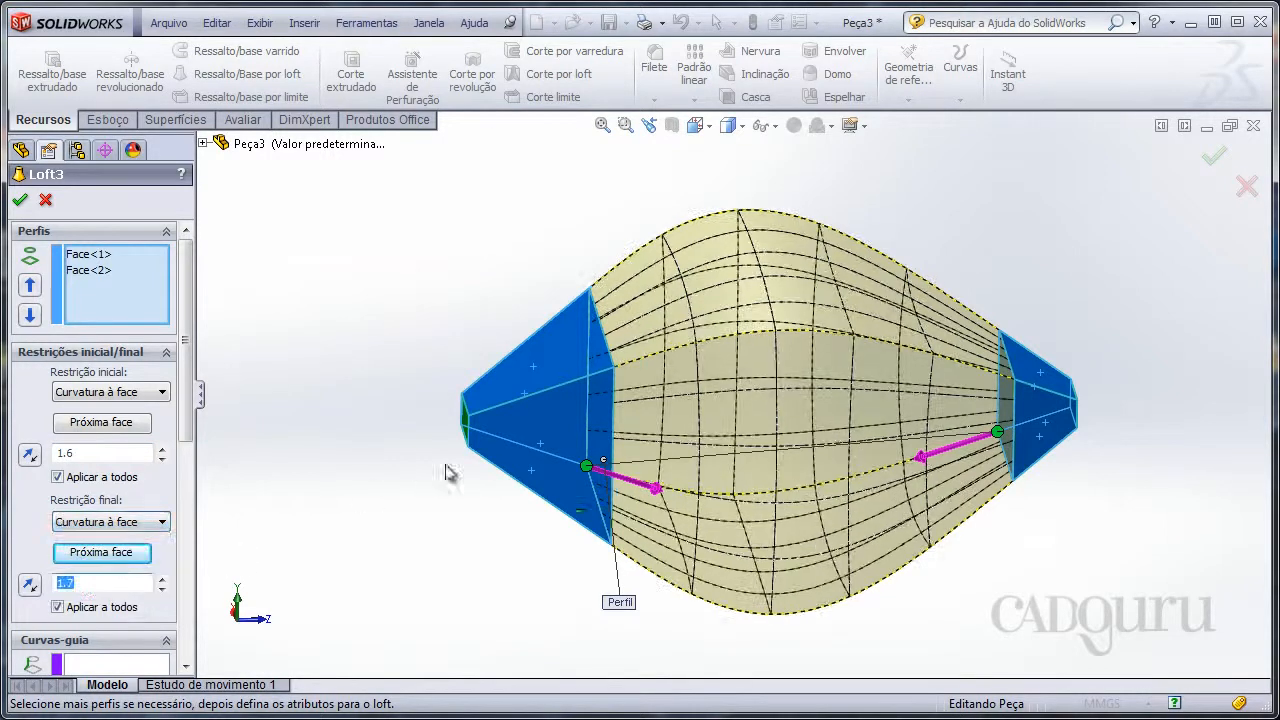
# Step: Set the start tangent length to 1.7 and the end tangent length to 1.8
pyautogui.press('f')
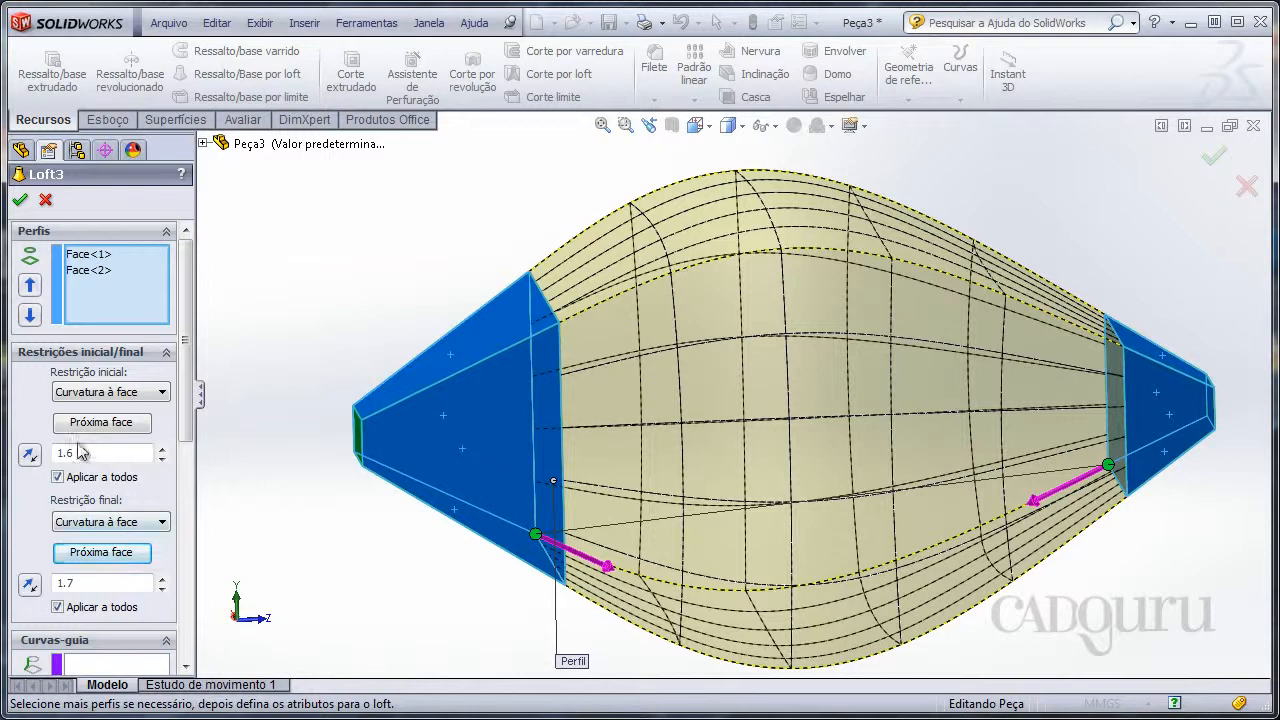
pyautogui.click(163, 449)
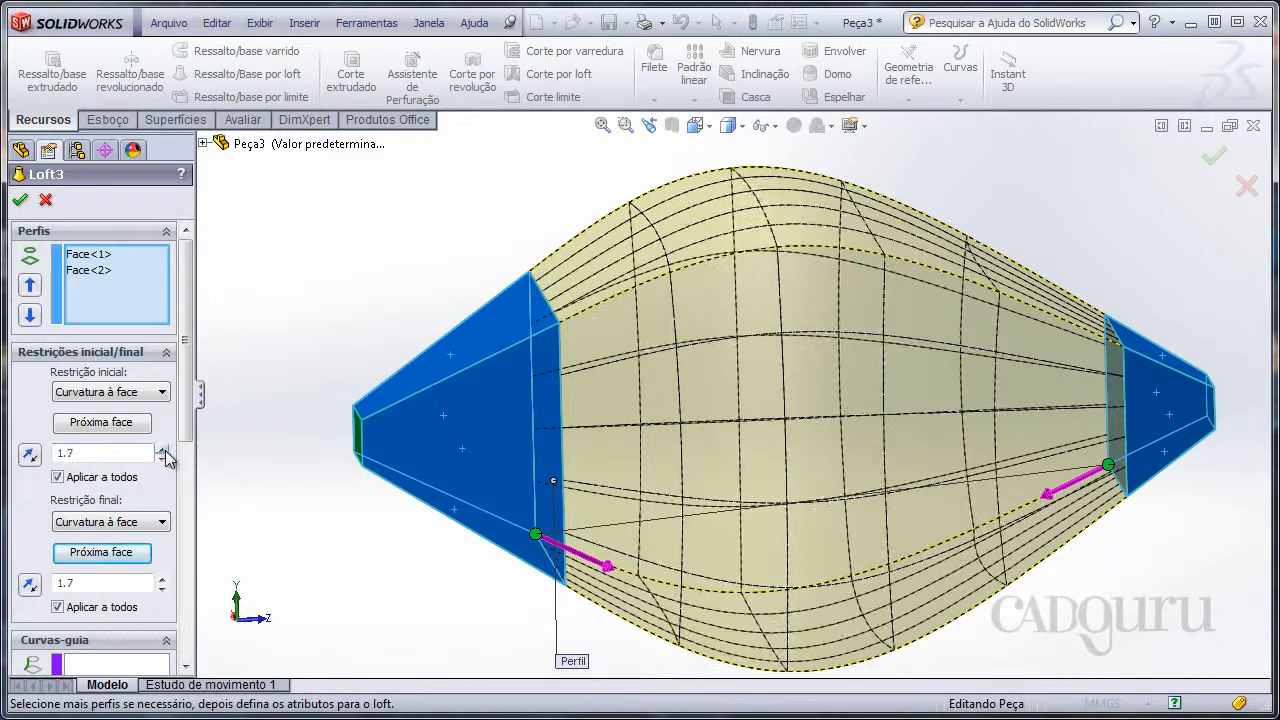
pyautogui.click(162, 578)
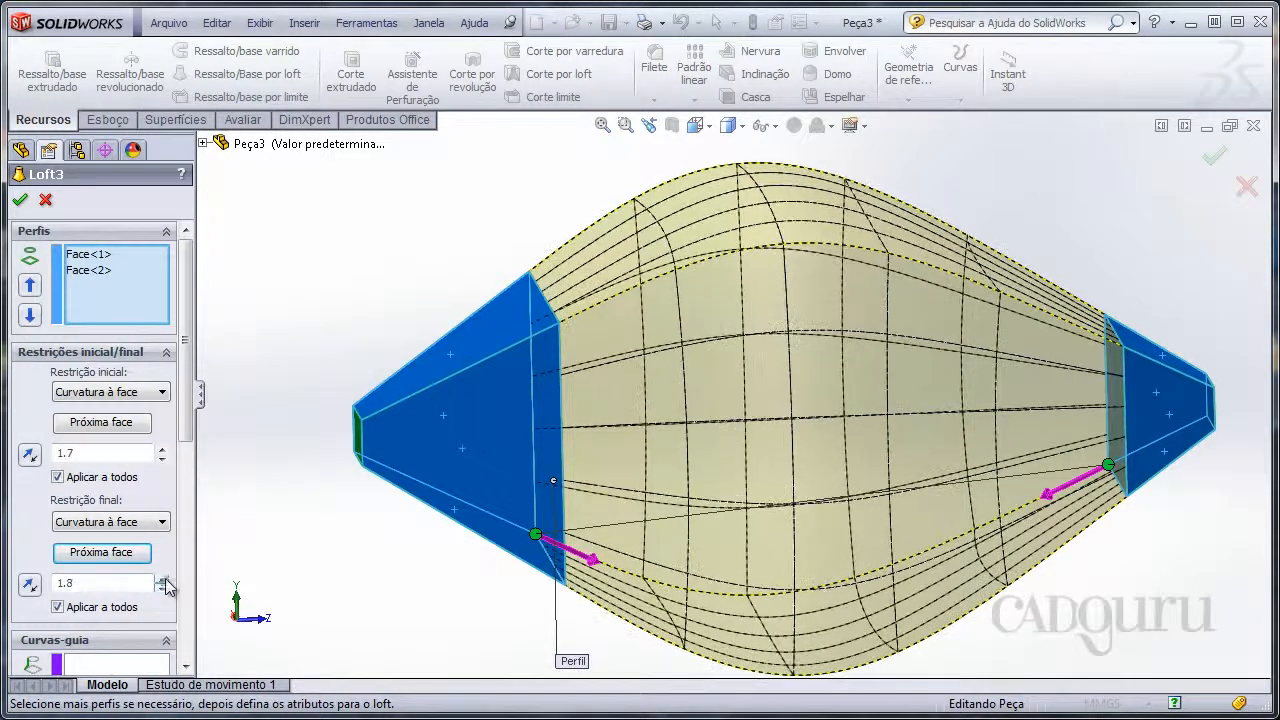
# Step: Inspect the loft's transitions into both tapered bodies in the Esquerda view, and accept the edited loft
pyautogui.hotkey('ctrl', '3')
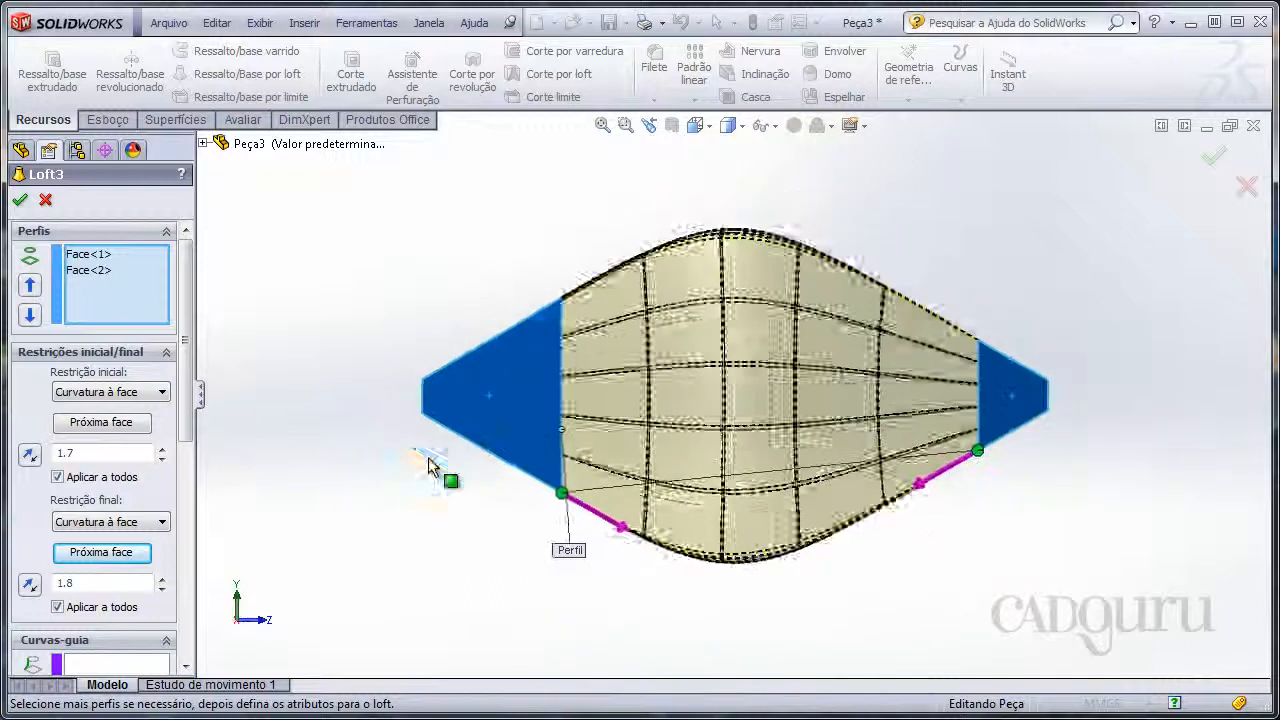
pyautogui.scroll(-6, 706, 437)
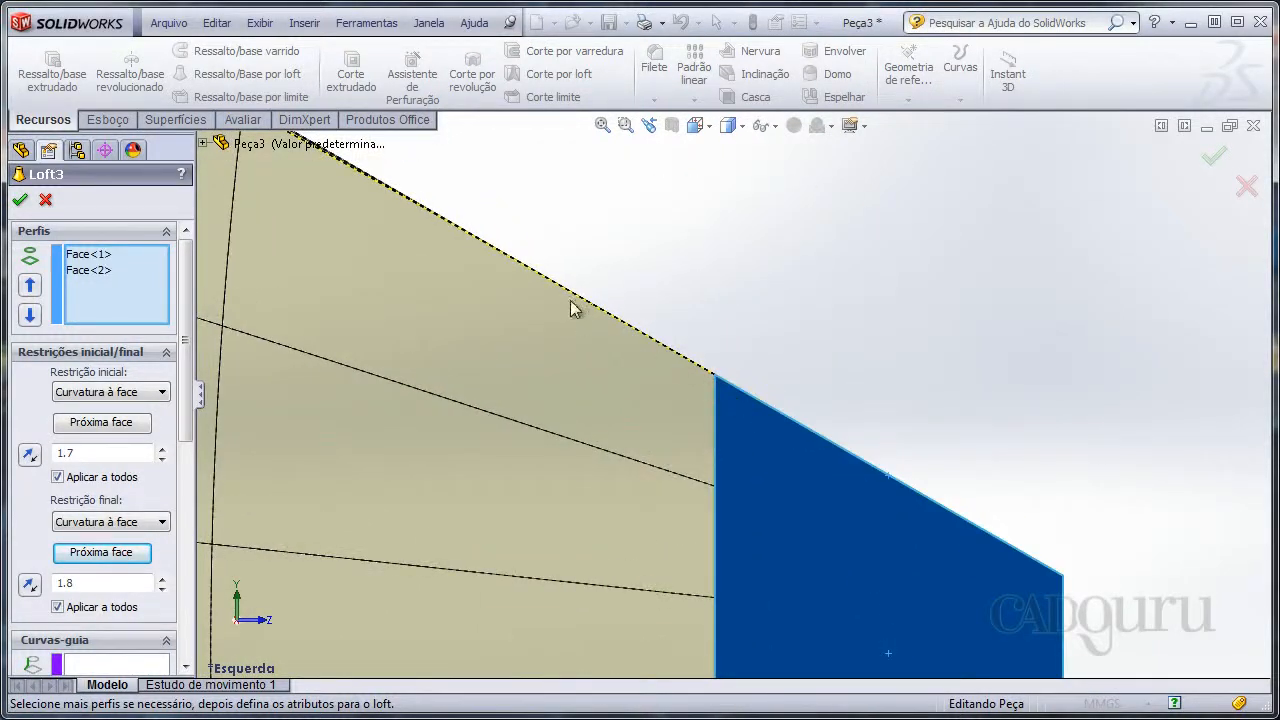
pyautogui.scroll(7, 736, 394)
pyautogui.keyDown('ctrl'); pyautogui.moveTo(592, 409); pyautogui.dragTo(1114, 430, button='middle'); pyautogui.keyUp('ctrl')
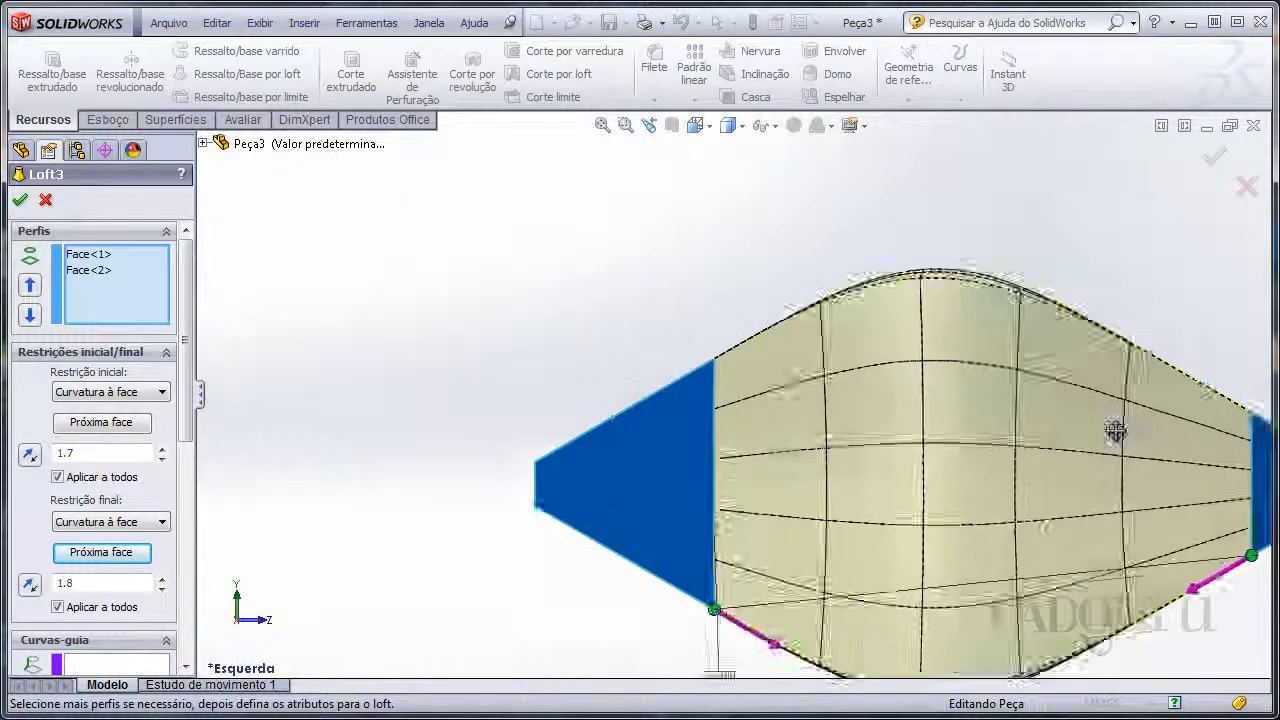
pyautogui.scroll(-3, 791, 406)
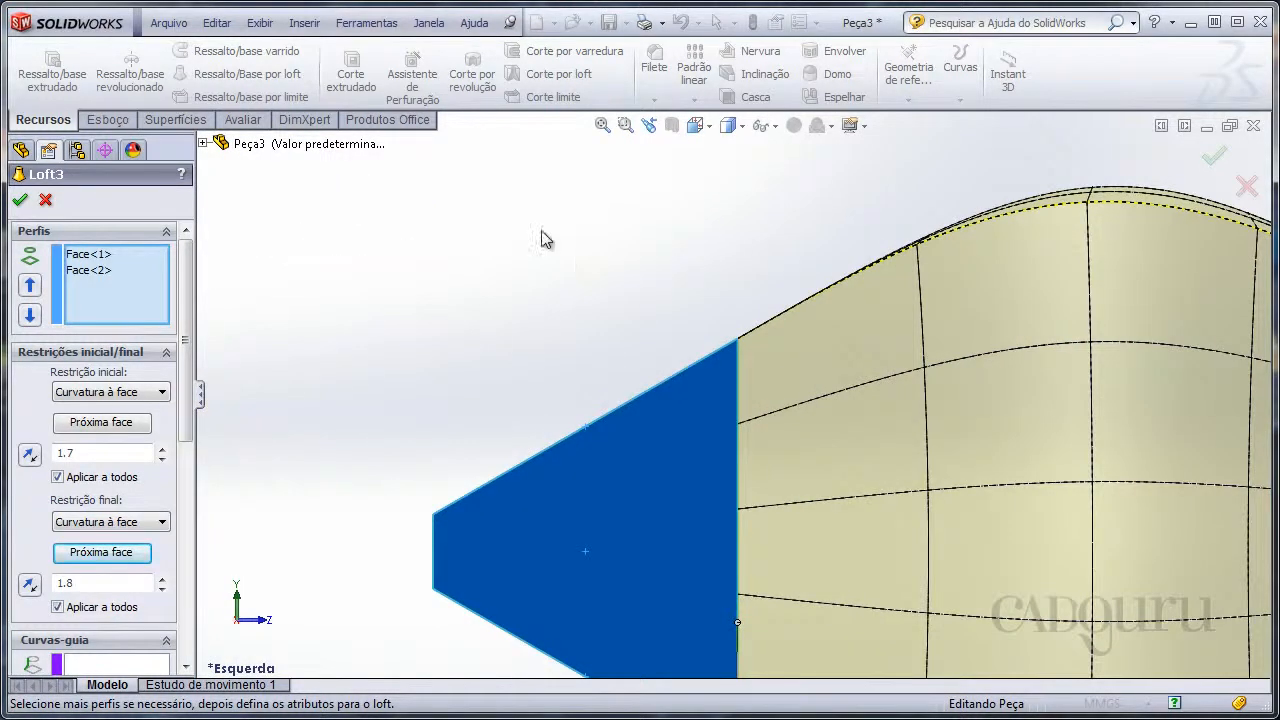
pyautogui.scroll(2, 560, 266)
pyautogui.keyDown('ctrl'); pyautogui.moveTo(590, 280); pyautogui.dragTo(289, 266, button='middle'); pyautogui.keyUp('ctrl')
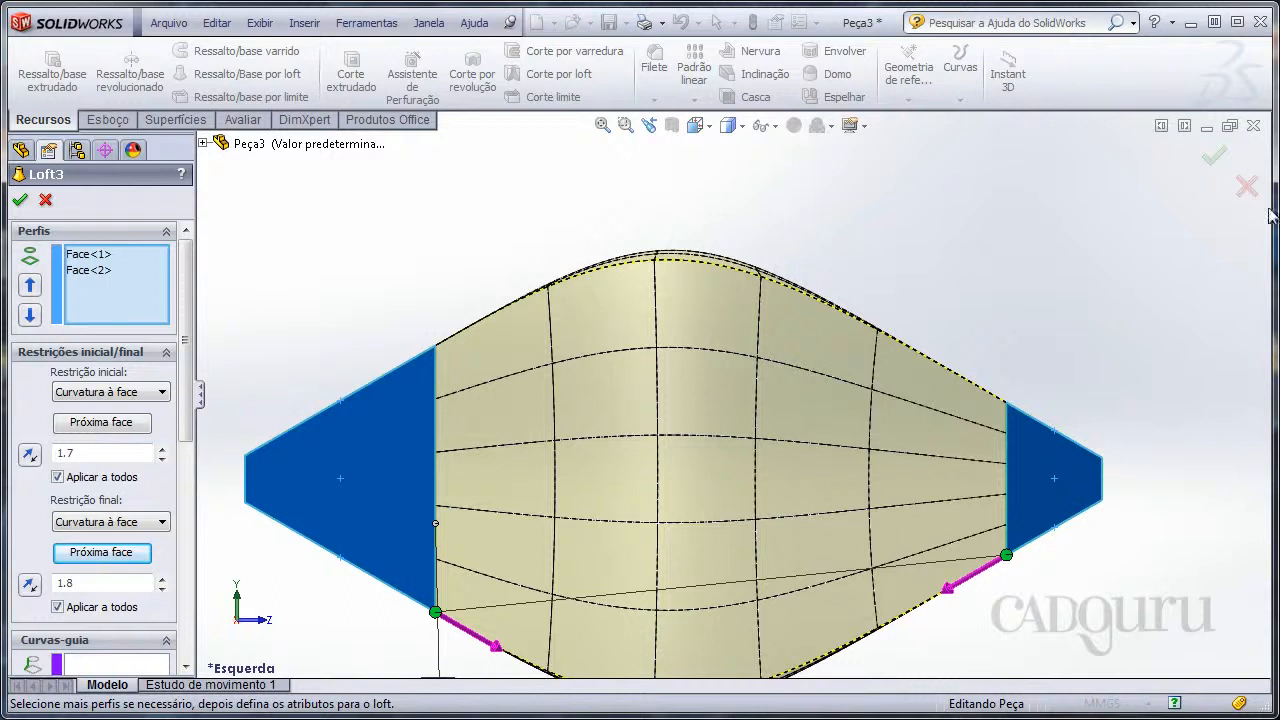
pyautogui.click(1214, 156)
pyautogui.moveTo(928, 274); pyautogui.dragTo(803, 317, button='middle')
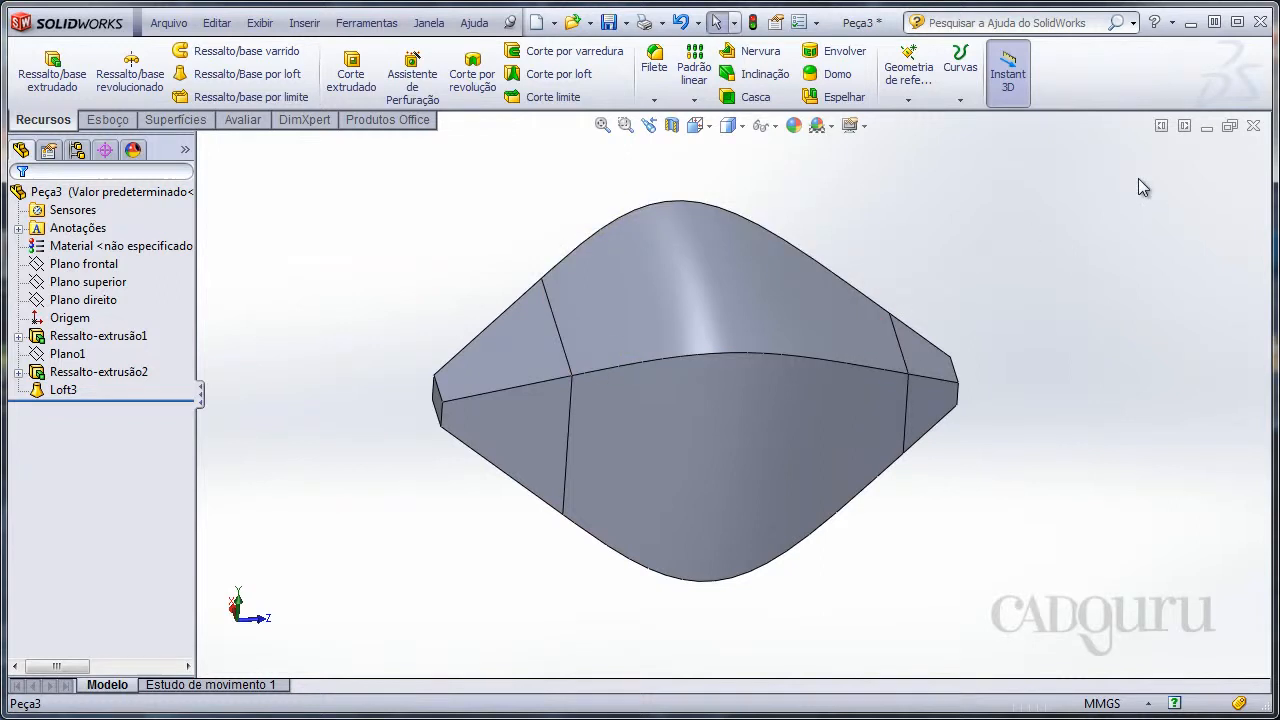